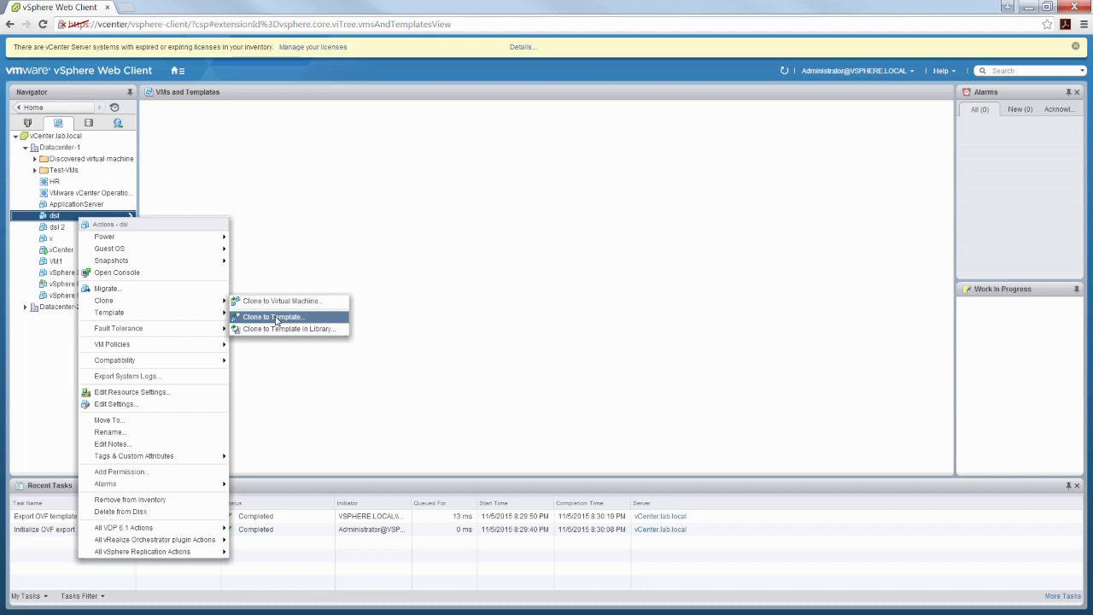
Start cloning the dsl virtual machine to a template named dsl_template_1, located in Datacenter-1.
{"action": "left_click", "coordinate": [529, 290]}
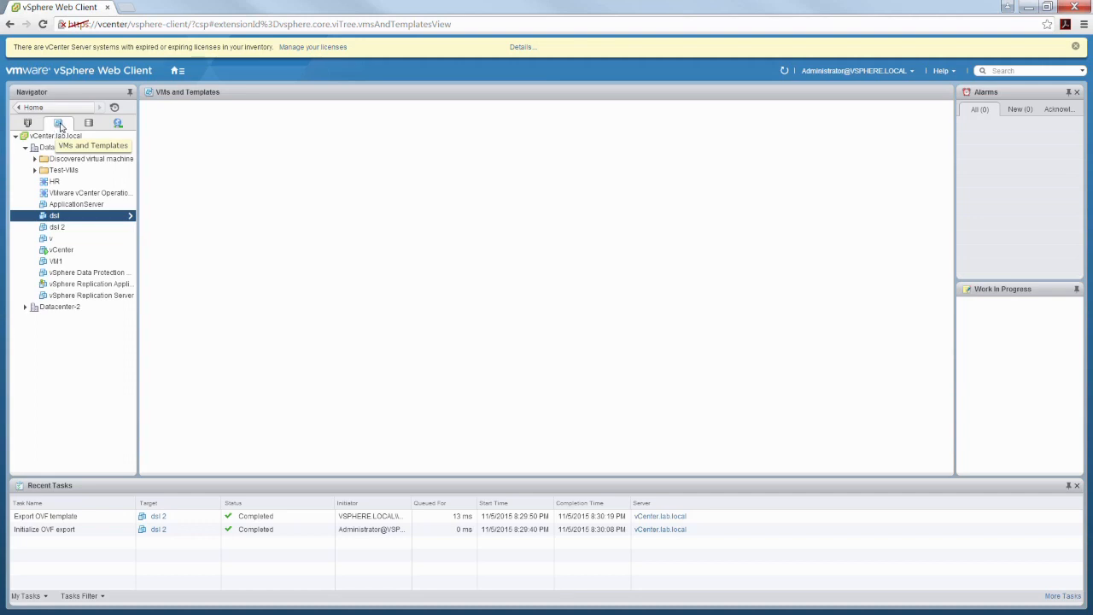
{"action": "right_click", "coordinate": [72, 220]}
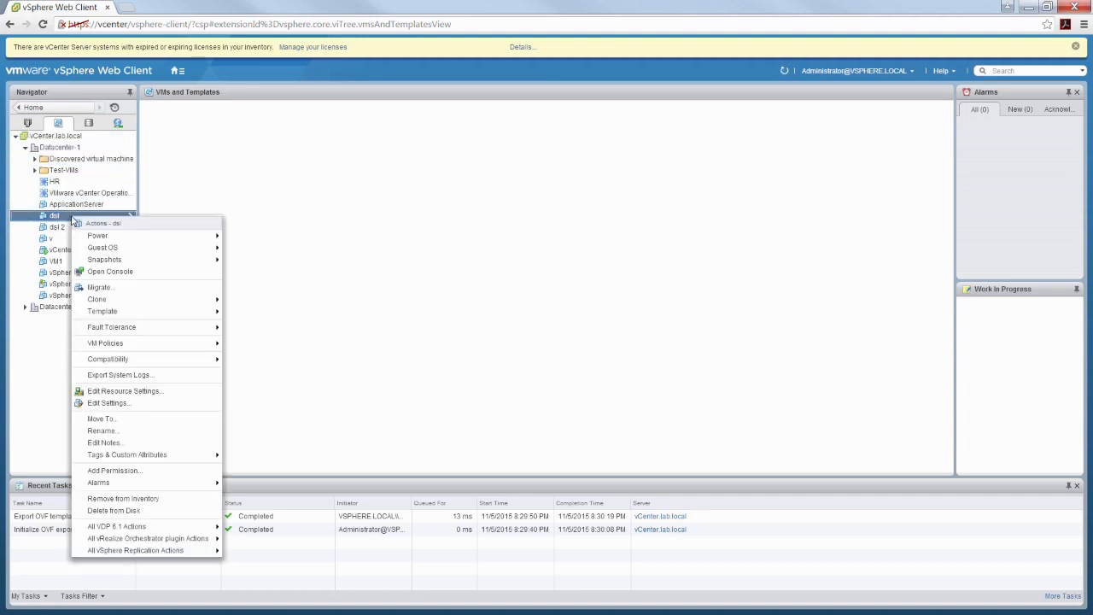
{"action": "mouse_move", "coordinate": [142, 346]}
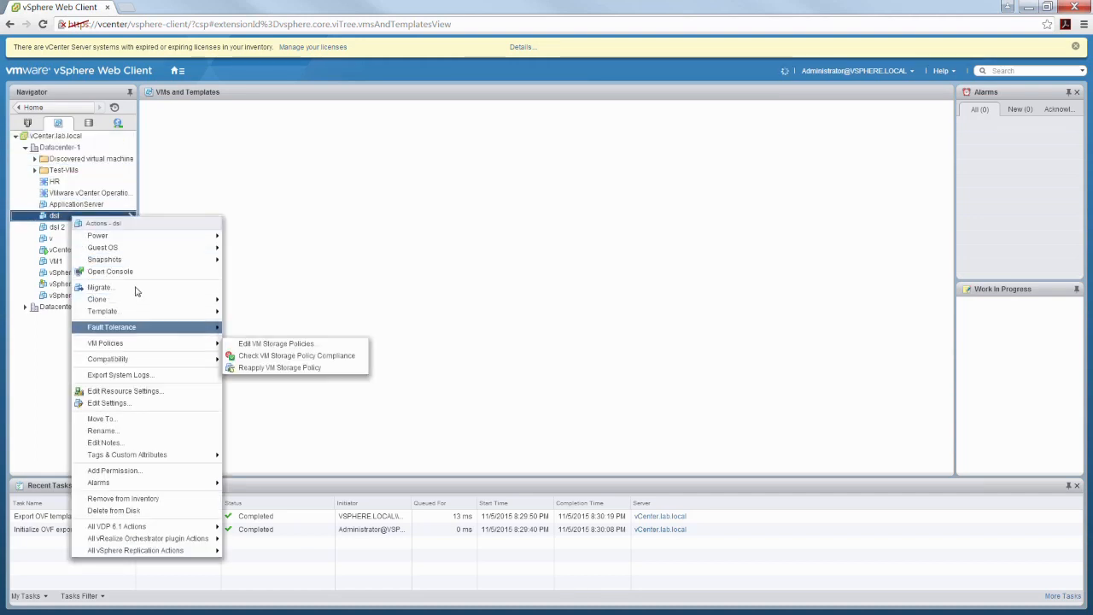
{"action": "mouse_move", "coordinate": [128, 301]}
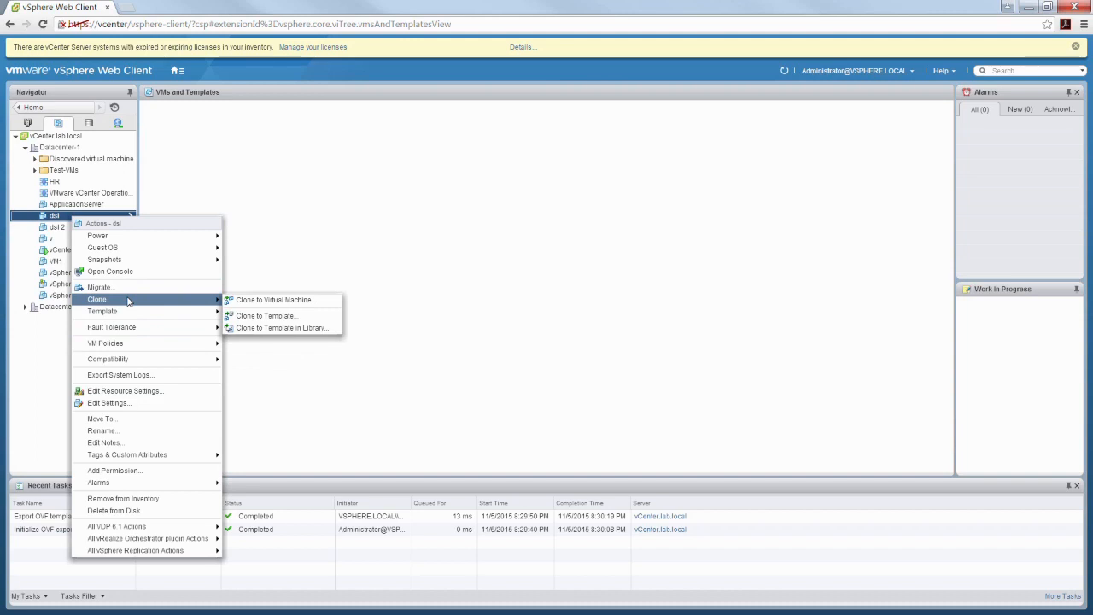
{"action": "left_click", "coordinate": [285, 318]}
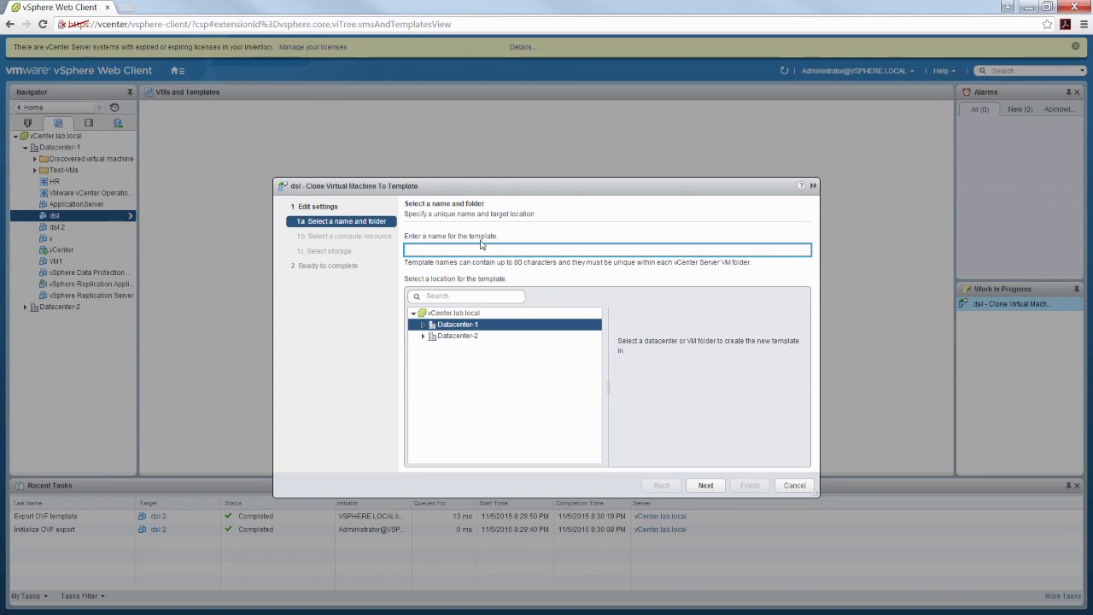
{"action": "type", "text": "dsl_template_1"}
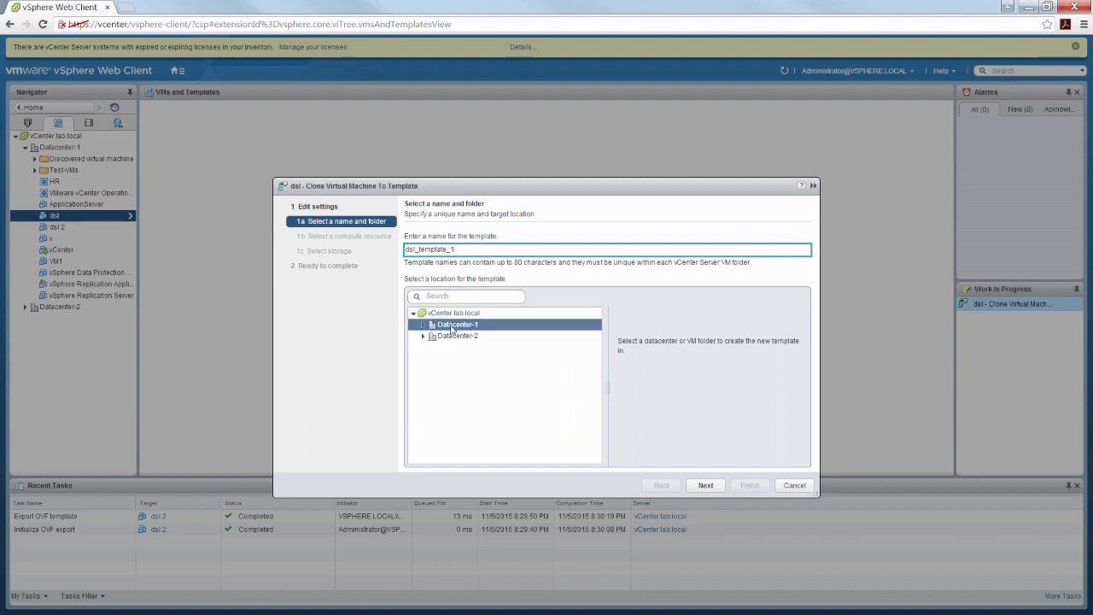
{"action": "left_click", "coordinate": [716, 486]}
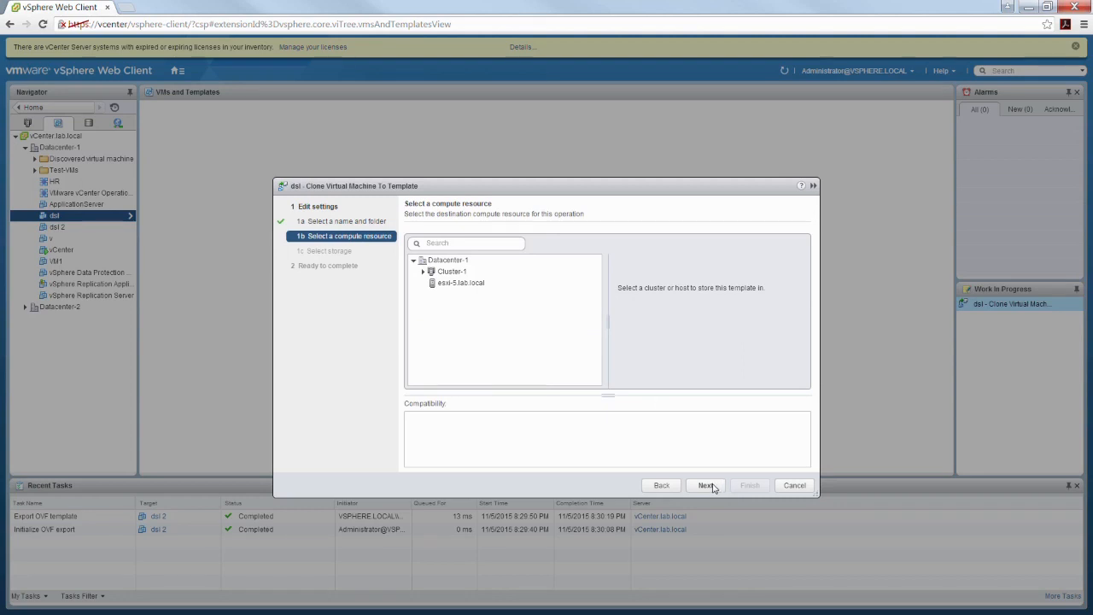
Choose the host esxi-1.lab.local in Cluster-1 as the compute resource for the template.
{"action": "left_click", "coordinate": [449, 272]}
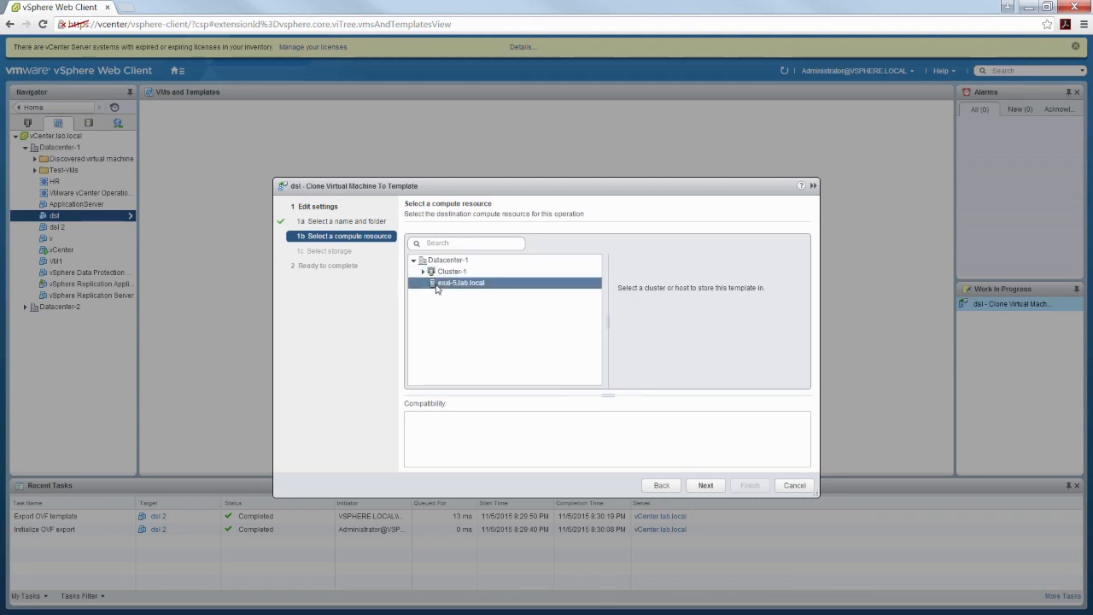
{"action": "left_click", "coordinate": [423, 272]}
{"action": "left_click", "coordinate": [475, 285]}
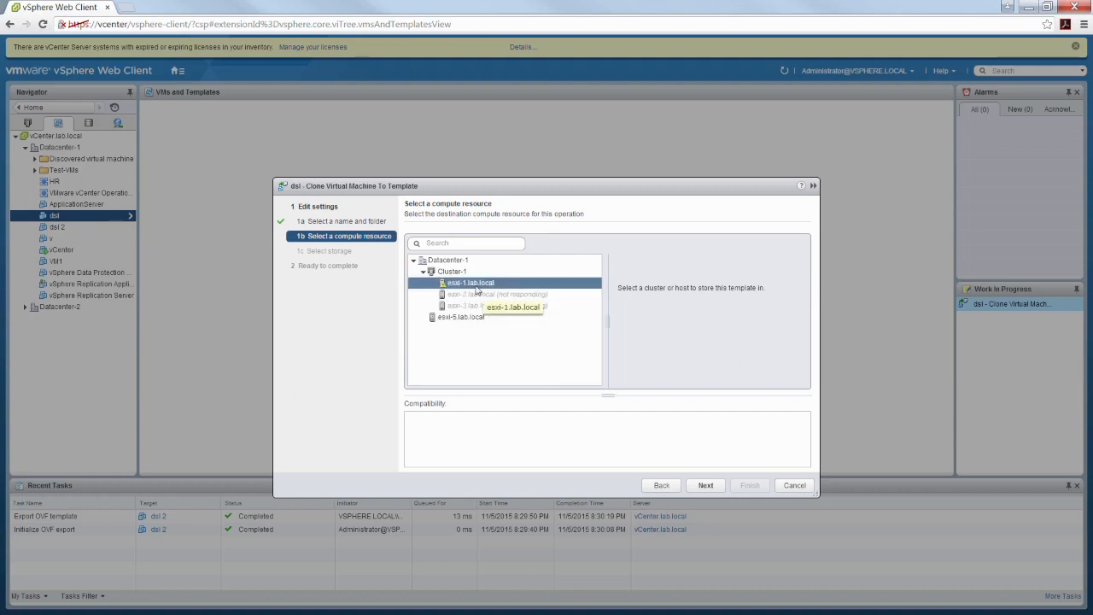
{"action": "left_click", "coordinate": [707, 487]}
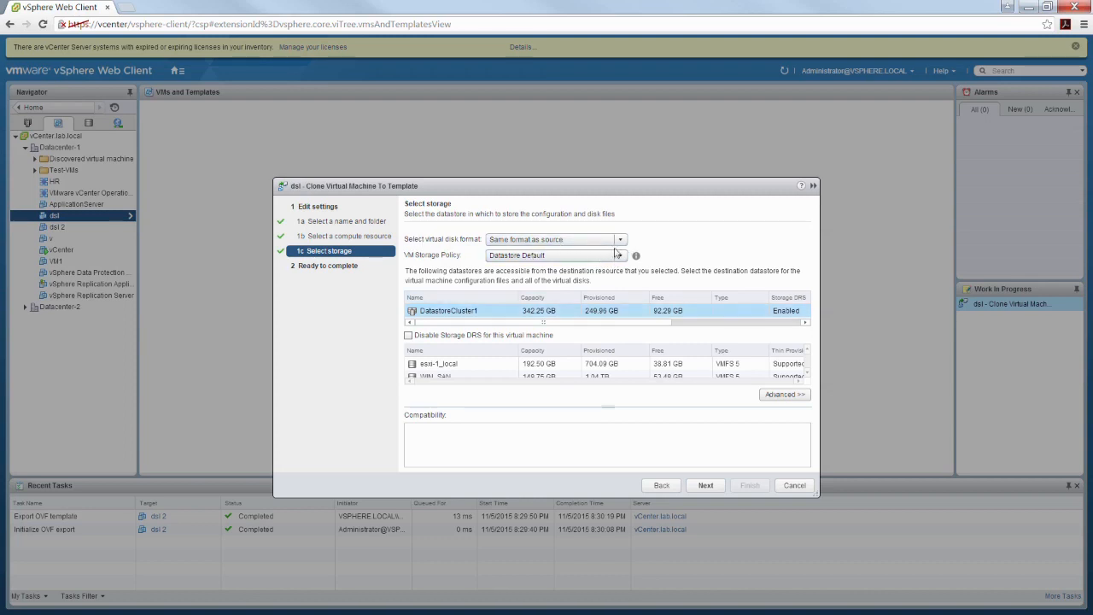
Set the virtual disk format to Thin Provision on DatastoreCluster1 and finish cloning the virtual machine to the template.
{"action": "left_click", "coordinate": [589, 240]}
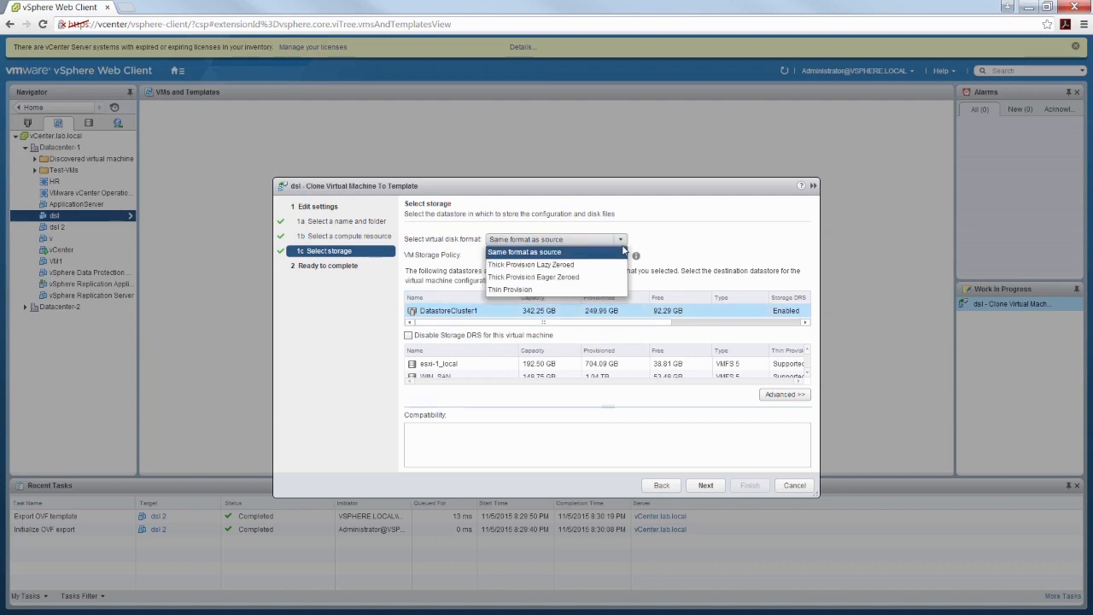
{"action": "left_click", "coordinate": [536, 291]}
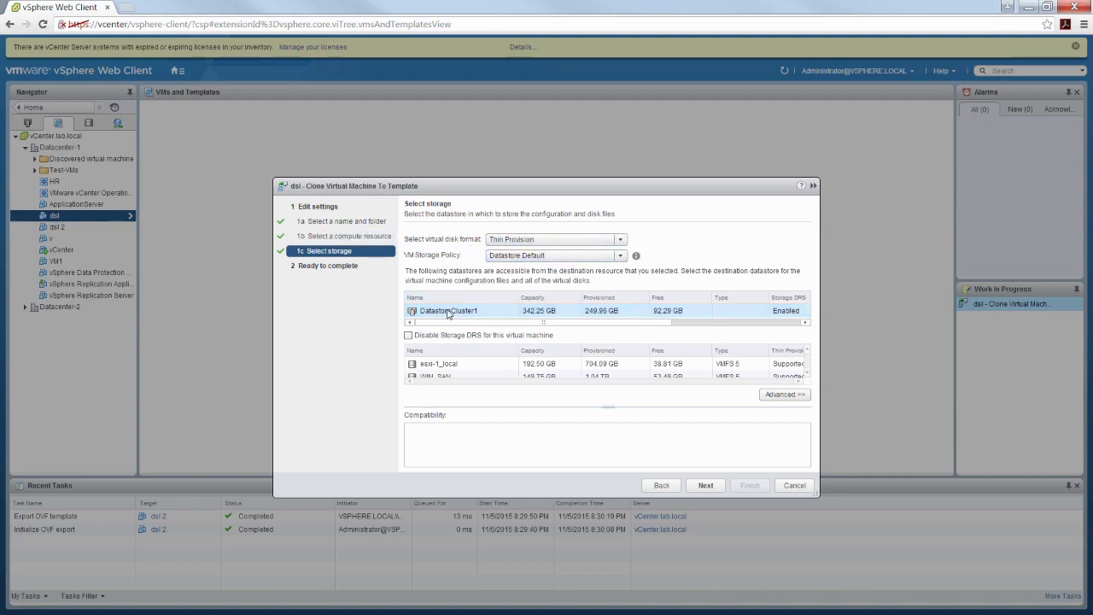
{"action": "left_click", "coordinate": [546, 315]}
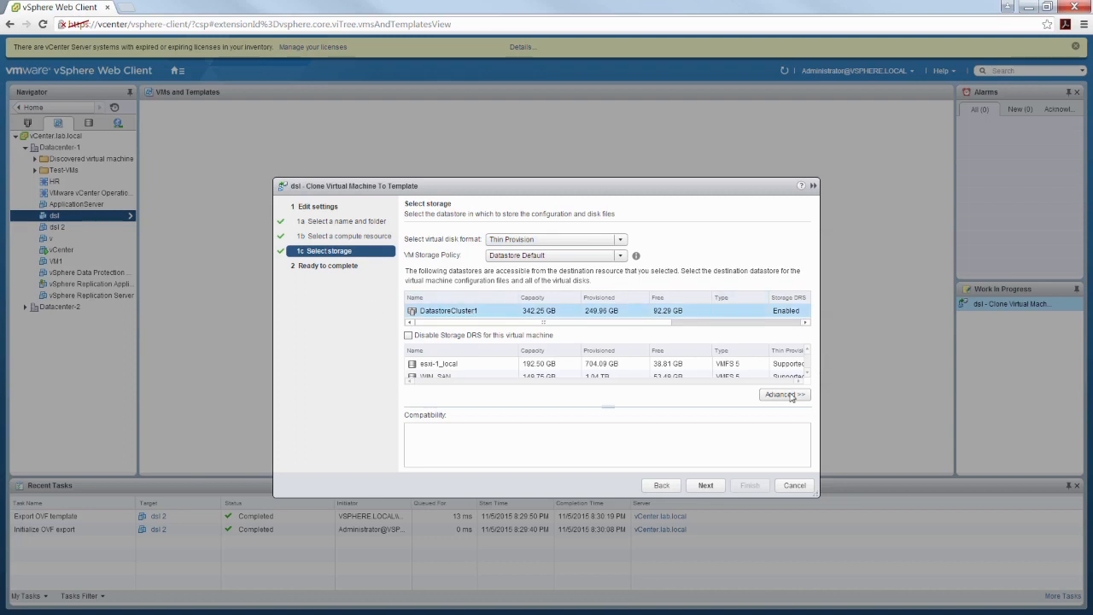
{"action": "left_click", "coordinate": [720, 485]}
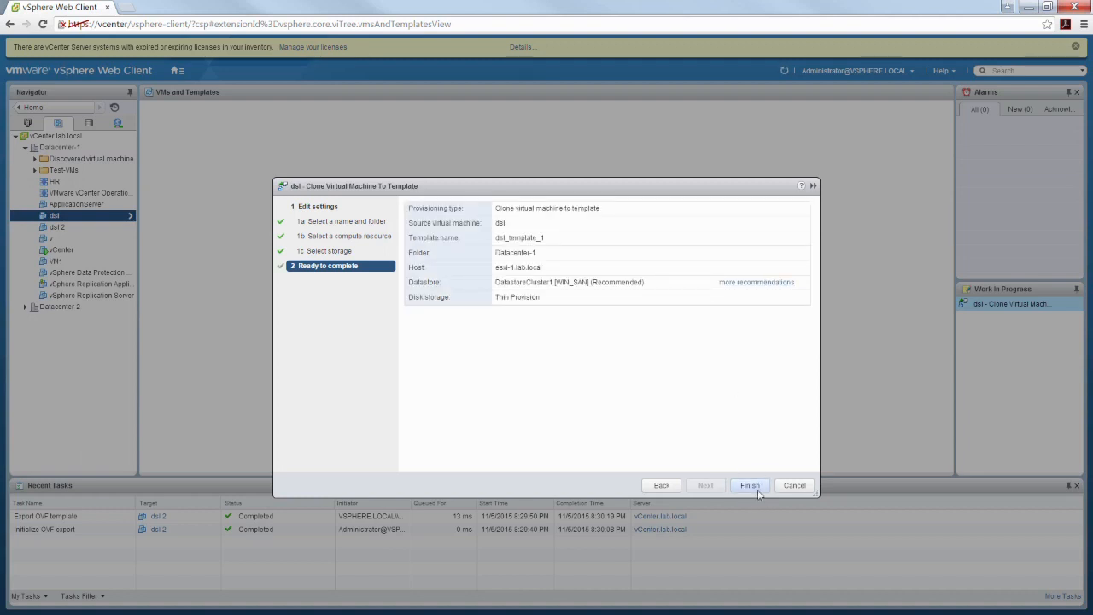
{"action": "left_click", "coordinate": [750, 485]}
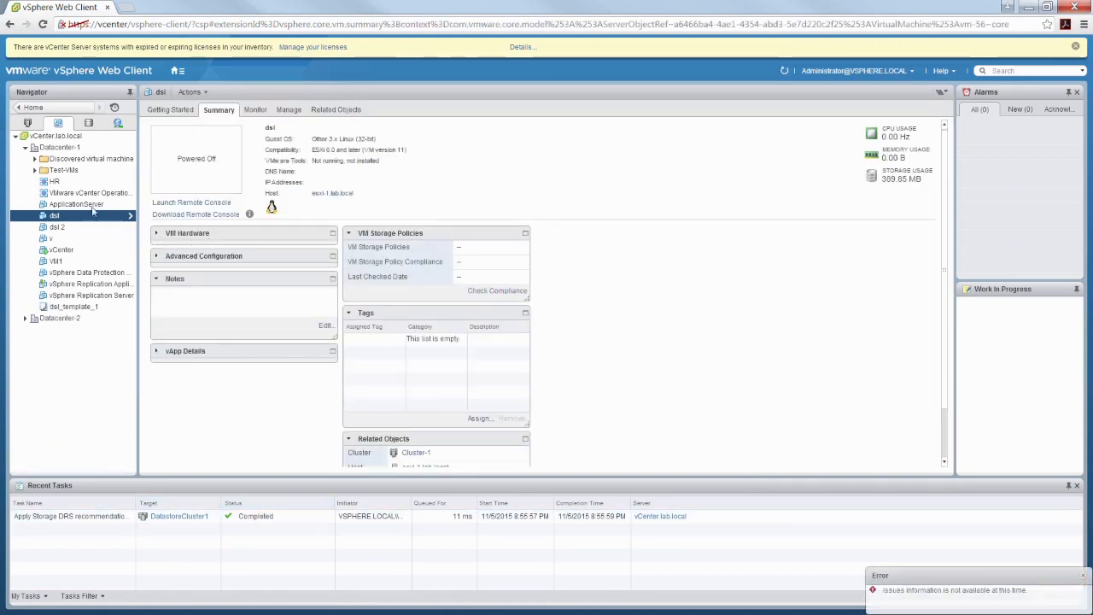
Start deploying a new virtual machine from dsl_template_1, named dsl_from_template and located in Datacenter-1.
{"action": "left_click", "coordinate": [75, 311]}
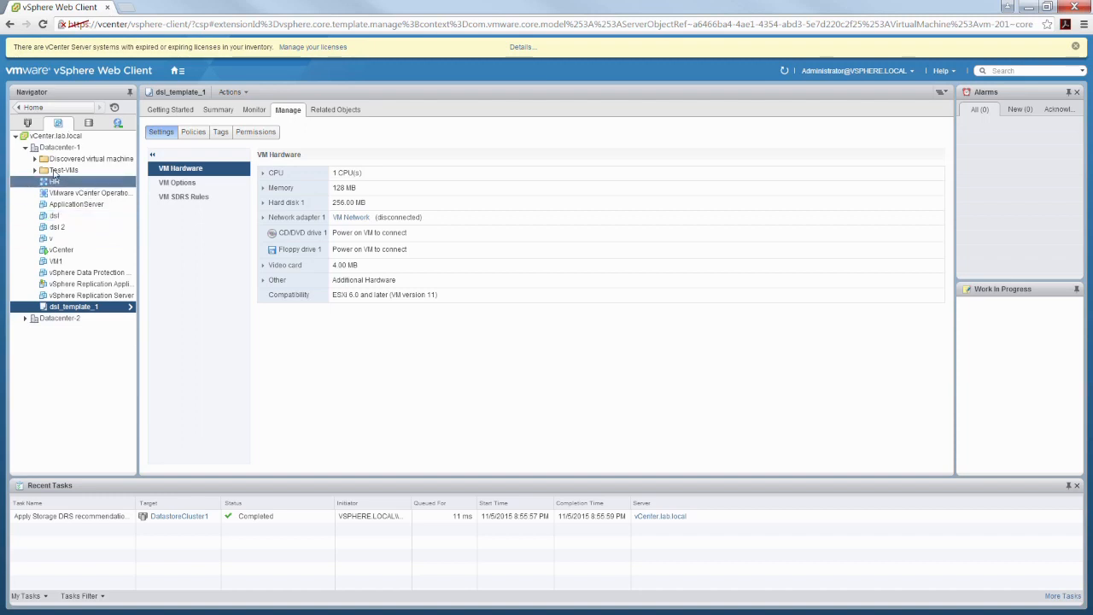
{"action": "right_click", "coordinate": [70, 310]}
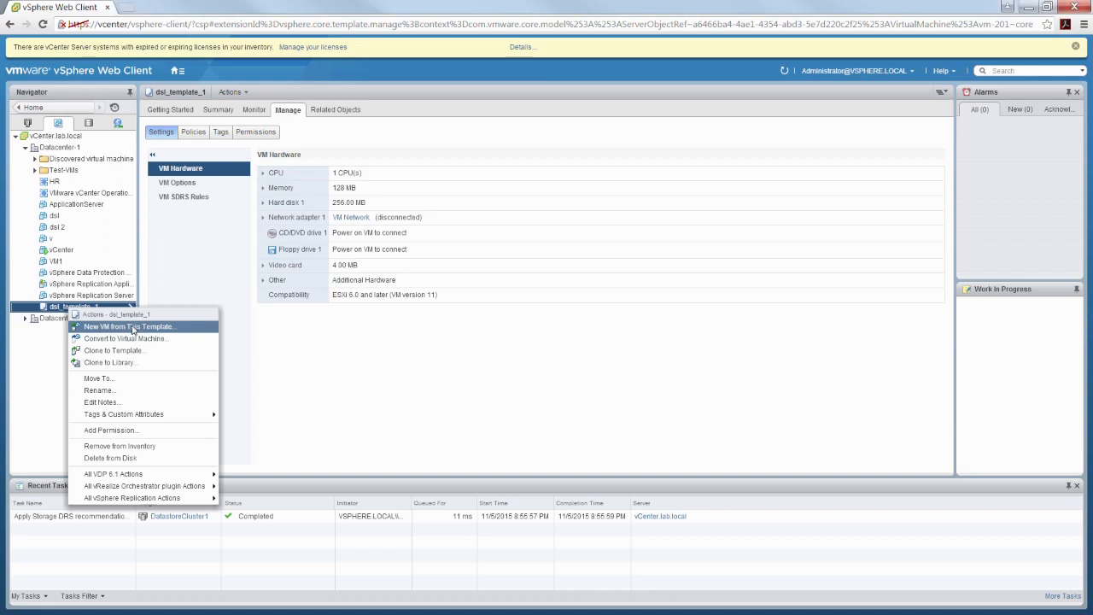
{"action": "left_click", "coordinate": [130, 327]}
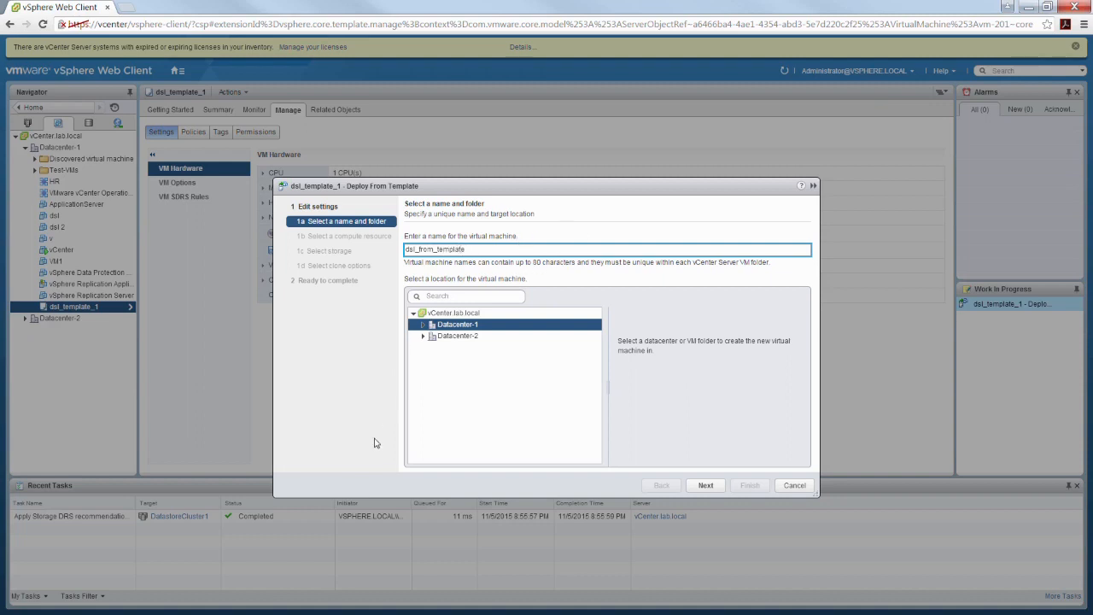
{"action": "left_click", "coordinate": [707, 486]}
Choose the host esxi-1.lab.local in Cluster-1 as the compute resource for the new virtual machine.
{"action": "left_click", "coordinate": [423, 272]}
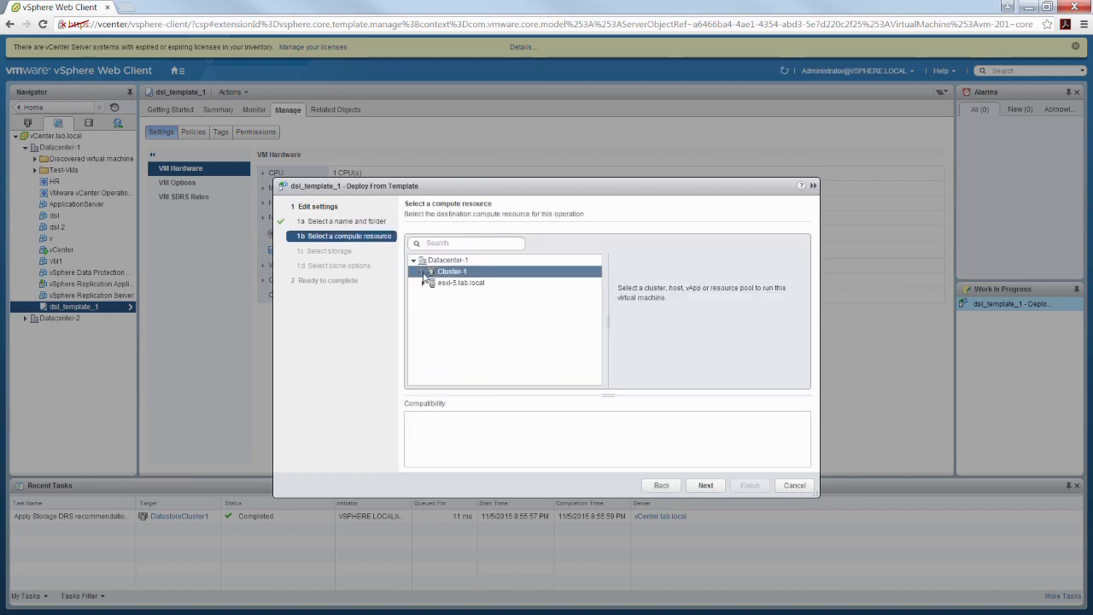
{"action": "left_click", "coordinate": [422, 271]}
{"action": "left_click", "coordinate": [466, 294]}
{"action": "left_click", "coordinate": [468, 283]}
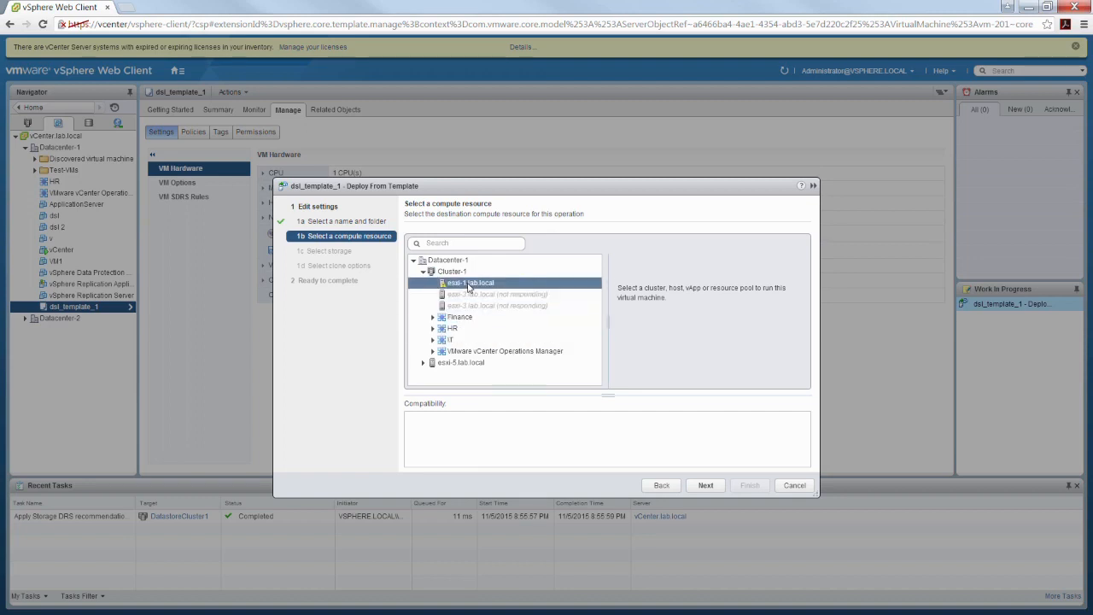
{"action": "left_click", "coordinate": [707, 489]}
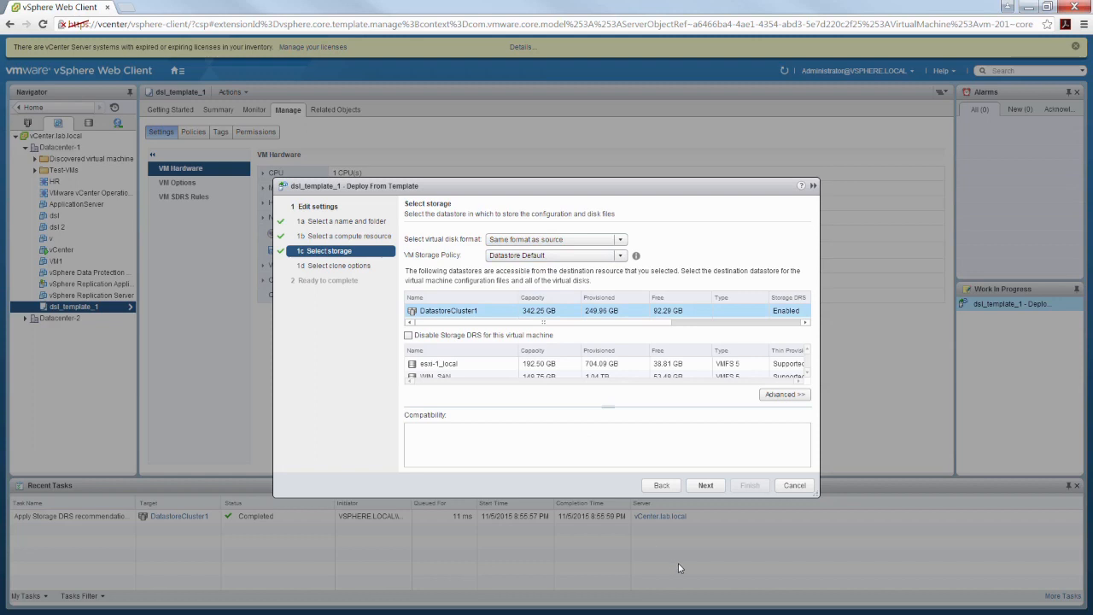
Keep the default storage and clone options, finish deploying the virtual machine, and display the summary of dsl_from_template.
{"action": "left_click", "coordinate": [706, 486]}
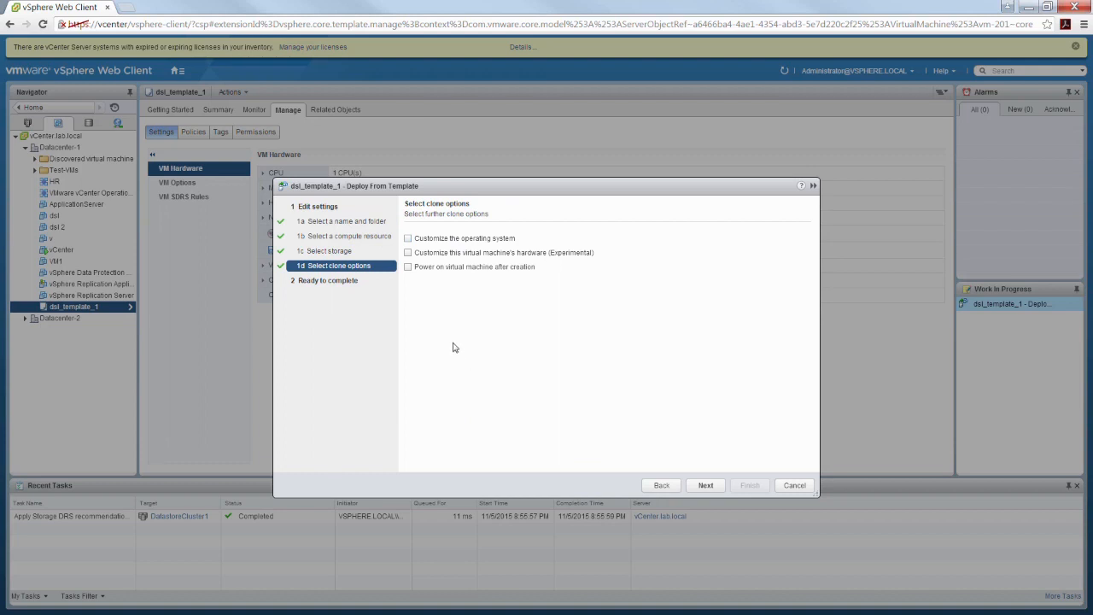
{"action": "left_click", "coordinate": [707, 486]}
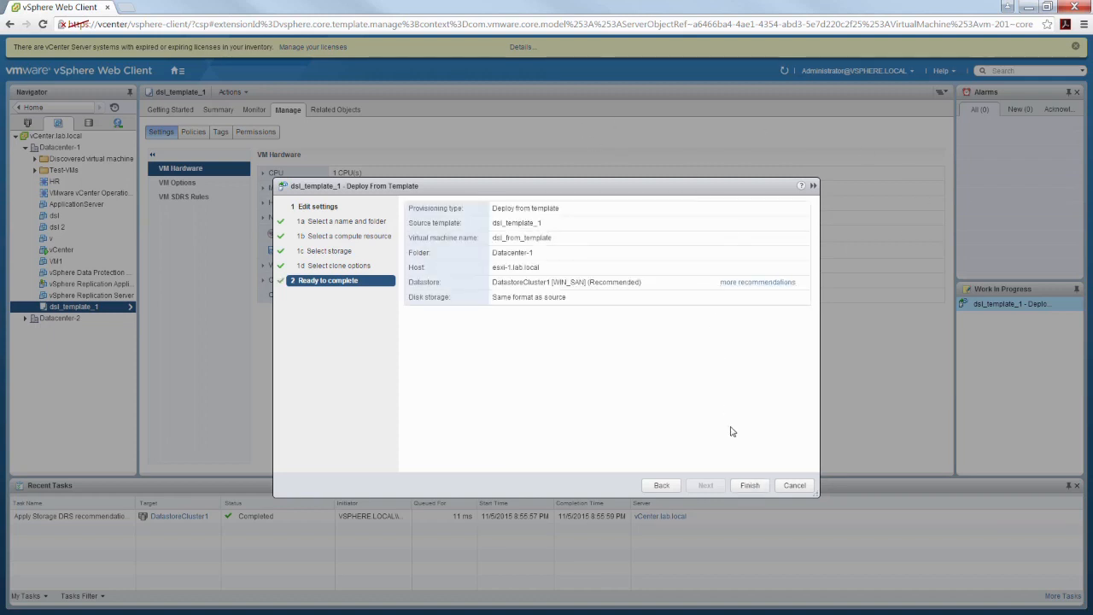
{"action": "left_click", "coordinate": [756, 485]}
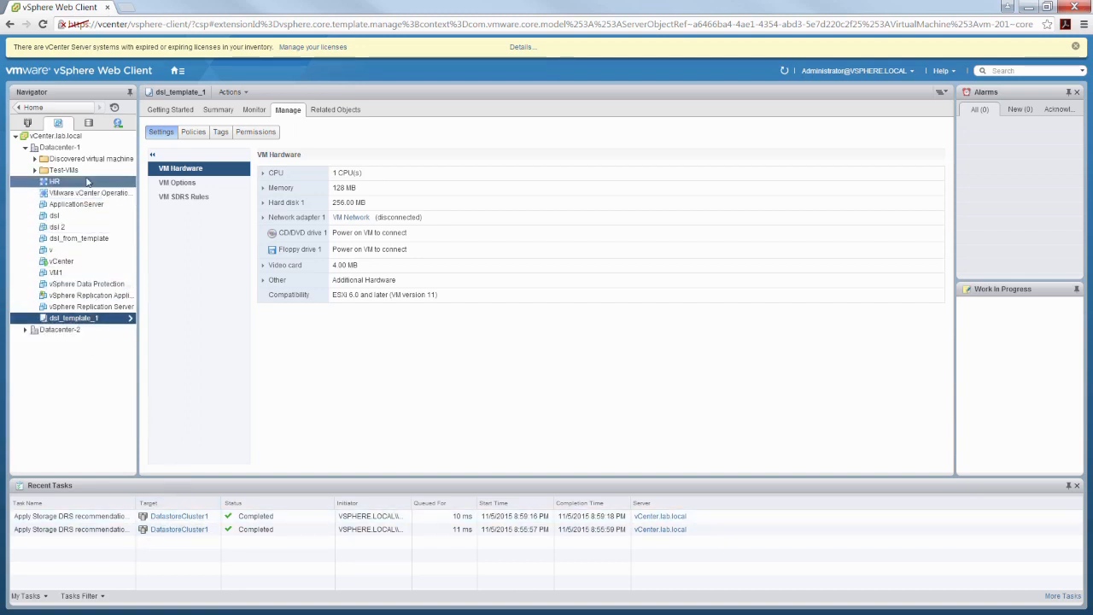
{"action": "left_click", "coordinate": [73, 241]}
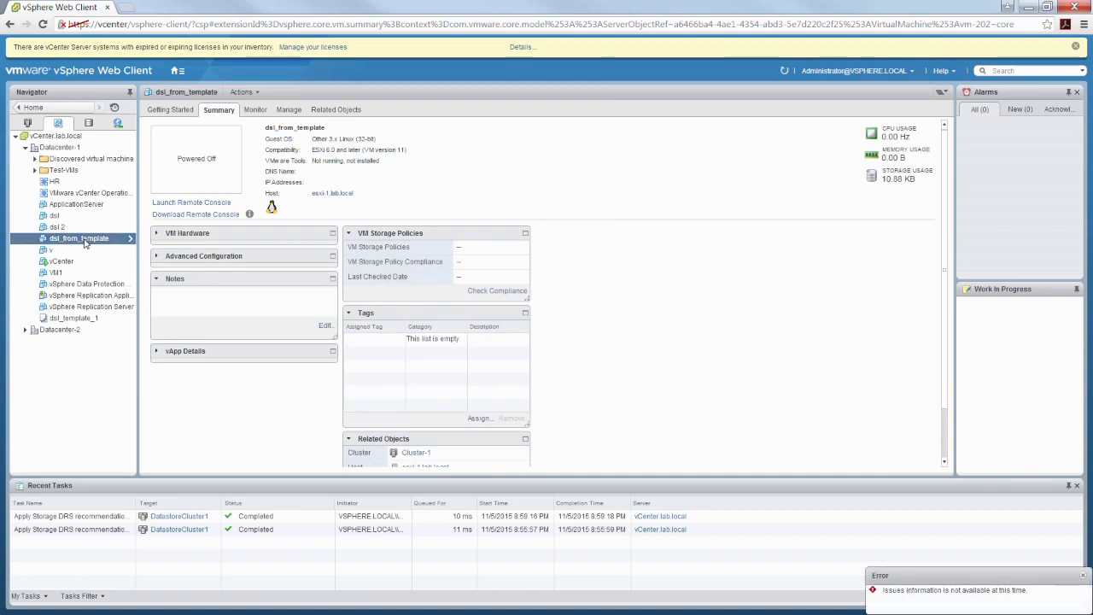
Start cloning dsl_template_1 to another template named dsl_template_2 in Datacenter-1.
{"action": "right_click", "coordinate": [90, 322]}
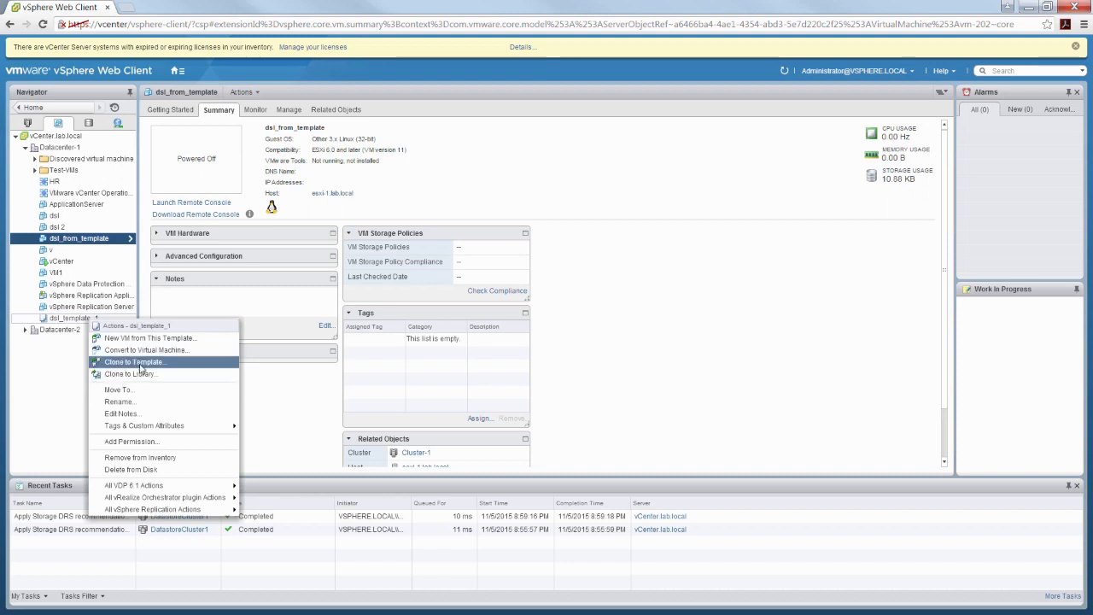
{"action": "left_click", "coordinate": [137, 362]}
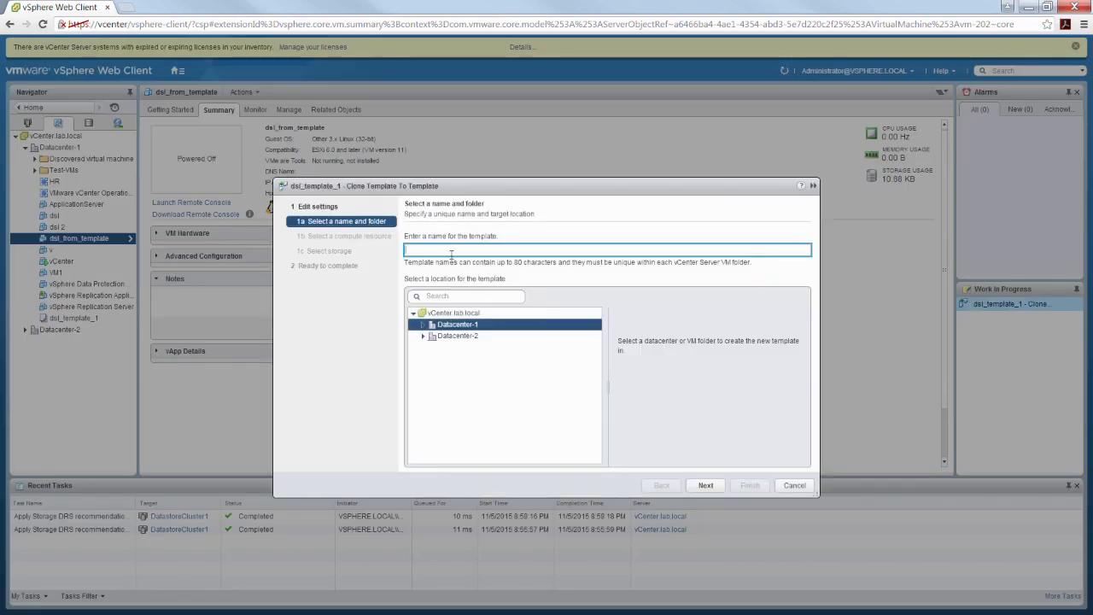
{"action": "type", "text": "dsl_"}
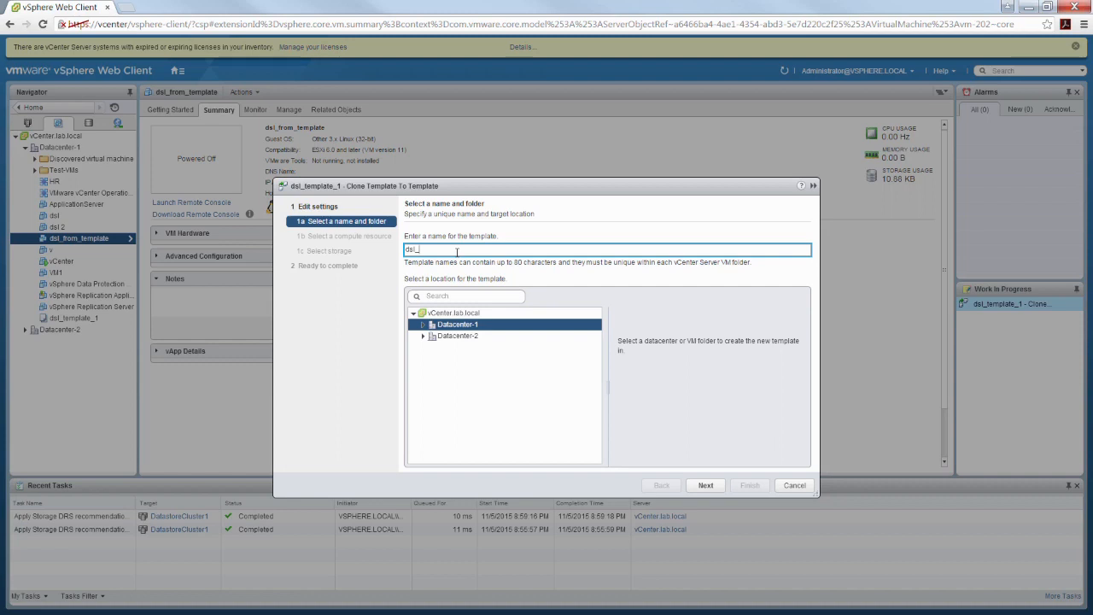
{"action": "type", "text": "template_2"}
{"action": "left_click", "coordinate": [706, 485]}
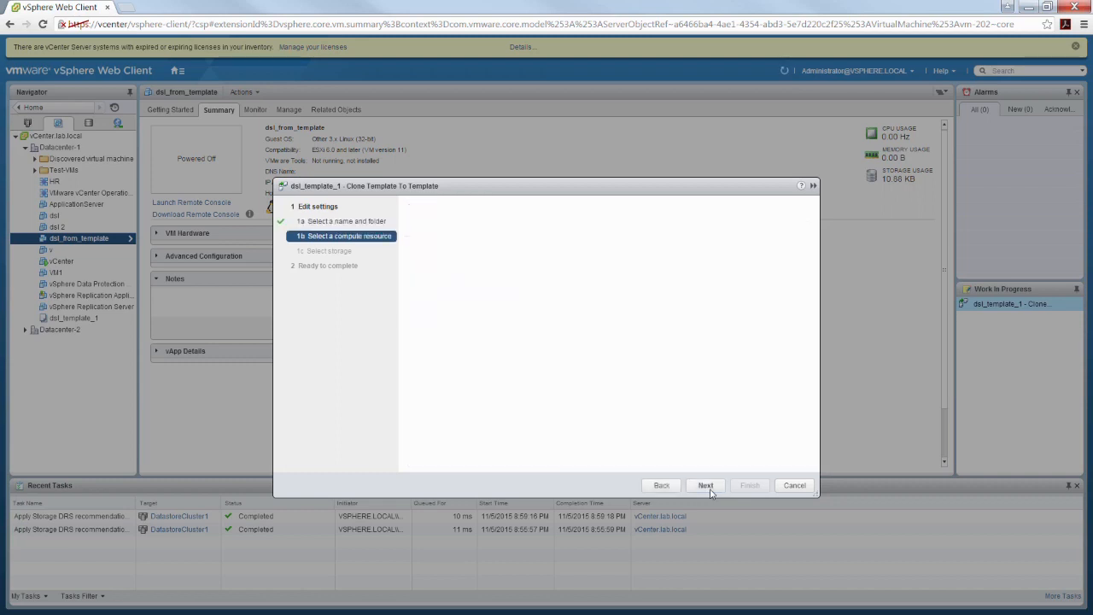
Place the template clone on esxi-1.lab.local in Cluster-1 and finish it with the default storage settings.
{"action": "left_click", "coordinate": [426, 275]}
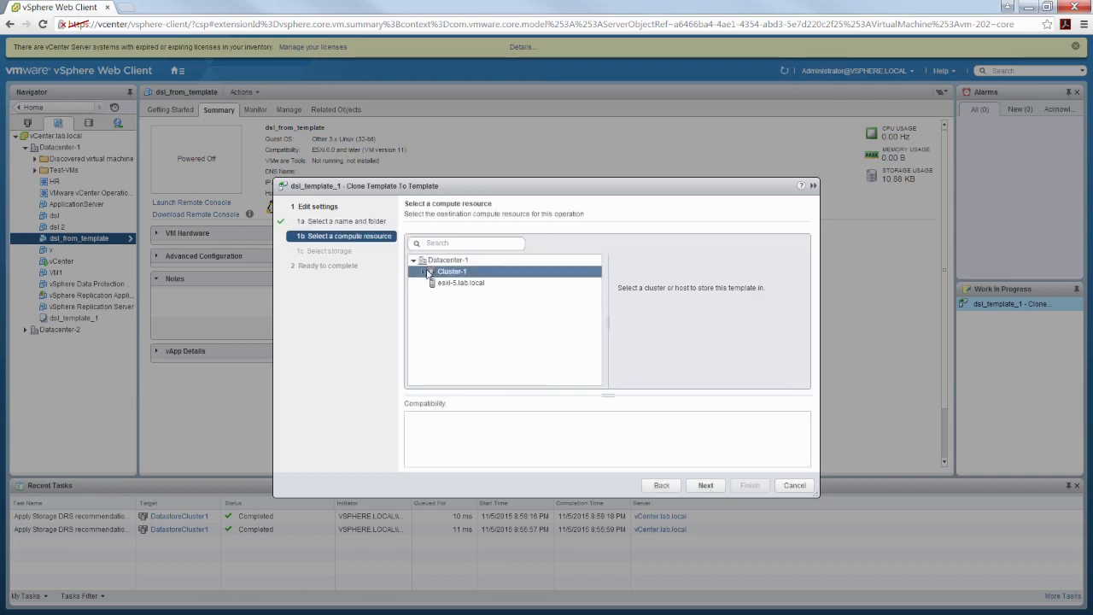
{"action": "left_click", "coordinate": [423, 272]}
{"action": "left_click", "coordinate": [472, 285]}
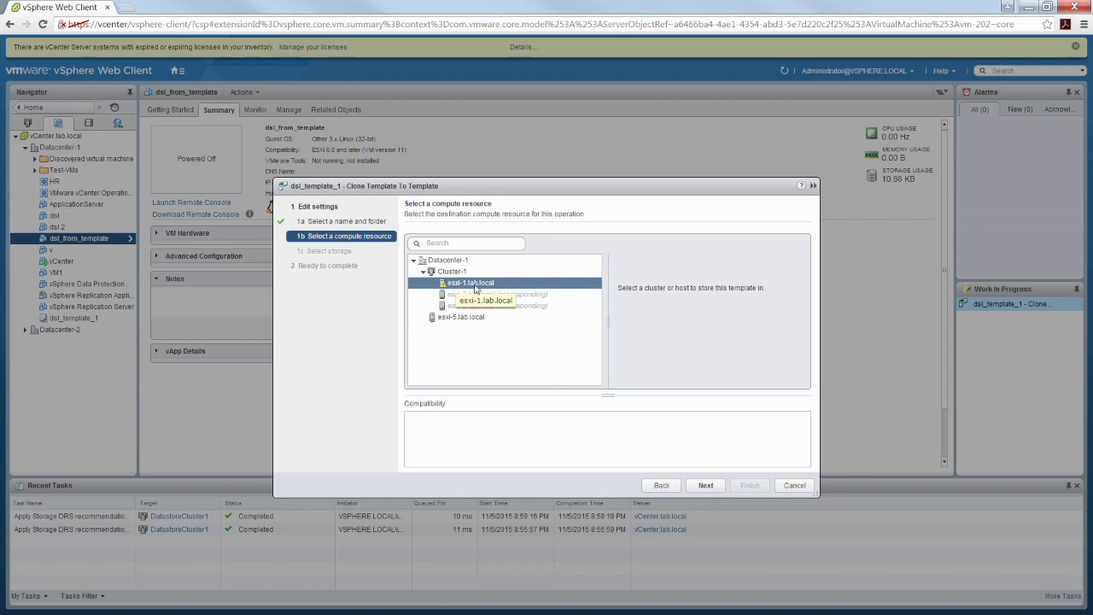
{"action": "left_click", "coordinate": [712, 487]}
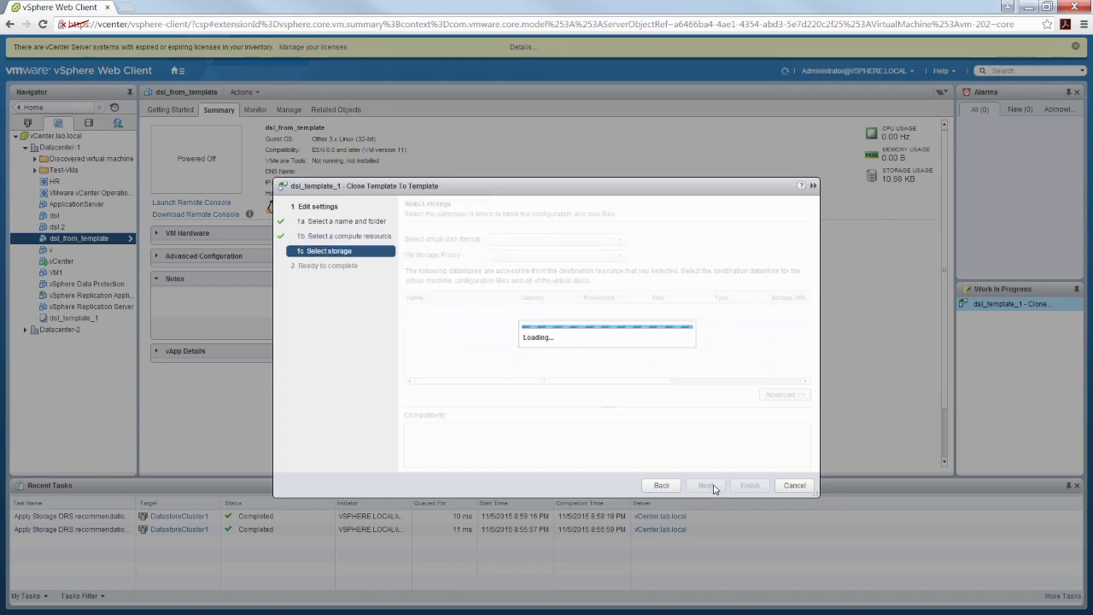
{"action": "left_click", "coordinate": [710, 490]}
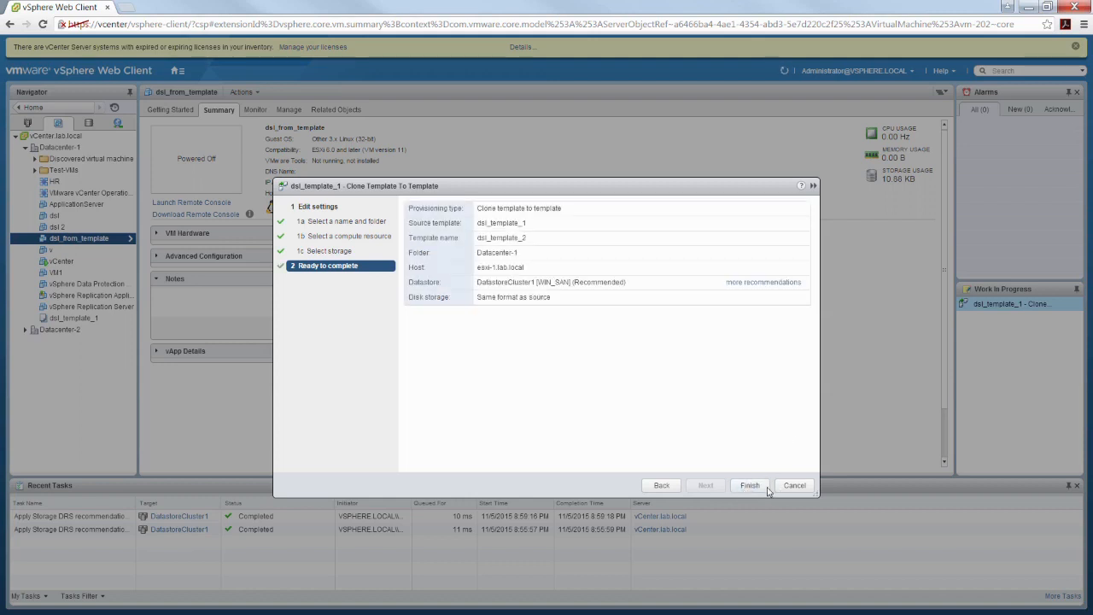
{"action": "left_click", "coordinate": [751, 485]}
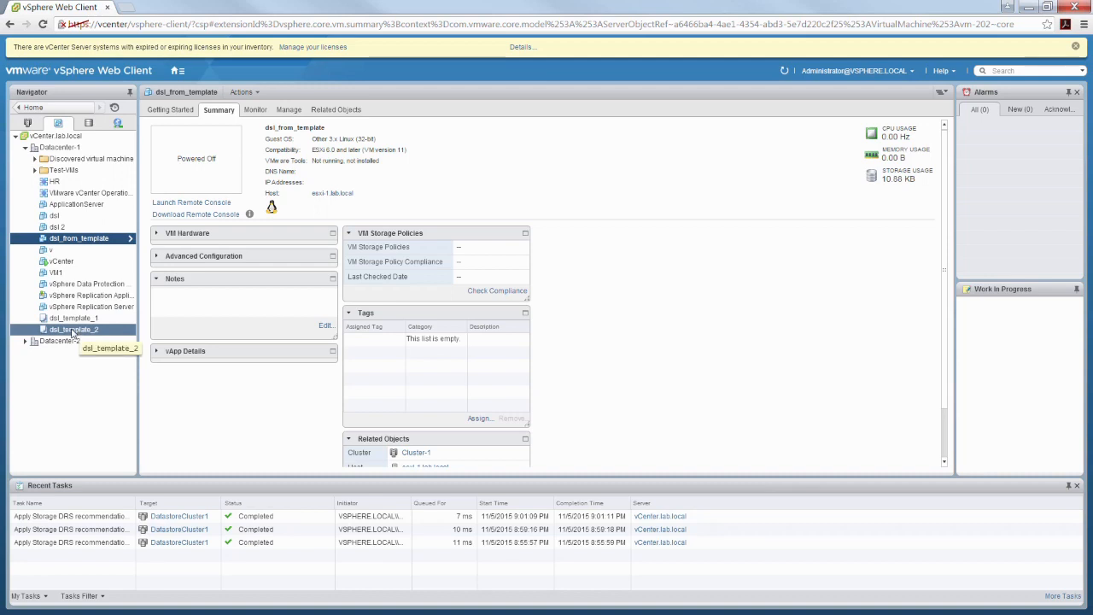
Convert the template dsl_template_1 to a virtual machine on esxi-1.lab.local in Cluster-1, and display the virtual machine's summary.
{"action": "right_click", "coordinate": [83, 319]}
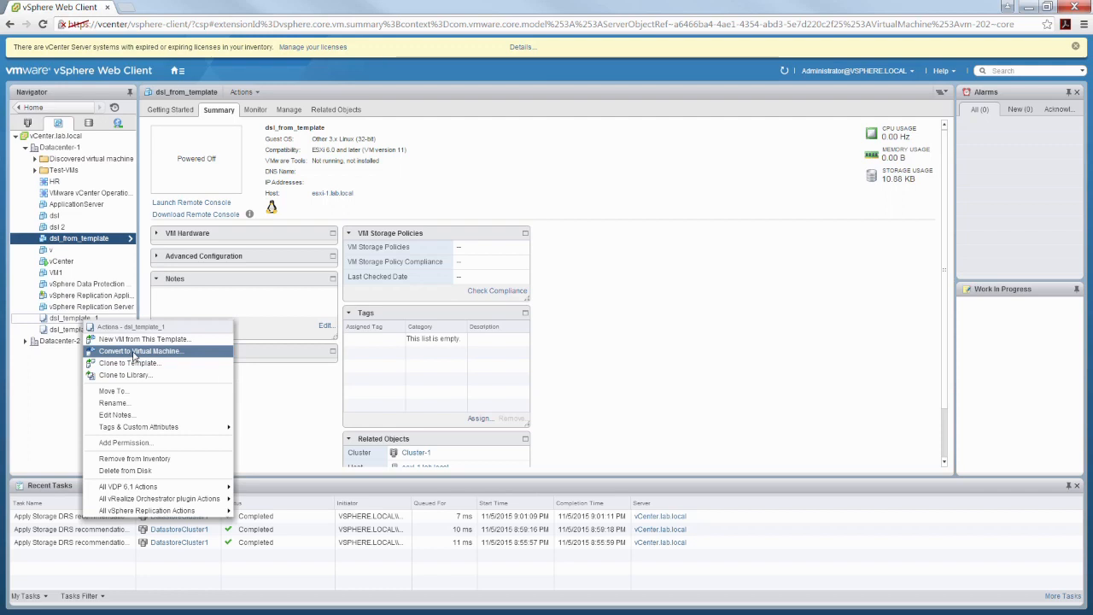
{"action": "left_click", "coordinate": [134, 352]}
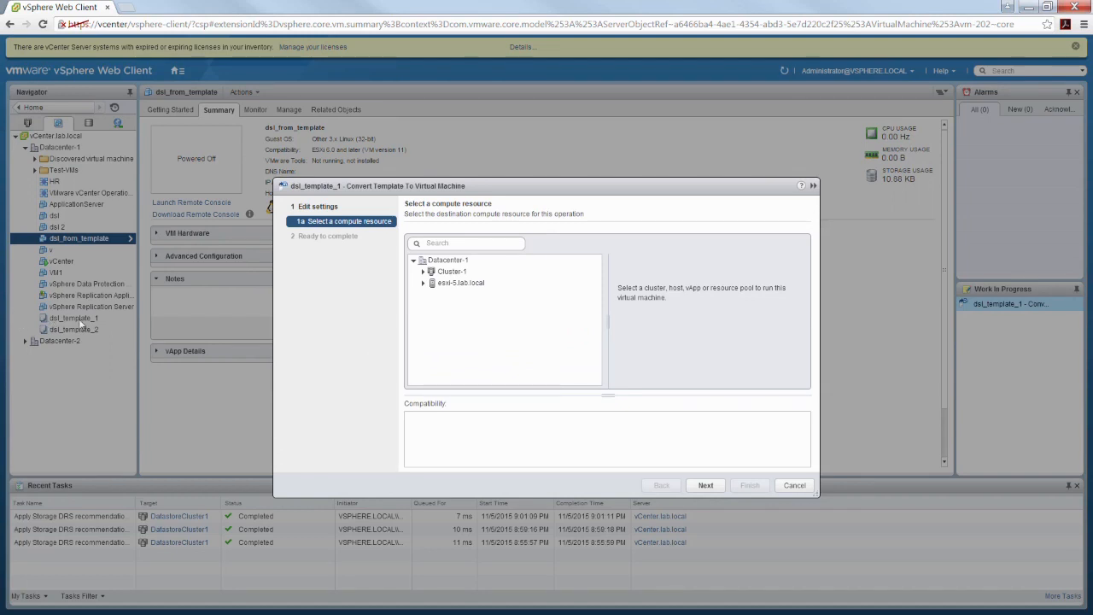
{"action": "left_click", "coordinate": [424, 273]}
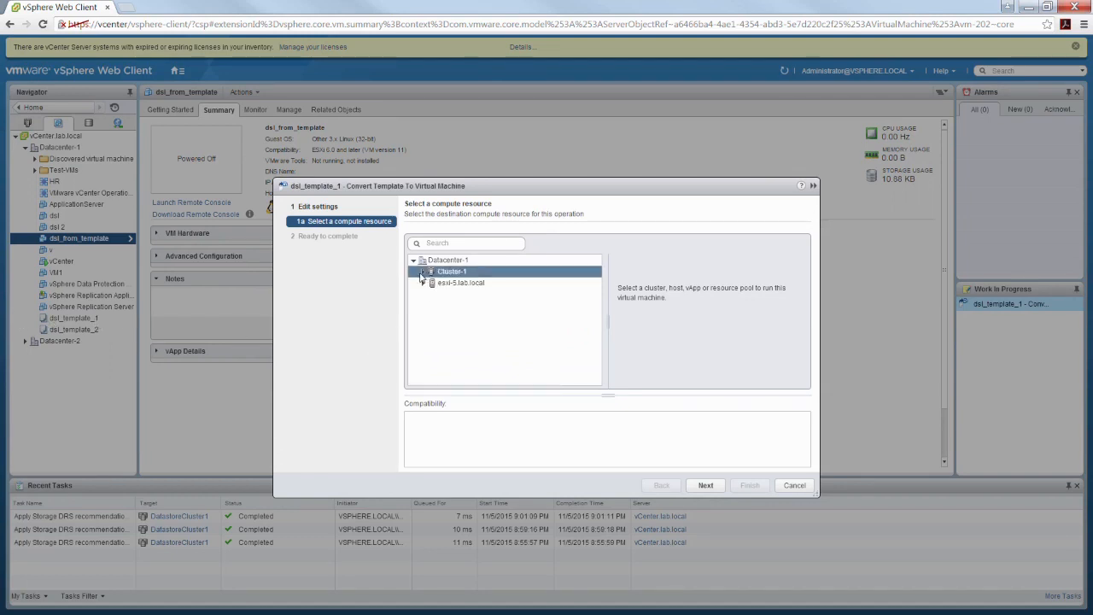
{"action": "left_click", "coordinate": [421, 272]}
{"action": "left_click", "coordinate": [465, 283]}
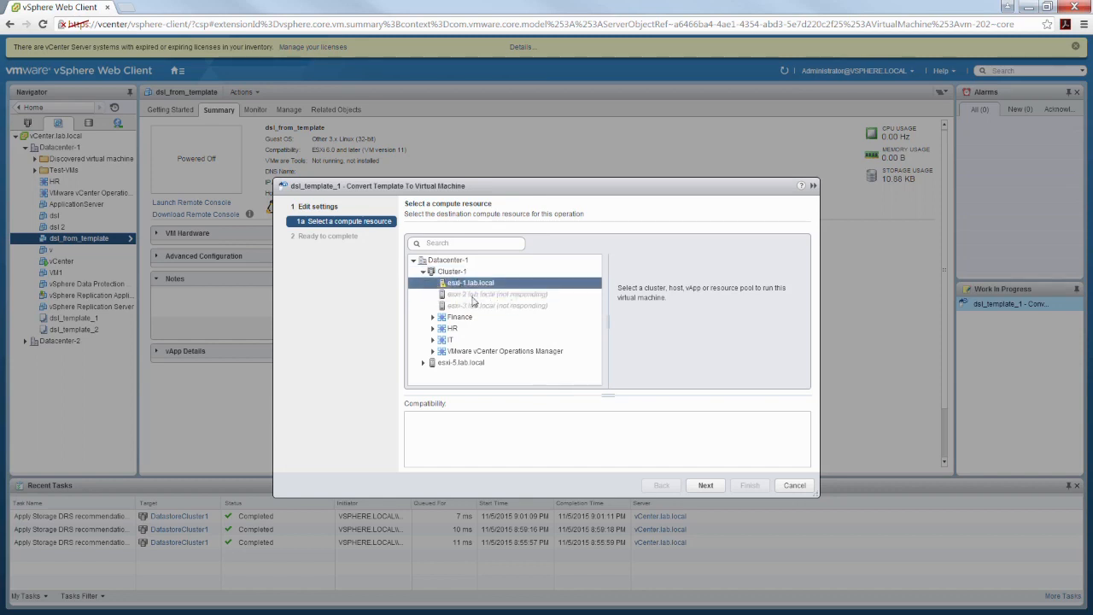
{"action": "left_click", "coordinate": [707, 485]}
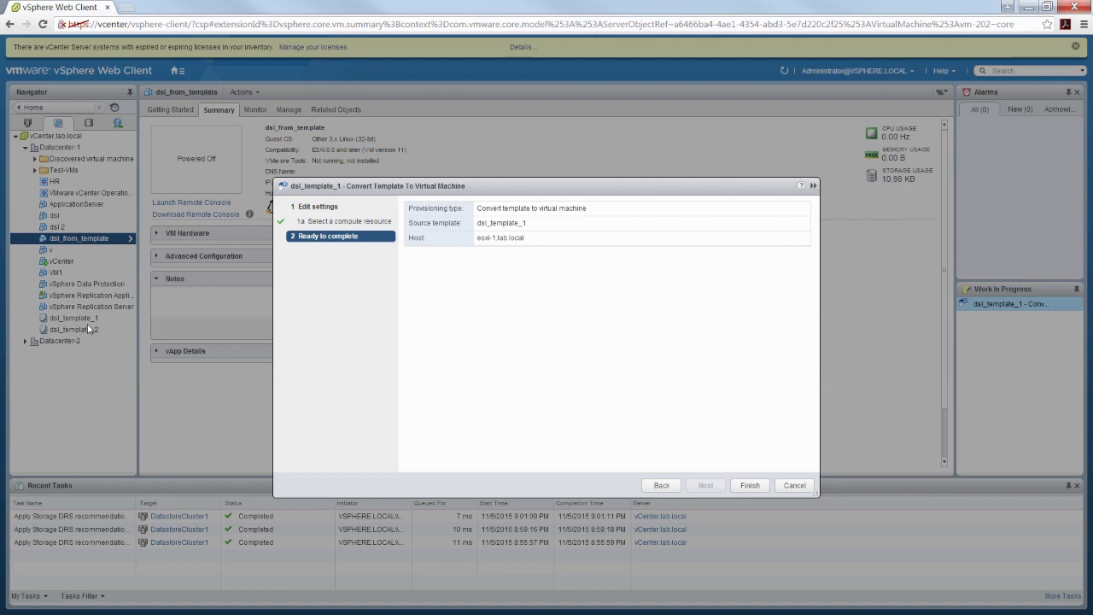
{"action": "left_click", "coordinate": [749, 486]}
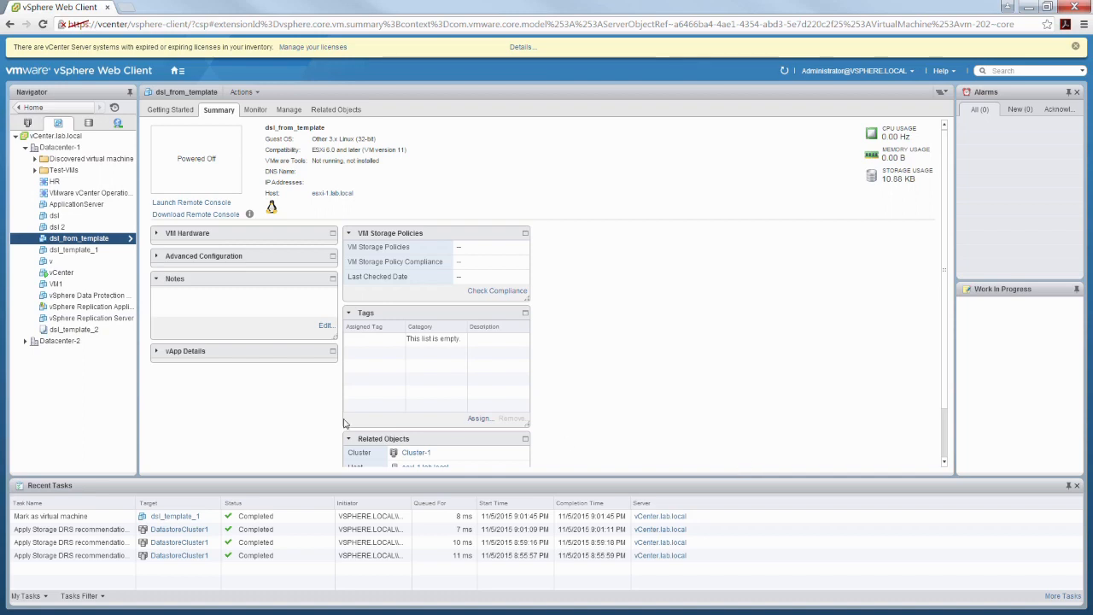
{"action": "left_click", "coordinate": [75, 250]}
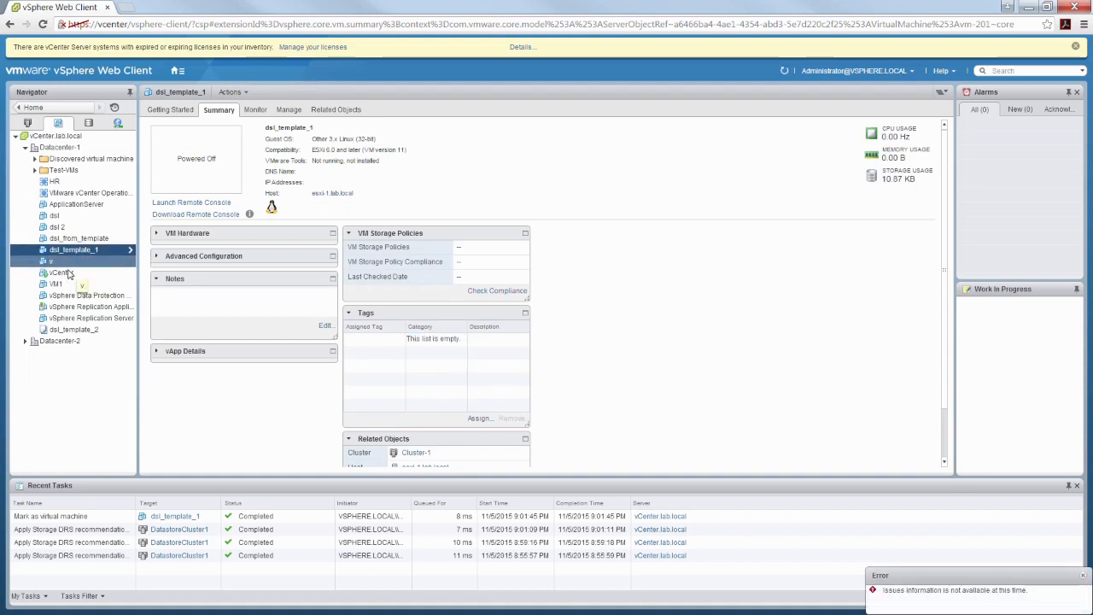
Compare the actions available for the template dsl_template_2 with those available for the virtual machine dsl_template_1.
{"action": "right_click", "coordinate": [68, 333]}
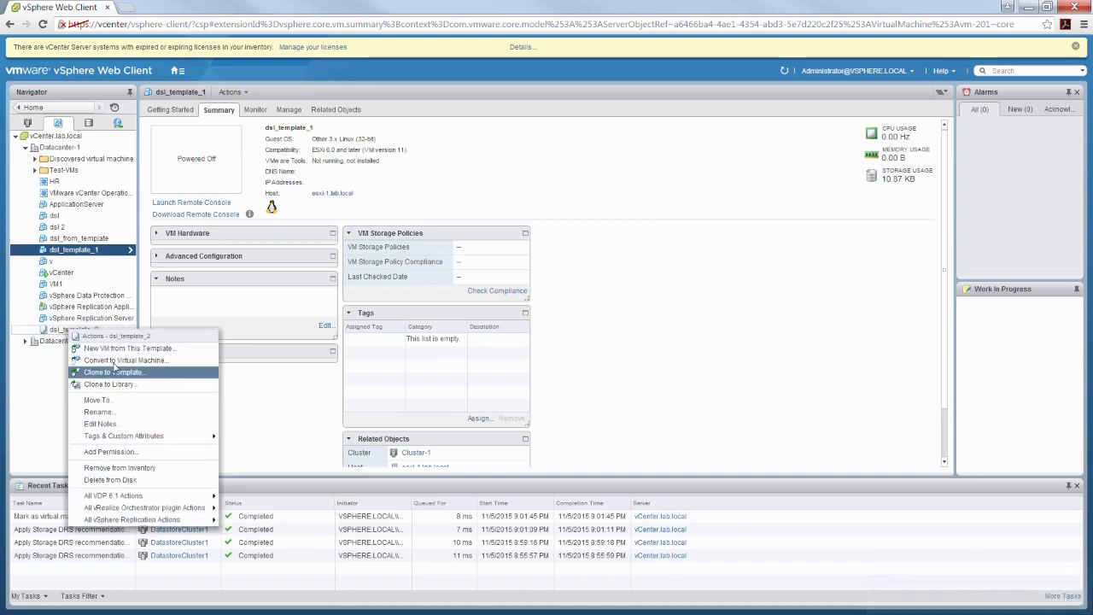
{"action": "right_click", "coordinate": [66, 251]}
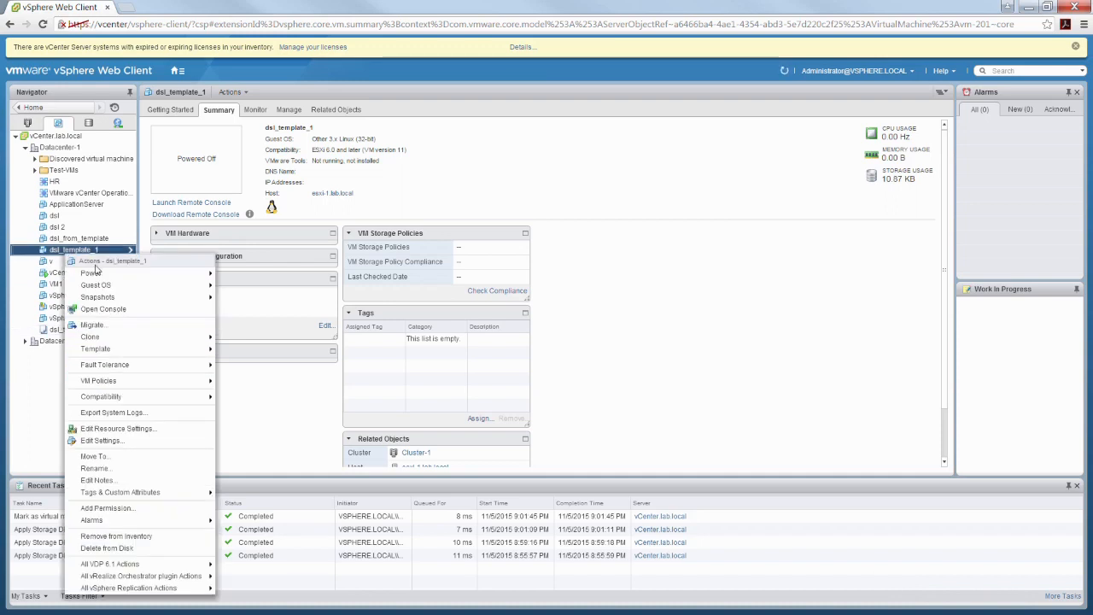
{"action": "mouse_move", "coordinate": [134, 274]}
{"action": "left_click", "coordinate": [46, 396]}
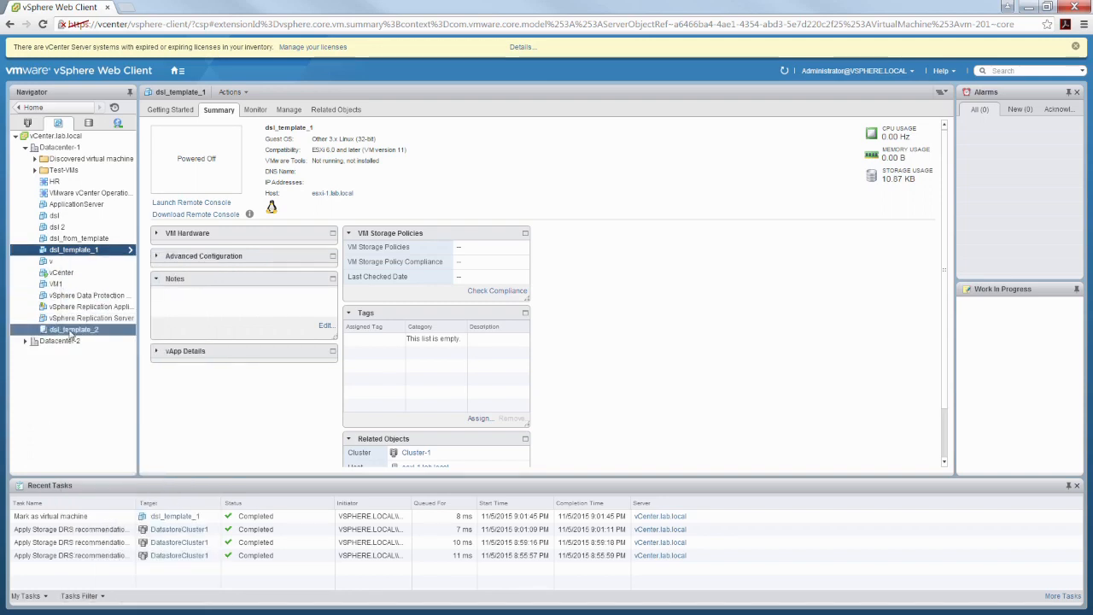
{"action": "right_click", "coordinate": [71, 335]}
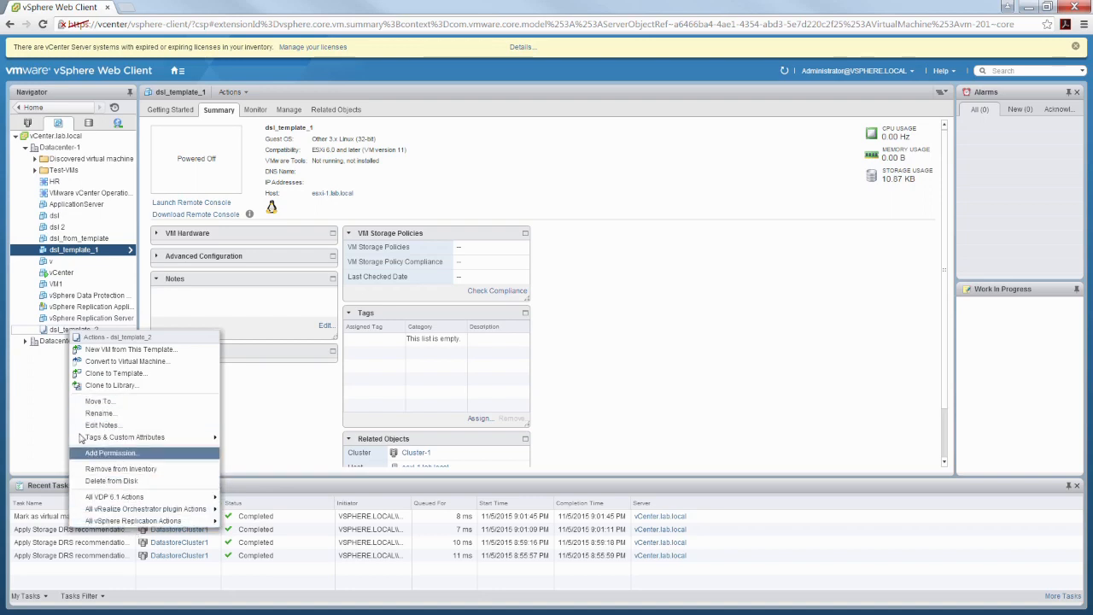
{"action": "left_click", "coordinate": [50, 400]}
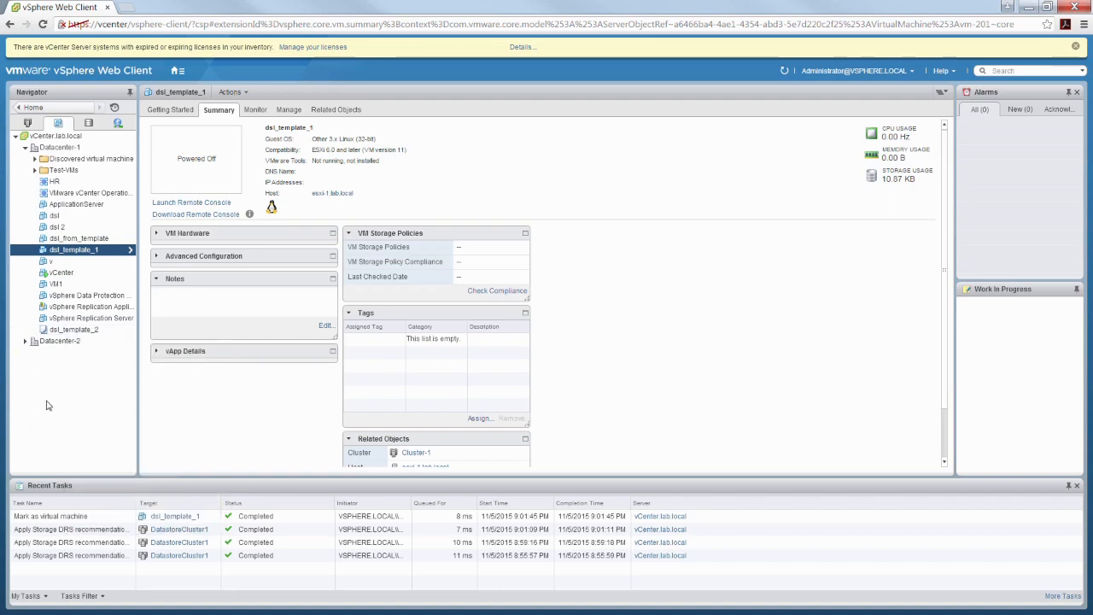
Examine the options for cloning dsl_template_2 to a content library, and close them without cloning.
{"action": "right_click", "coordinate": [64, 334]}
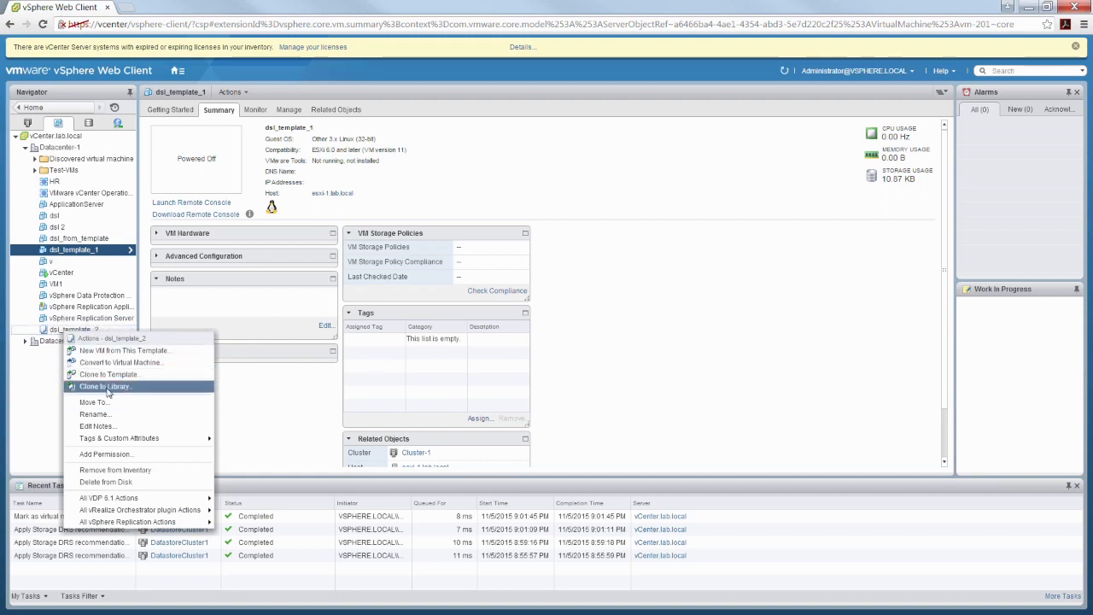
{"action": "left_click", "coordinate": [106, 389]}
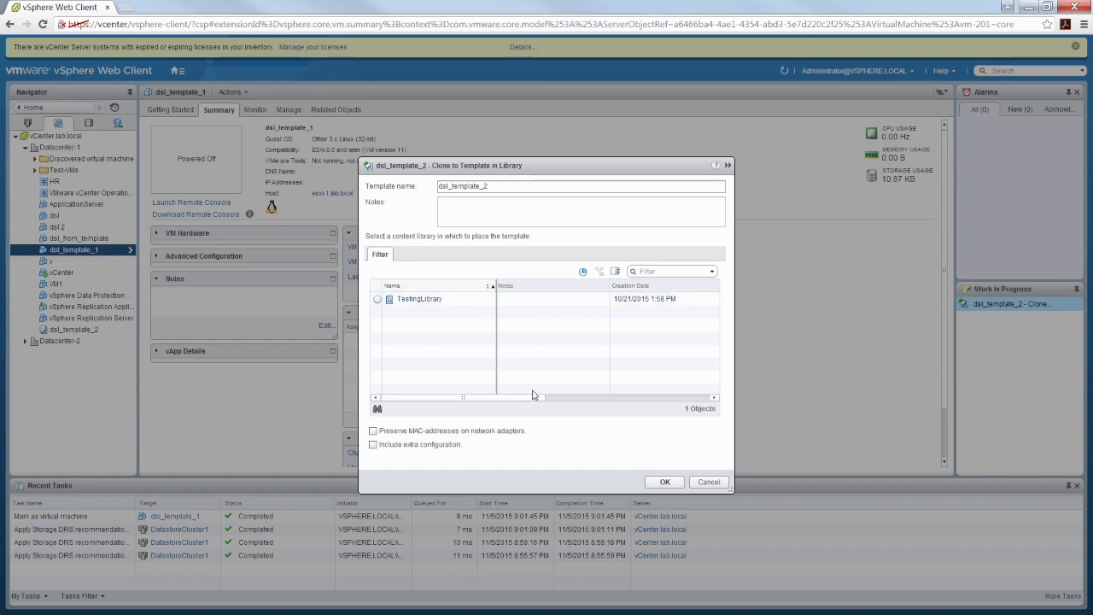
{"action": "left_click", "coordinate": [709, 481]}
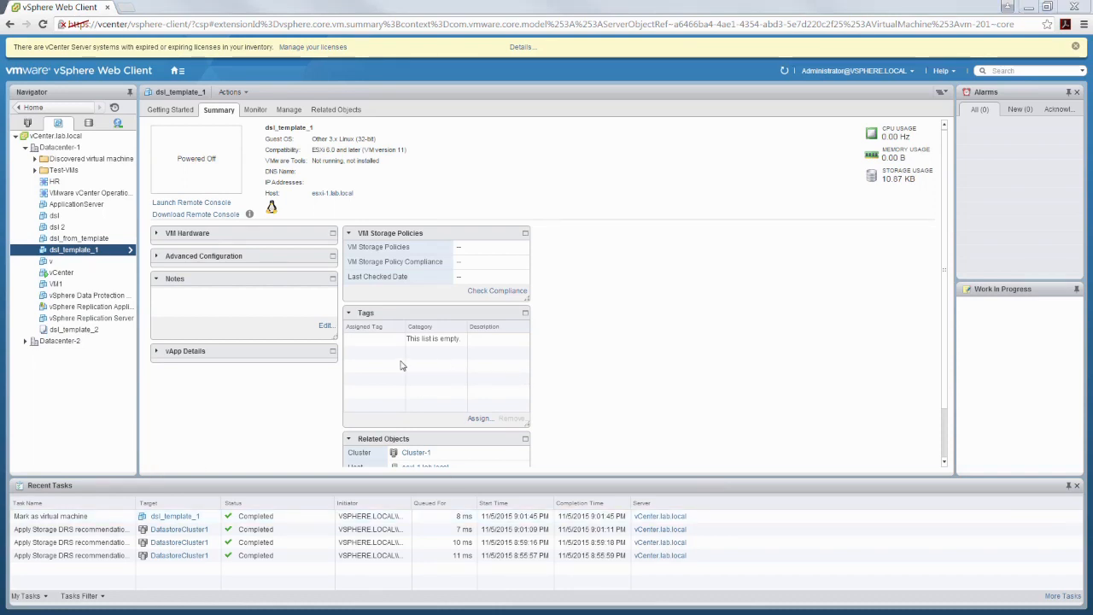
Convert the virtual machine dsl 2 to a template and display the template's hardware settings.
{"action": "right_click", "coordinate": [65, 228]}
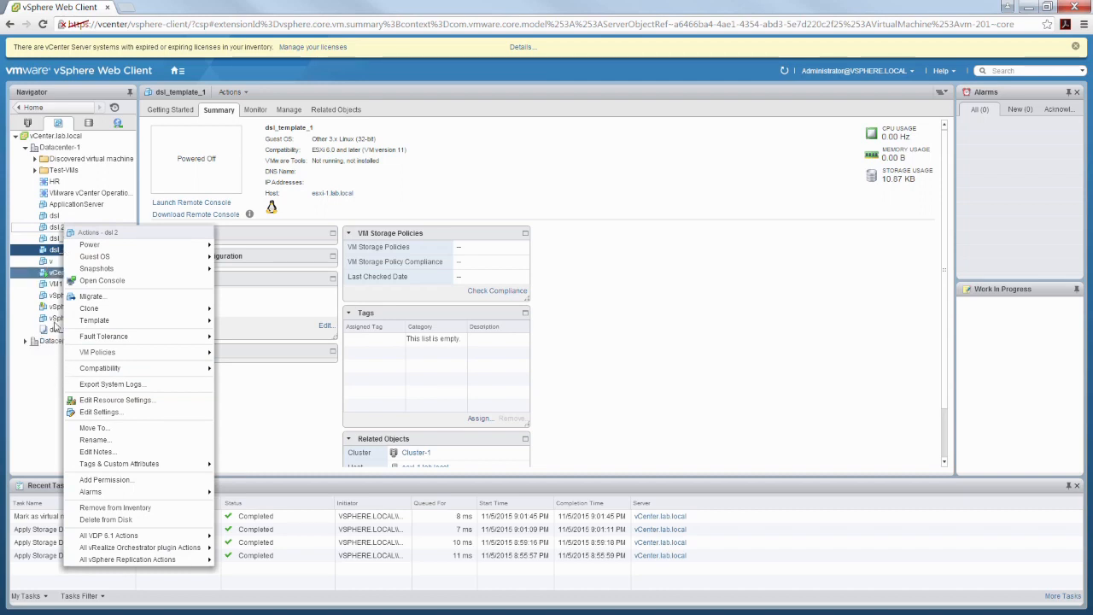
{"action": "left_click", "coordinate": [45, 389]}
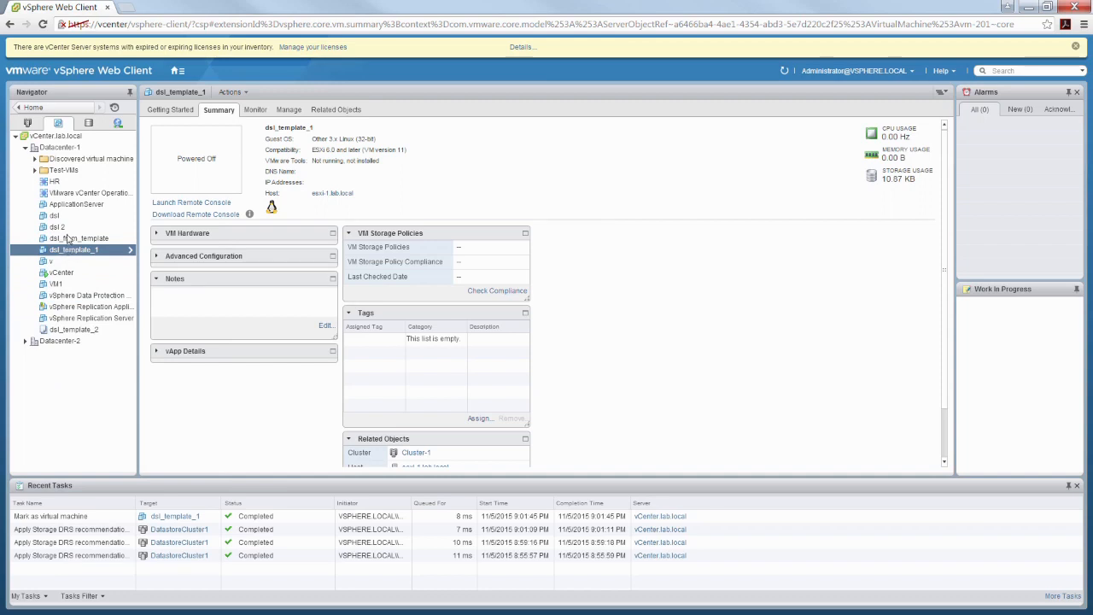
{"action": "right_click", "coordinate": [69, 230]}
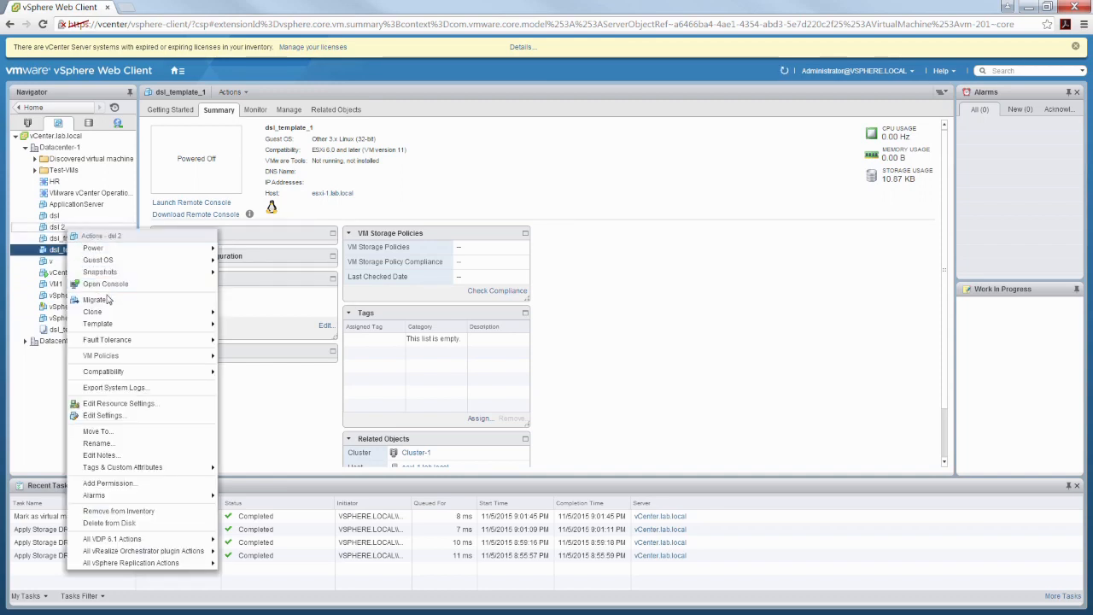
{"action": "mouse_move", "coordinate": [98, 314]}
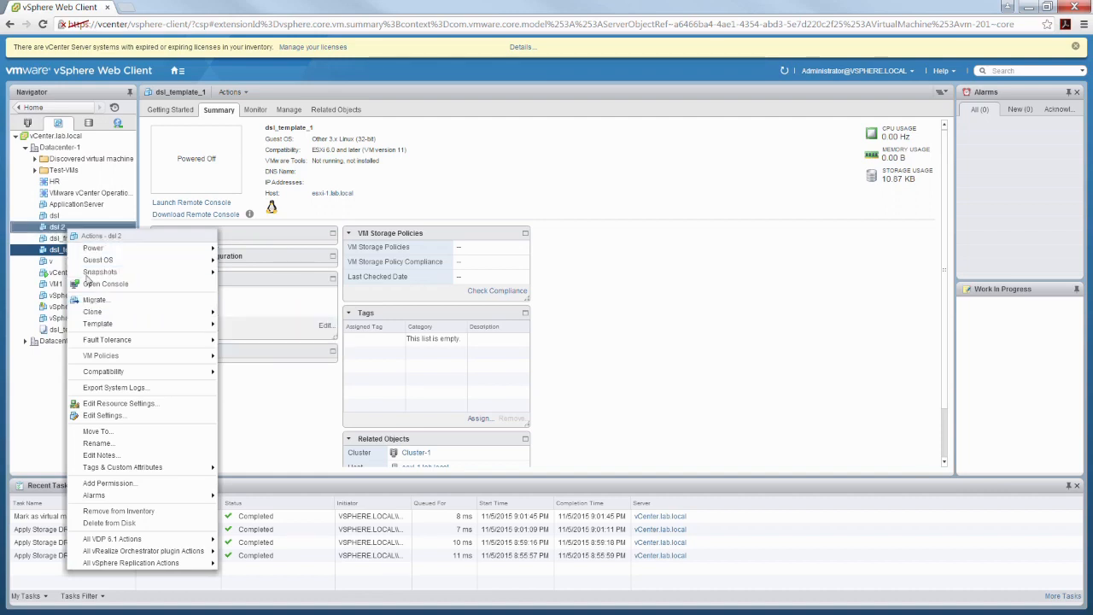
{"action": "mouse_move", "coordinate": [137, 328]}
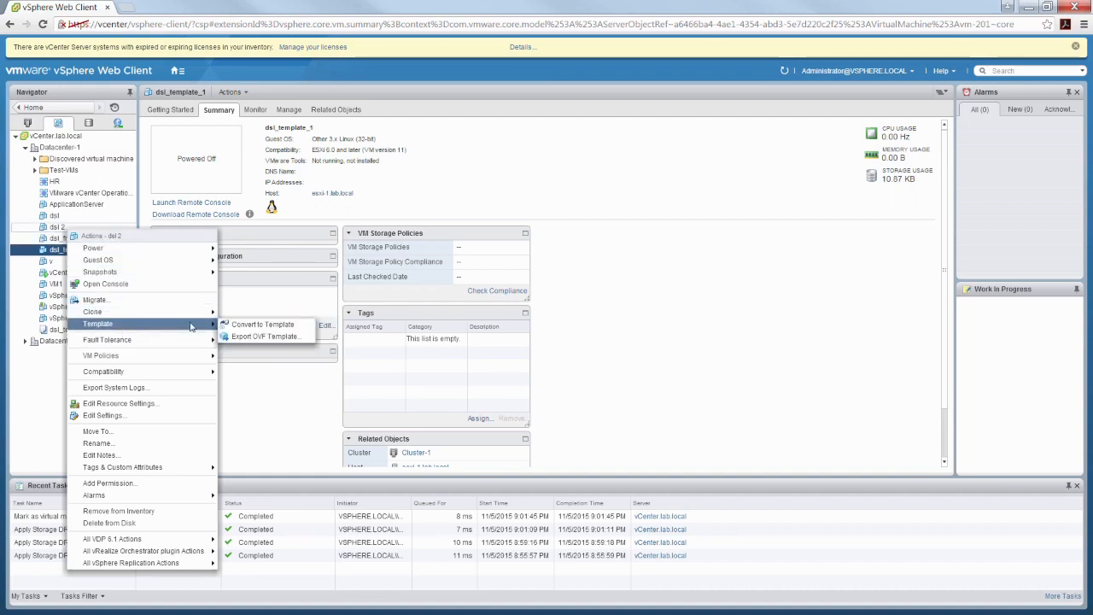
{"action": "left_click", "coordinate": [256, 327]}
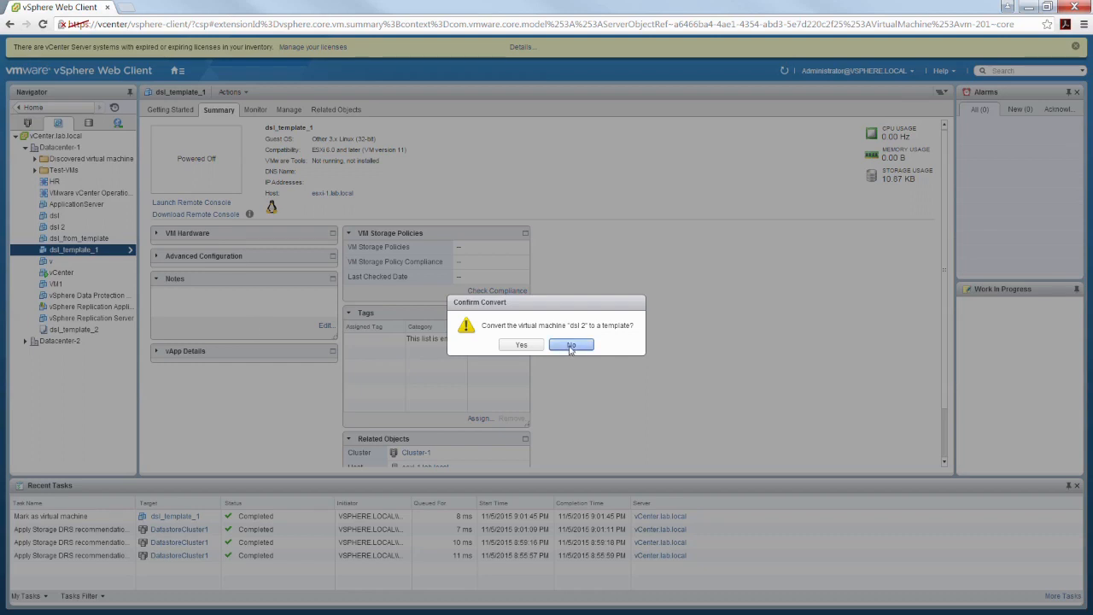
{"action": "left_click", "coordinate": [520, 345]}
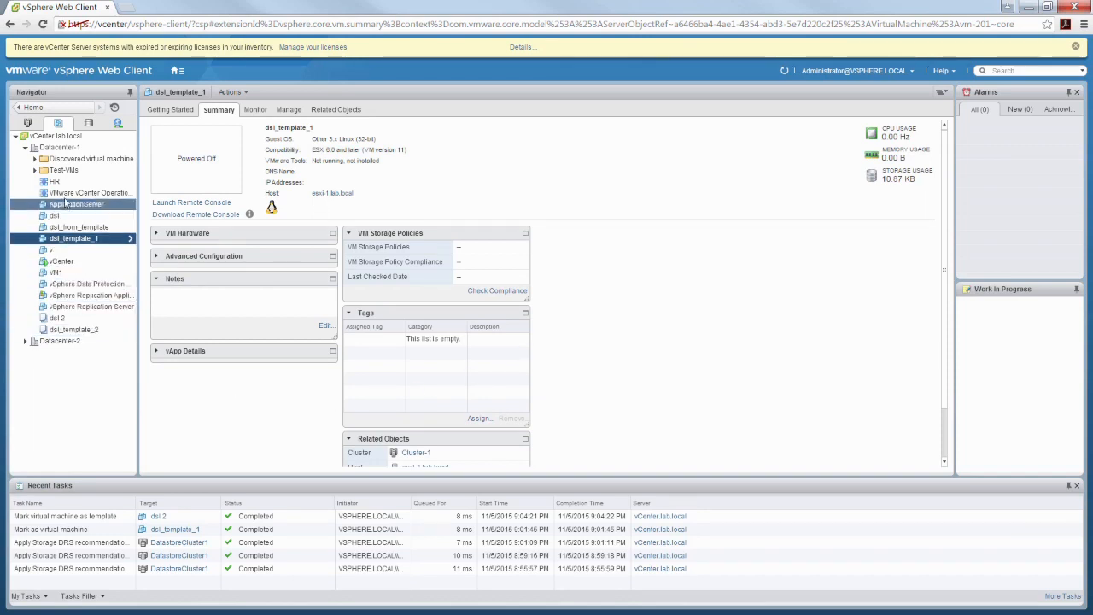
{"action": "left_click", "coordinate": [59, 319]}
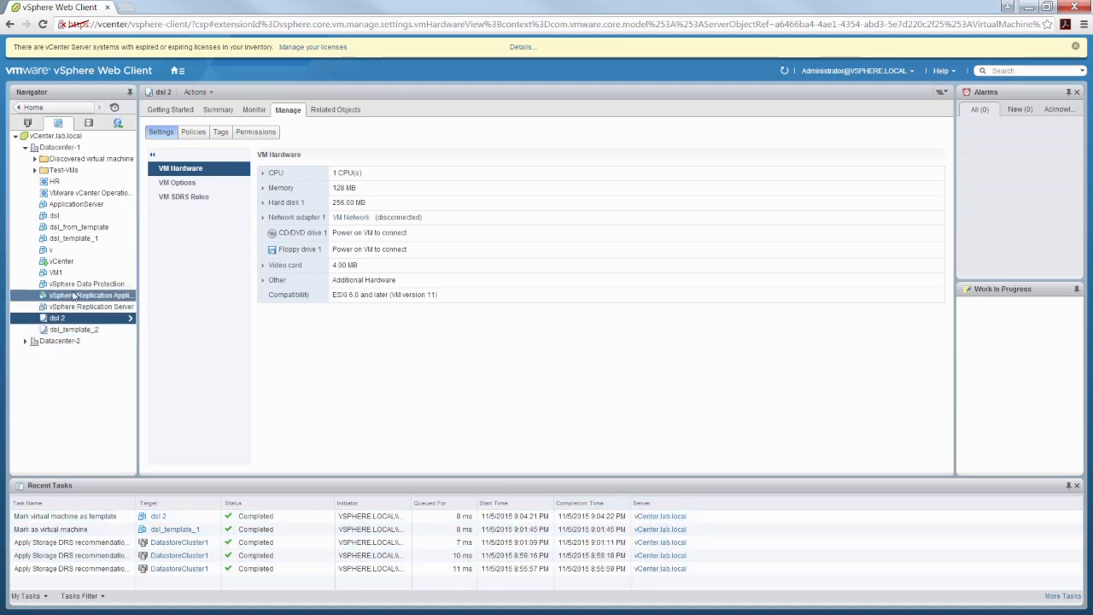
Start exporting the virtual machine dsl as an OVF template, keeping the name dsl and choosing the Single file (OVA) format.
{"action": "right_click", "coordinate": [61, 219]}
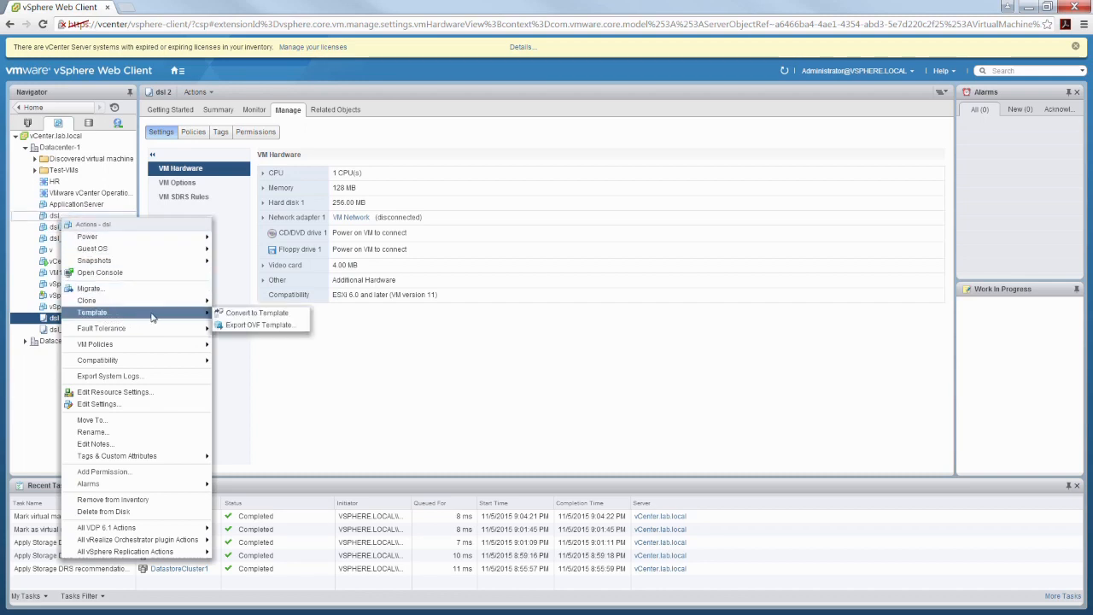
{"action": "mouse_move", "coordinate": [149, 306]}
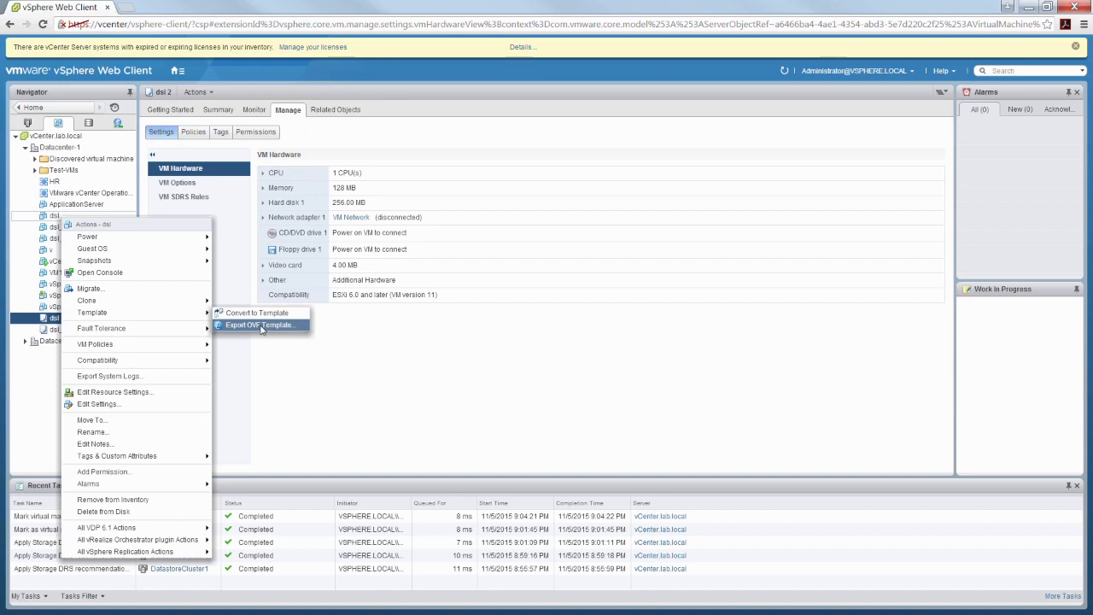
{"action": "left_click", "coordinate": [260, 326]}
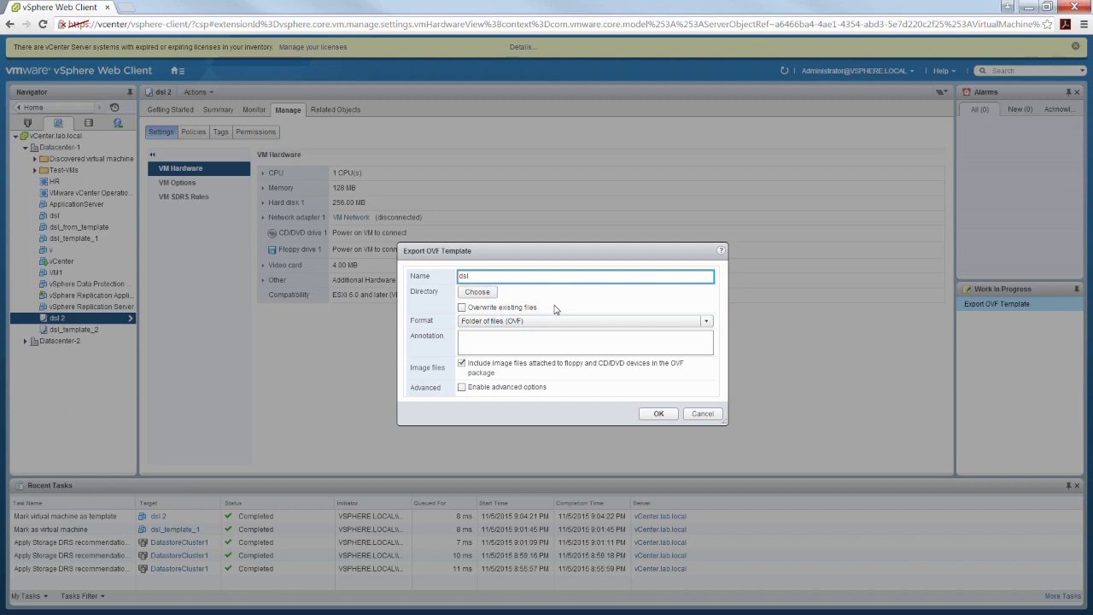
{"action": "left_click", "coordinate": [707, 322]}
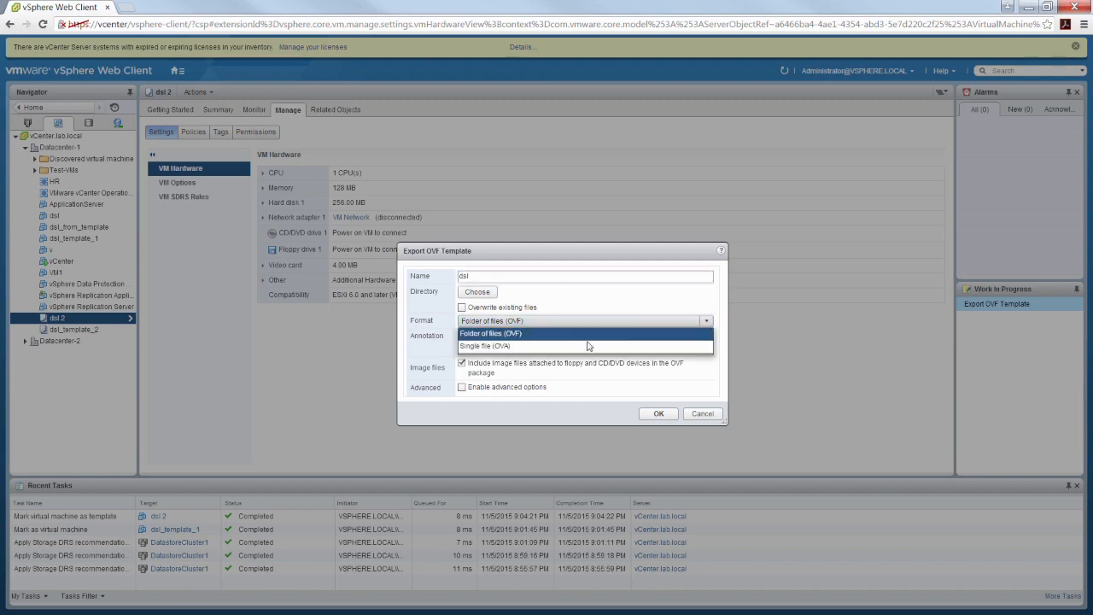
{"action": "left_click", "coordinate": [513, 346]}
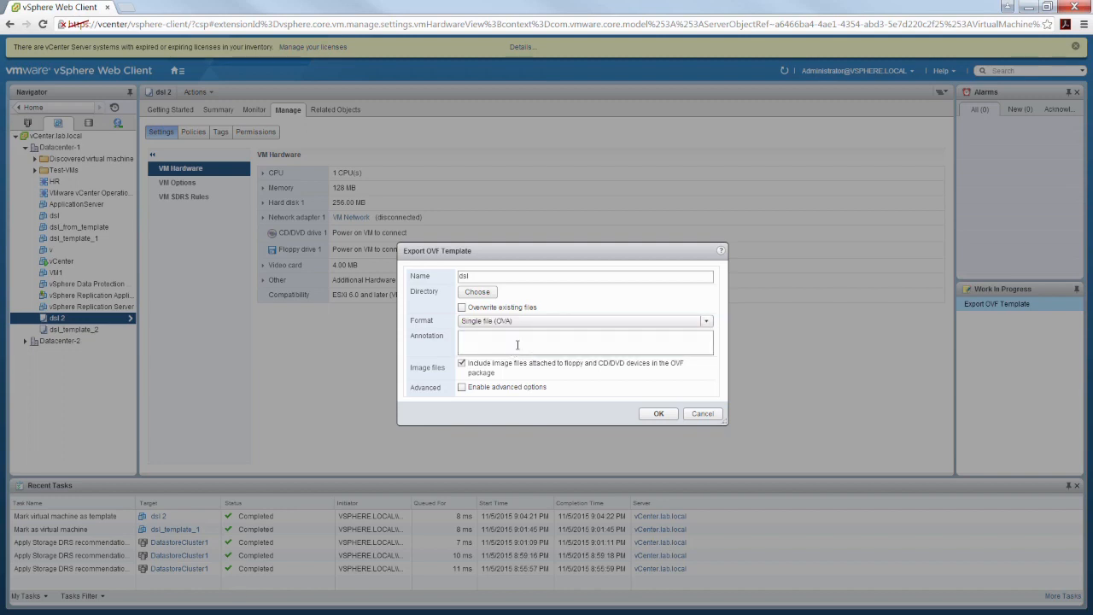
{"action": "left_click", "coordinate": [479, 278]}
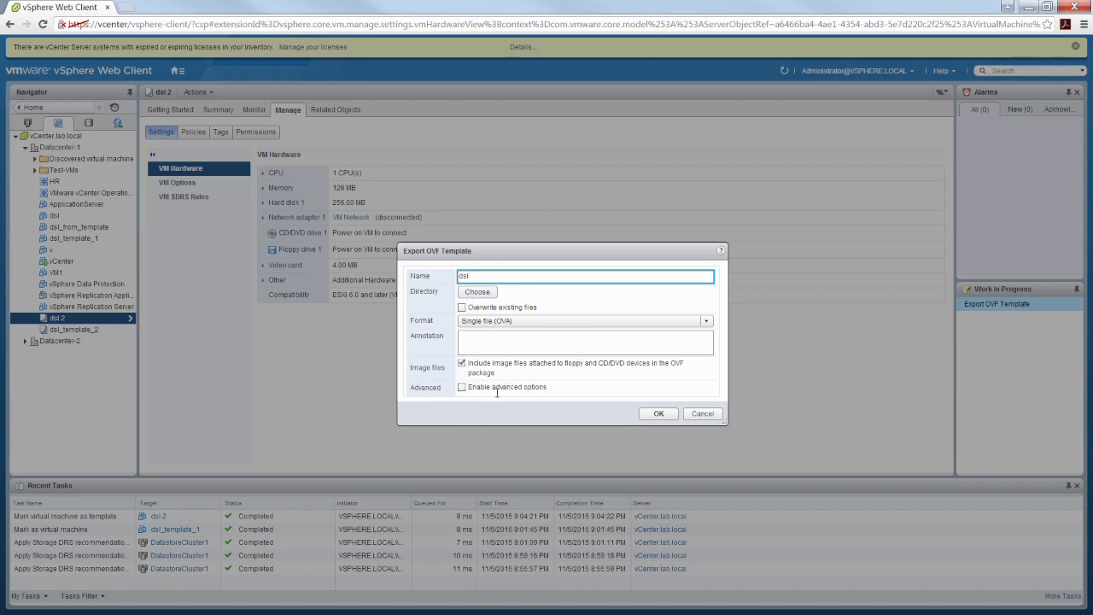
Set the Desktop folder as the export's target directory and try to run the export.
{"action": "left_click", "coordinate": [658, 415]}
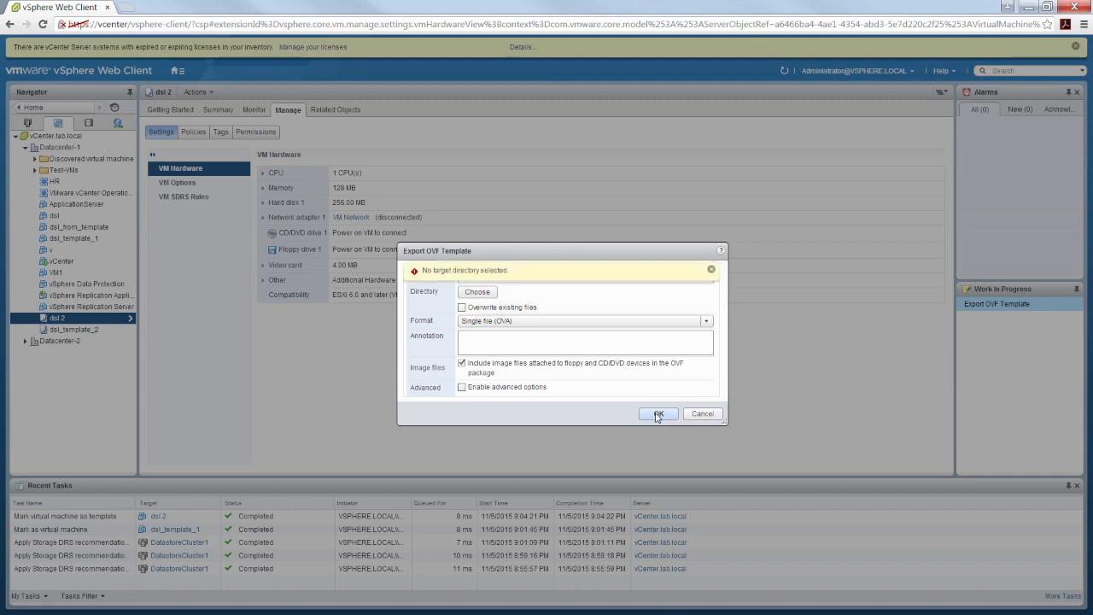
{"action": "left_click", "coordinate": [477, 292]}
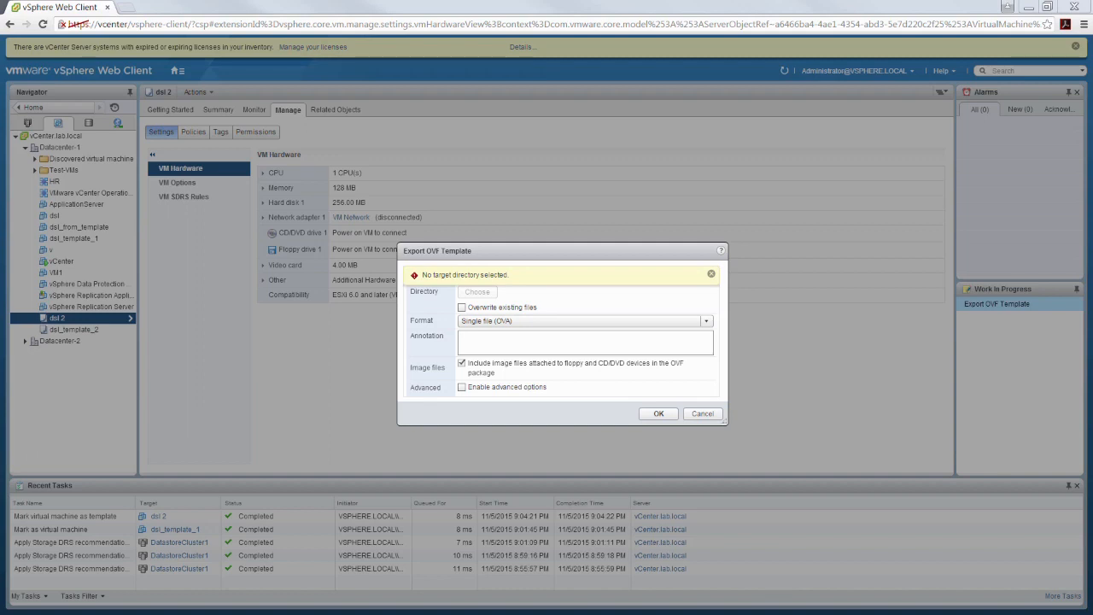
{"action": "left_click", "coordinate": [233, 403]}
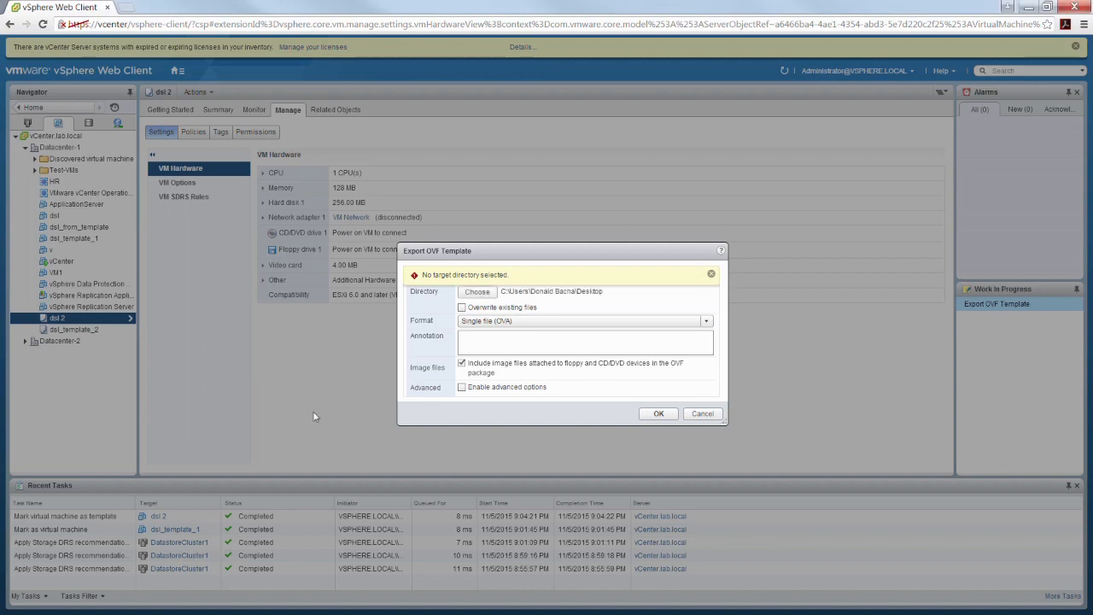
{"action": "left_click", "coordinate": [659, 413]}
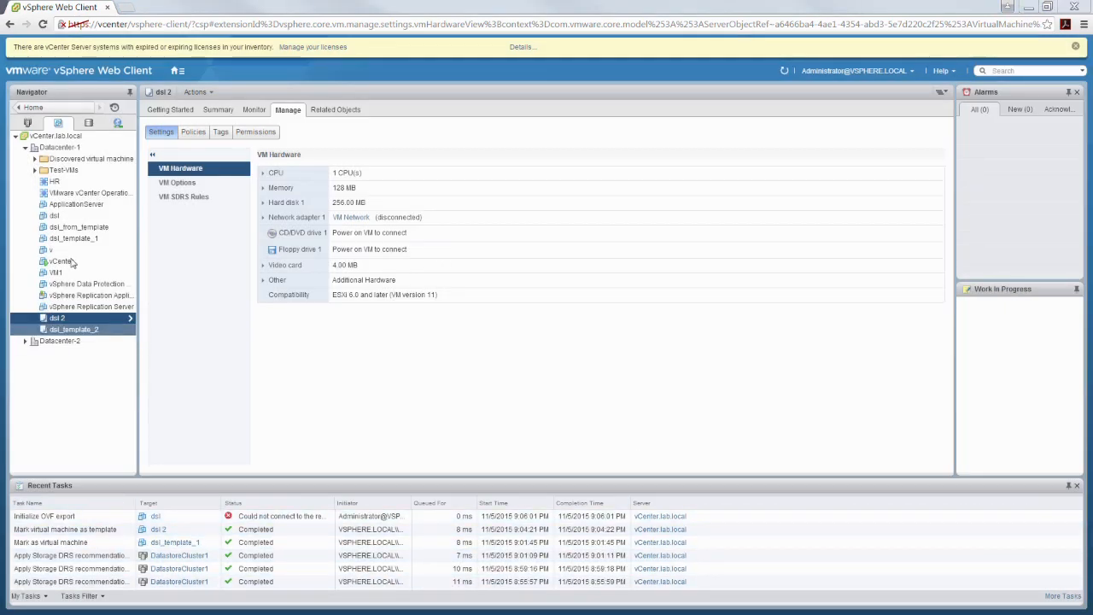
Try to export the virtual machine dsl again as a Single file (OVA) template named dsl into the Desktop folder.
{"action": "right_click", "coordinate": [63, 218]}
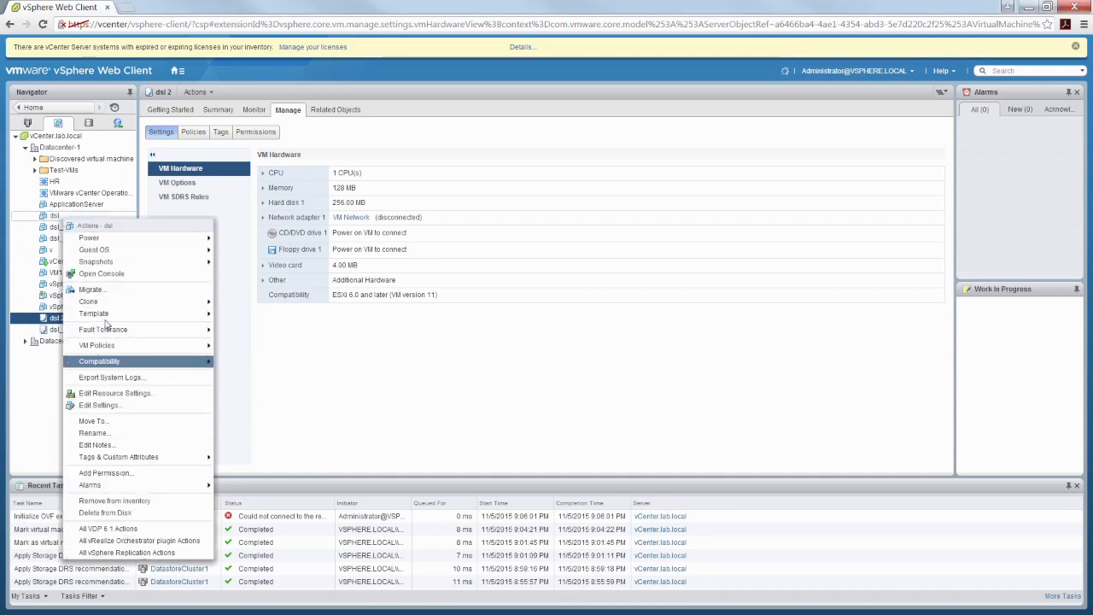
{"action": "mouse_move", "coordinate": [134, 315]}
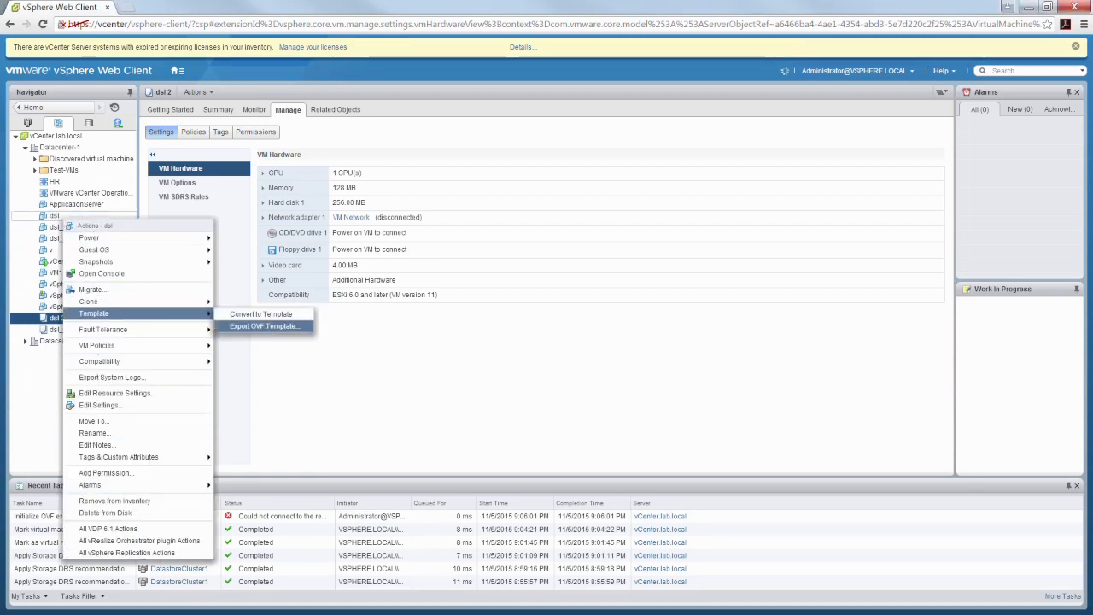
{"action": "left_click", "coordinate": [262, 327]}
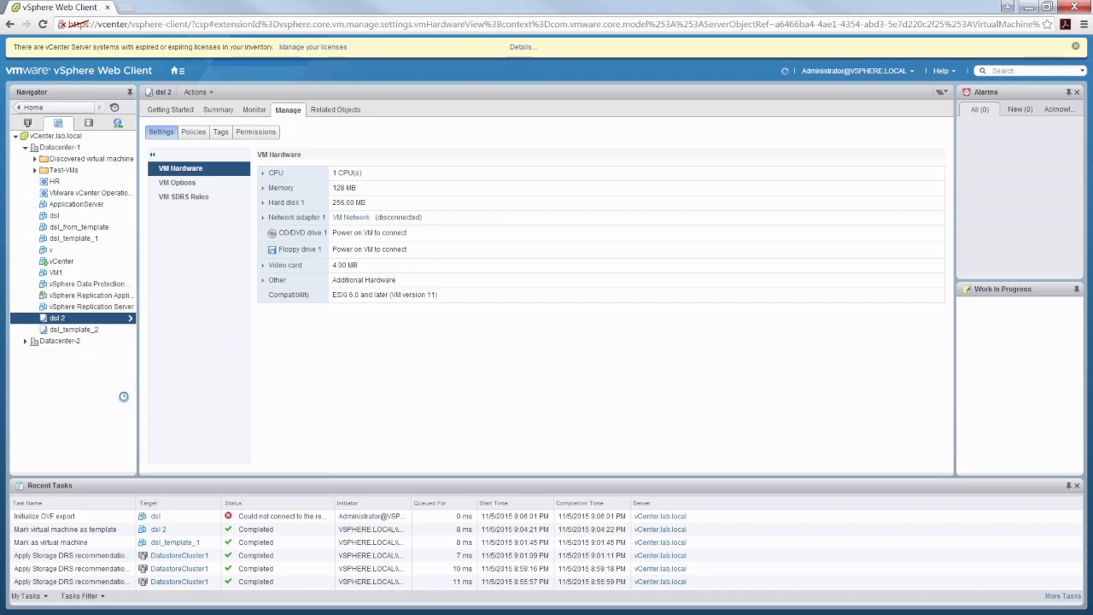
{"action": "right_click", "coordinate": [66, 216]}
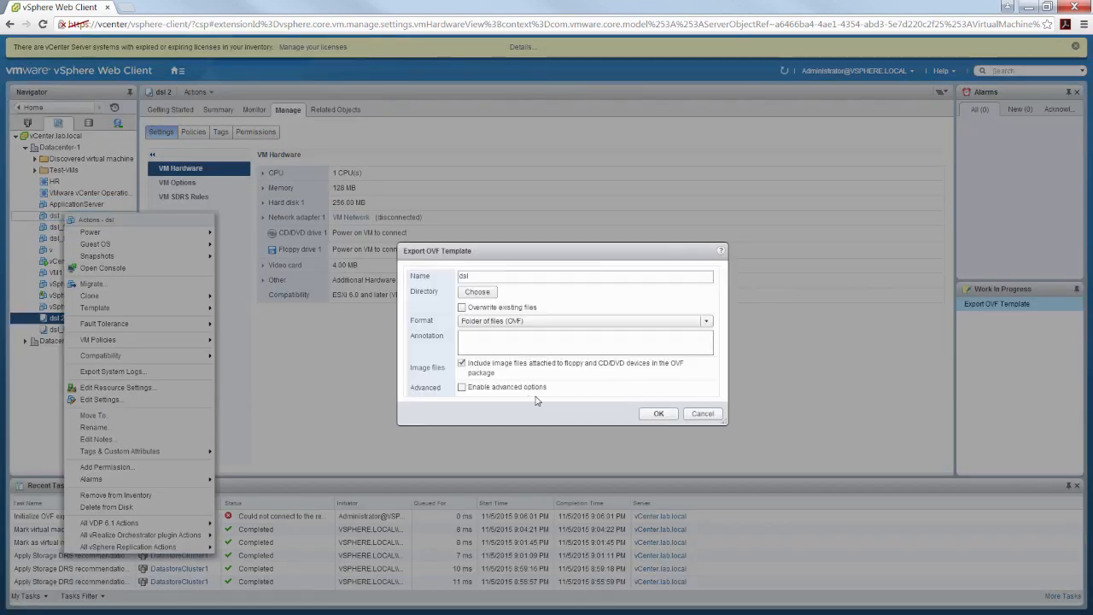
{"action": "left_click", "coordinate": [577, 309]}
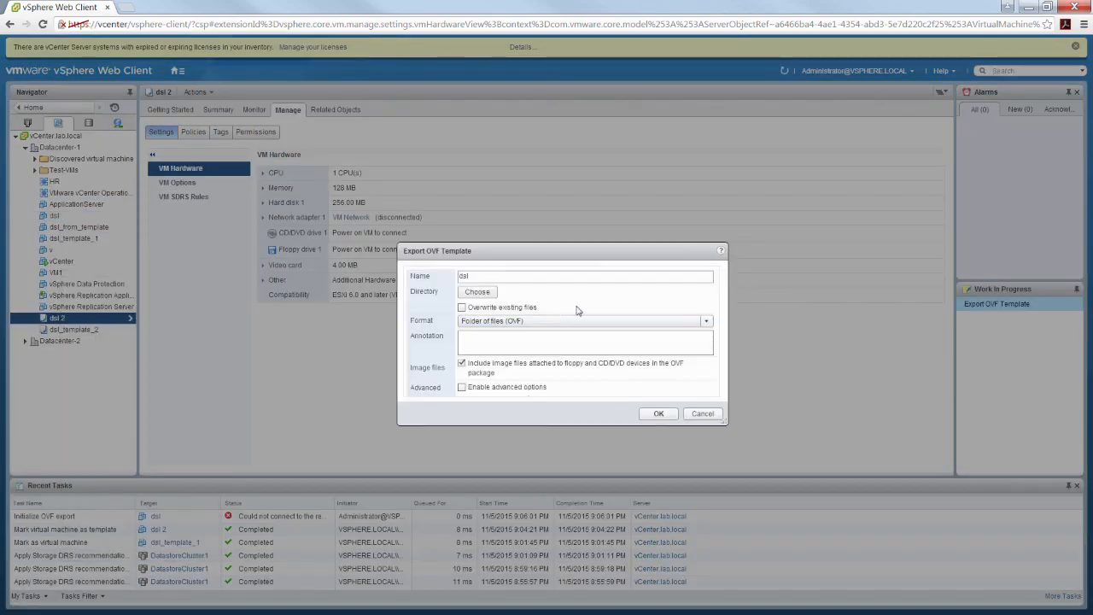
{"action": "left_click", "coordinate": [518, 322]}
{"action": "left_click", "coordinate": [496, 346]}
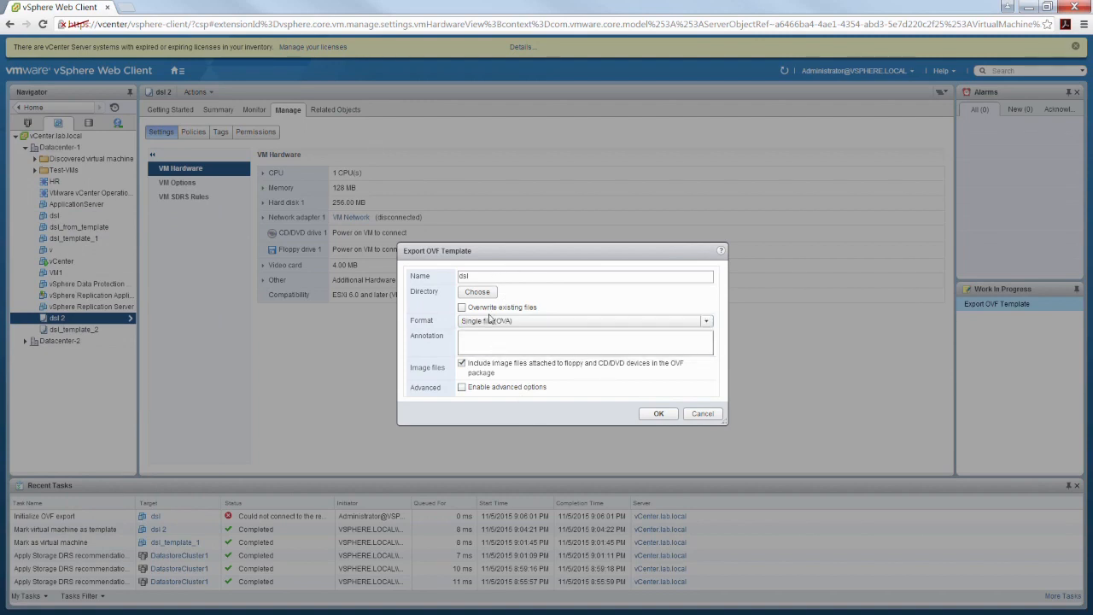
{"action": "left_click", "coordinate": [479, 292]}
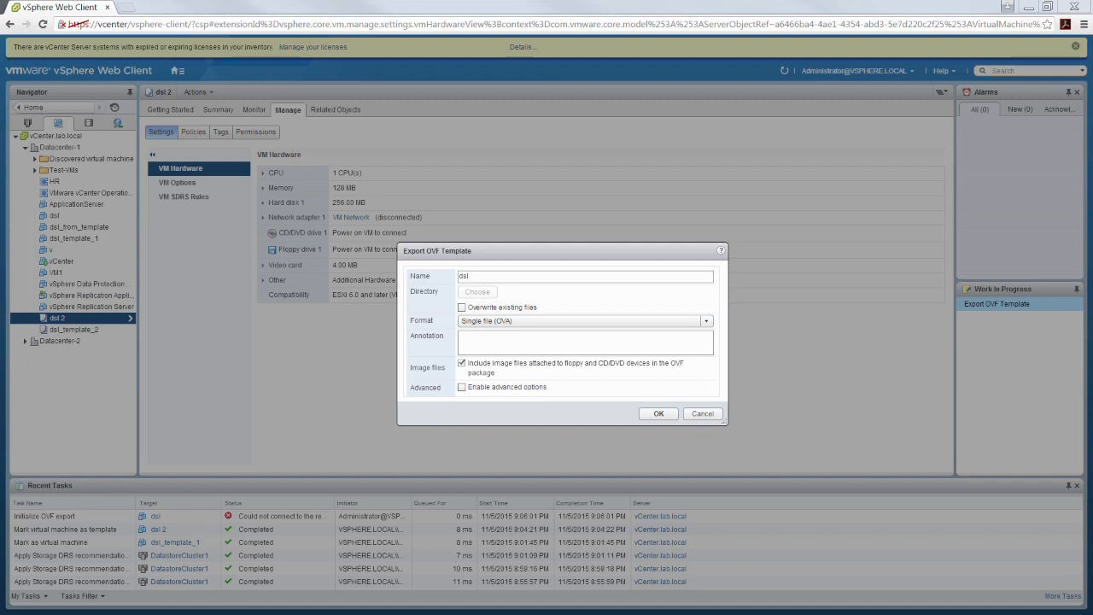
{"action": "left_click", "coordinate": [205, 302]}
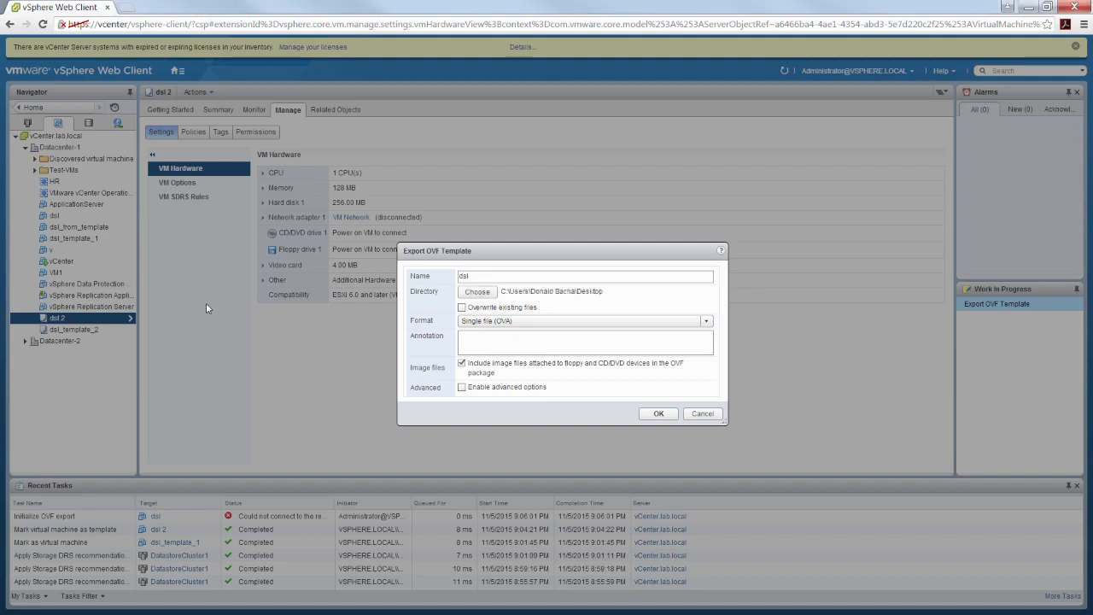
{"action": "left_click", "coordinate": [658, 413]}
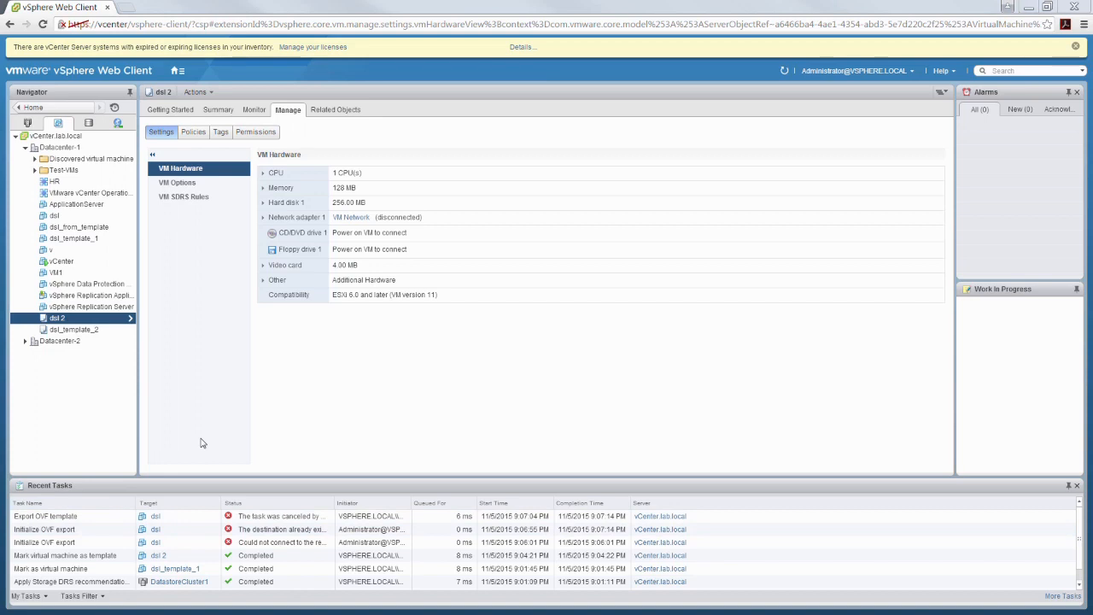
Export the virtual machine dsl in the Single file (OVA) format to a chosen directory, keeping the name dsl.
{"action": "right_click", "coordinate": [71, 217]}
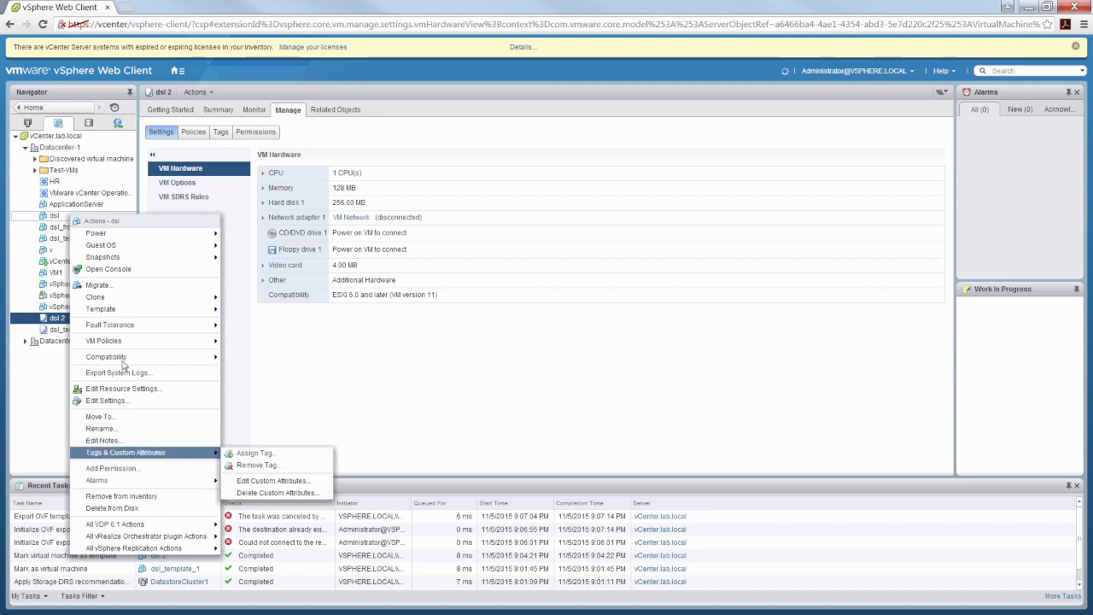
{"action": "mouse_move", "coordinate": [127, 310]}
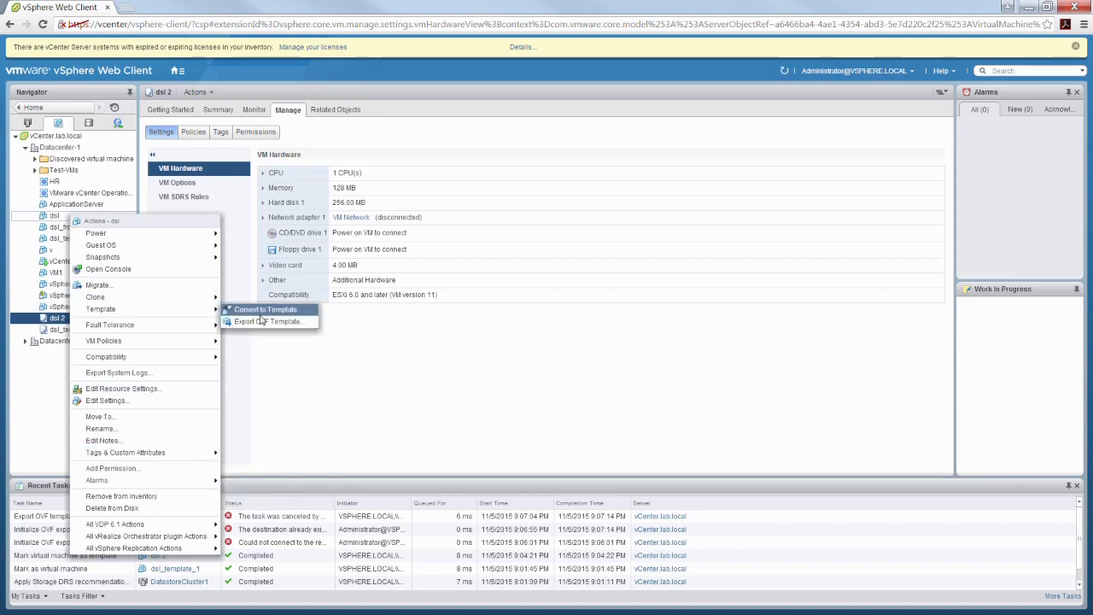
{"action": "left_click", "coordinate": [266, 321]}
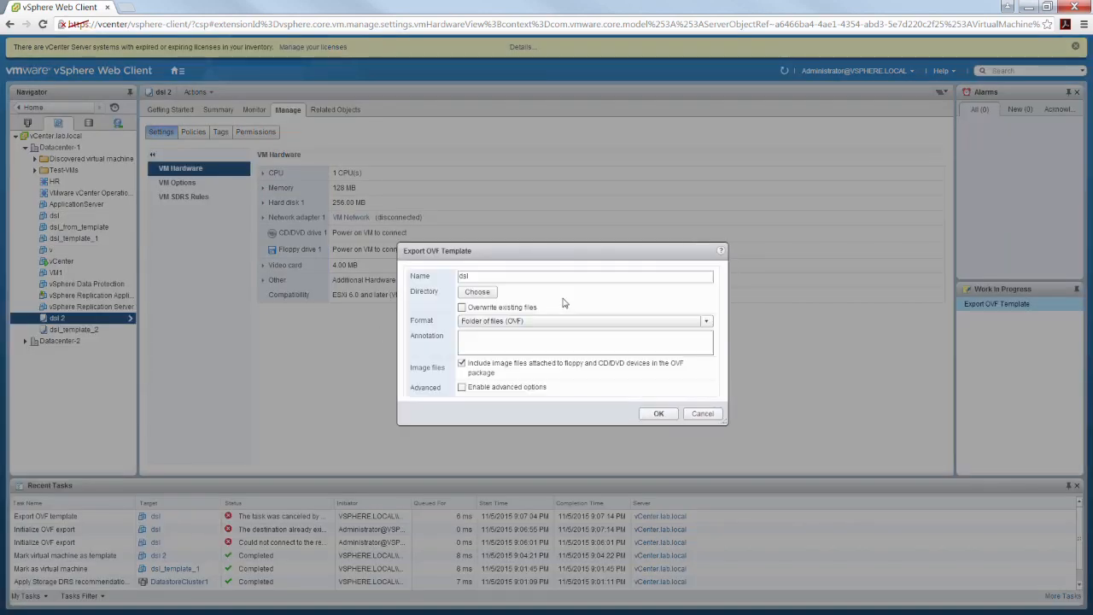
{"action": "left_click", "coordinate": [522, 325]}
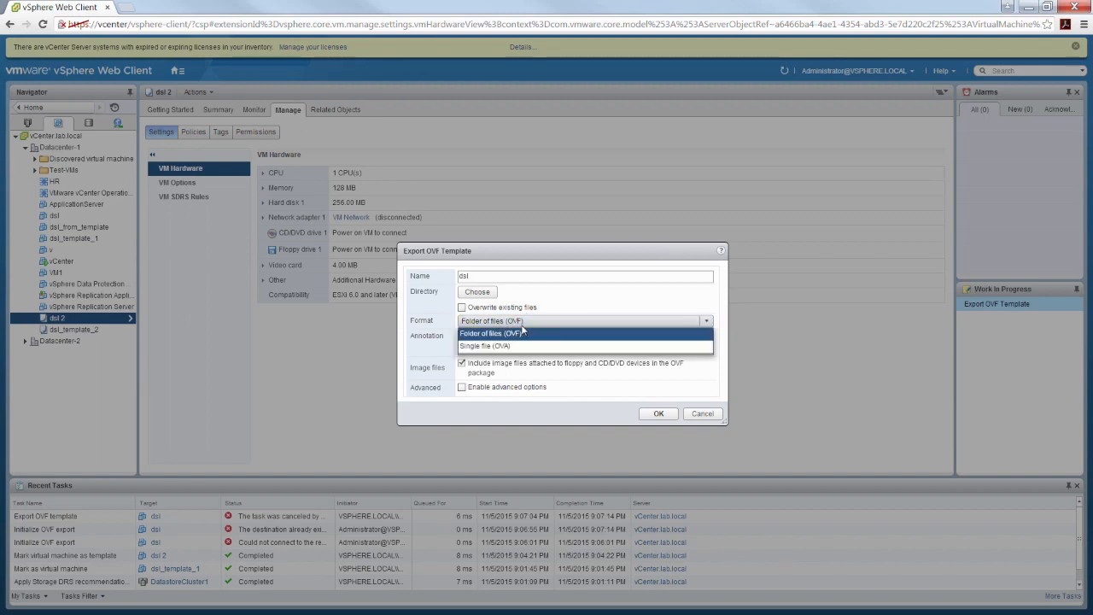
{"action": "left_click", "coordinate": [506, 348]}
{"action": "left_click", "coordinate": [477, 292]}
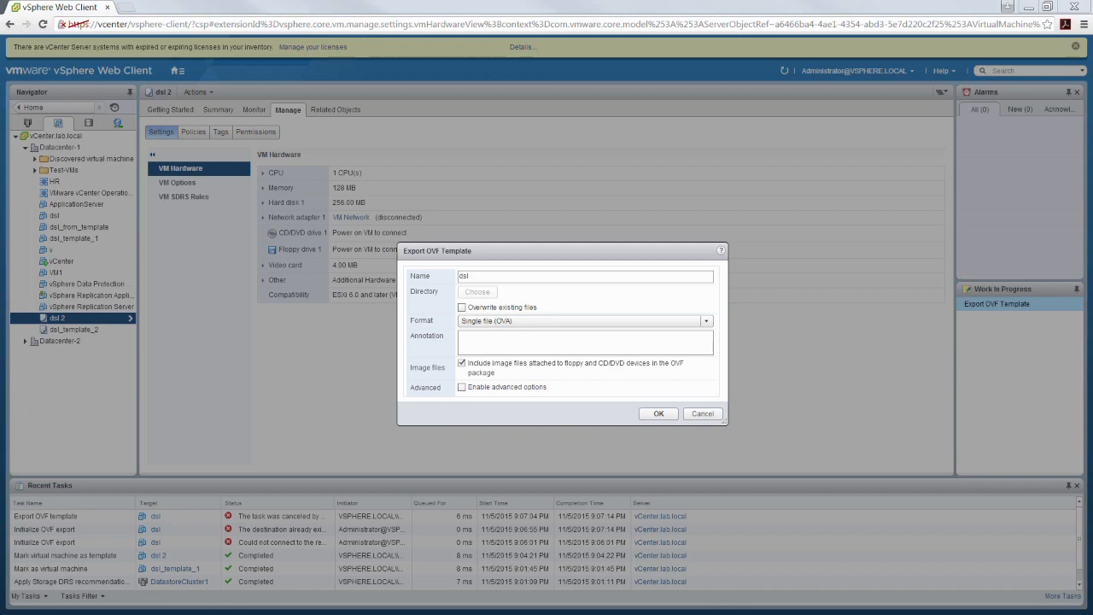
{"action": "left_click", "coordinate": [658, 413]}
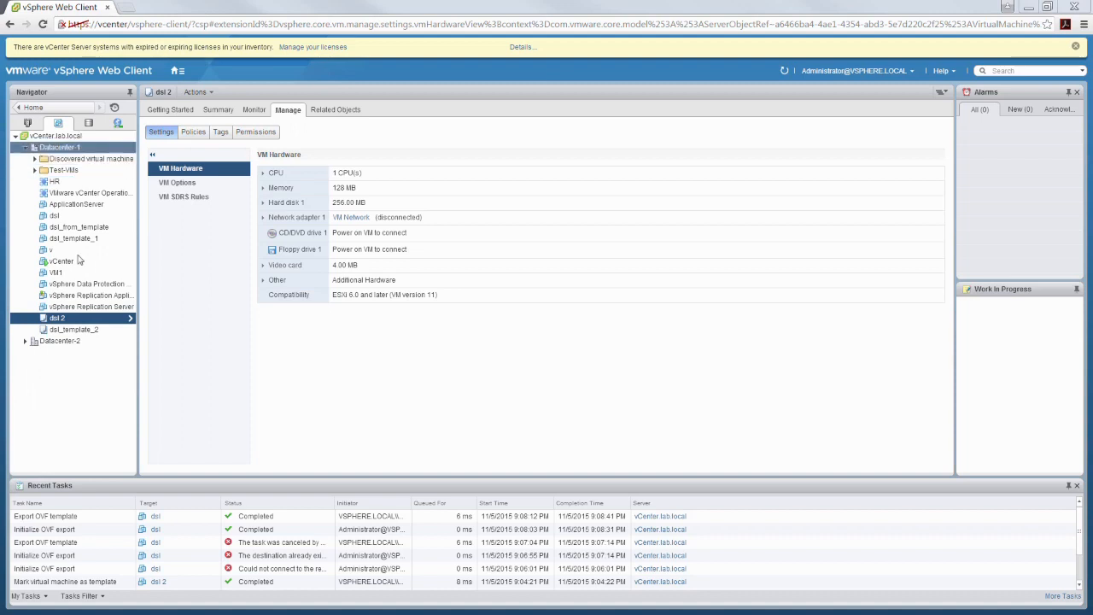
Start deploying an OVF template in the Test-VMs folder, using the local file dsl.ova on the Desktop as the source.
{"action": "right_click", "coordinate": [62, 175]}
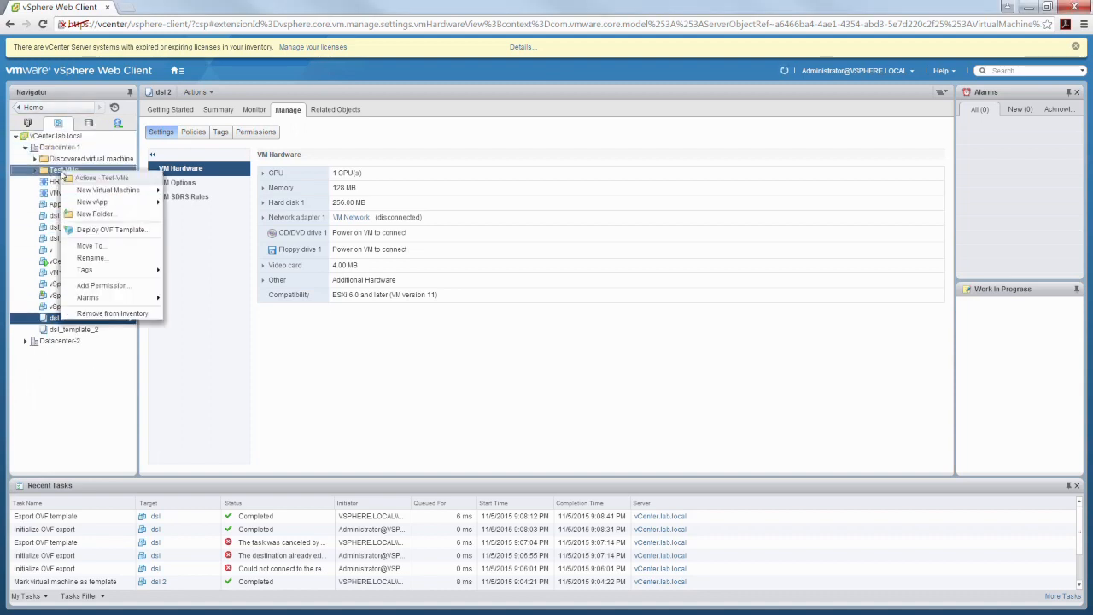
{"action": "left_click", "coordinate": [96, 231]}
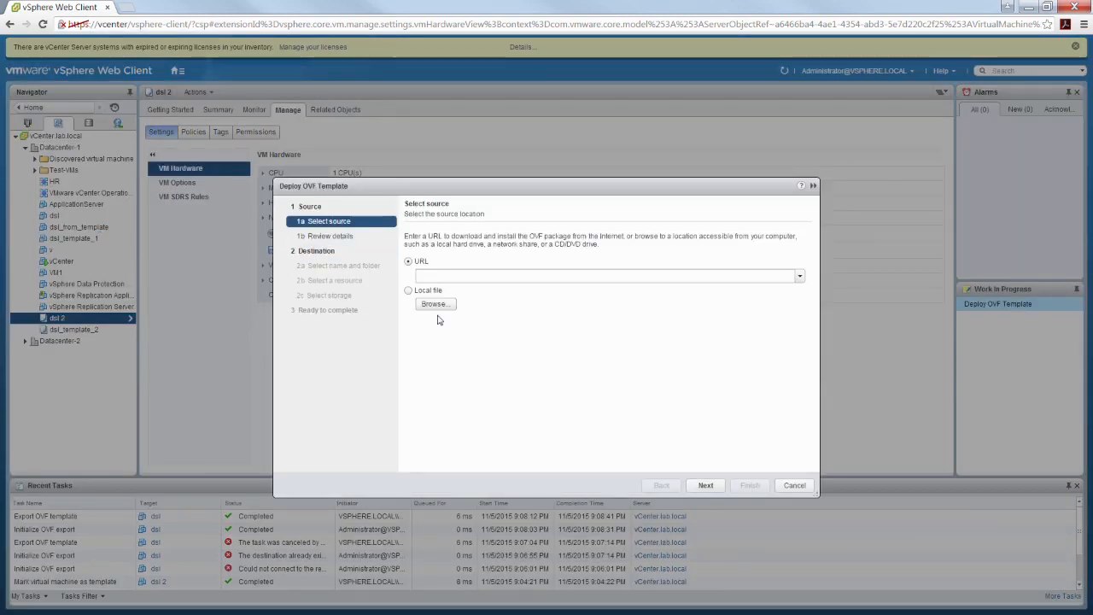
{"action": "left_click", "coordinate": [800, 277]}
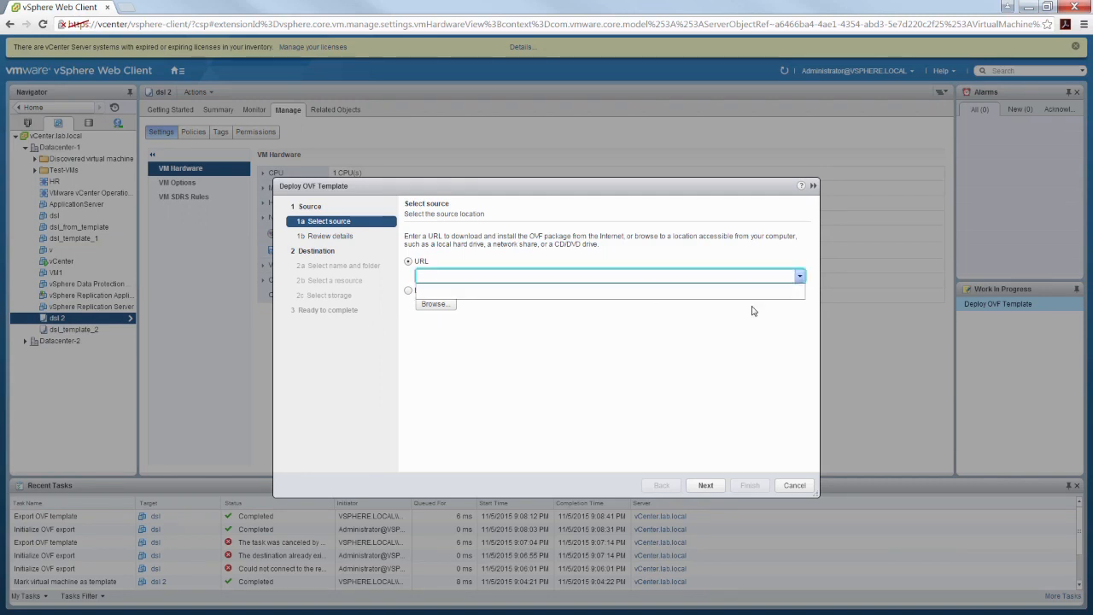
{"action": "left_click", "coordinate": [445, 305]}
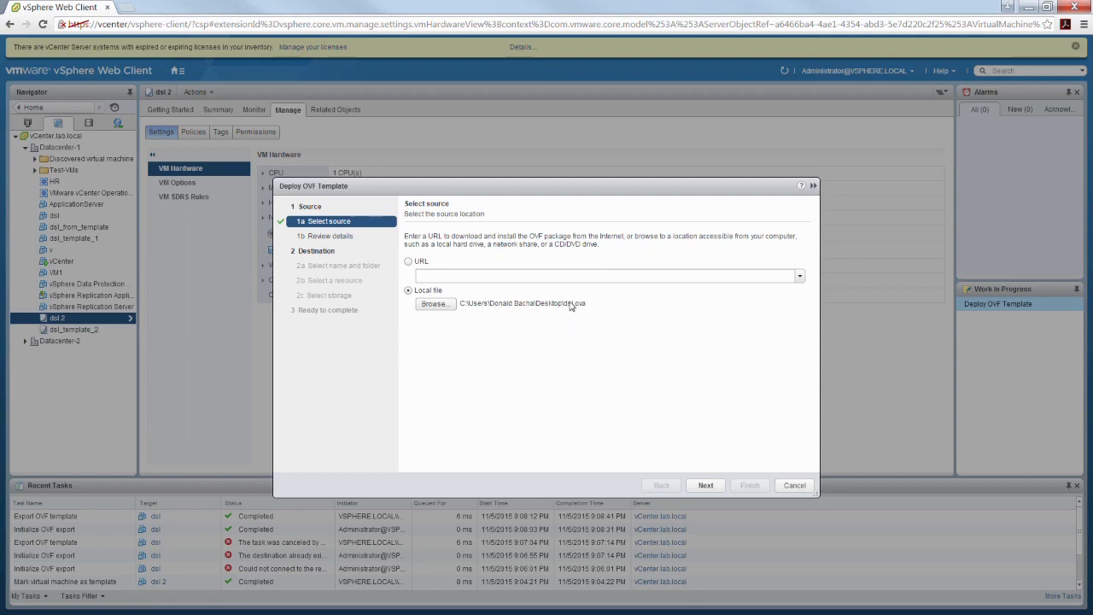
{"action": "left_click", "coordinate": [705, 485]}
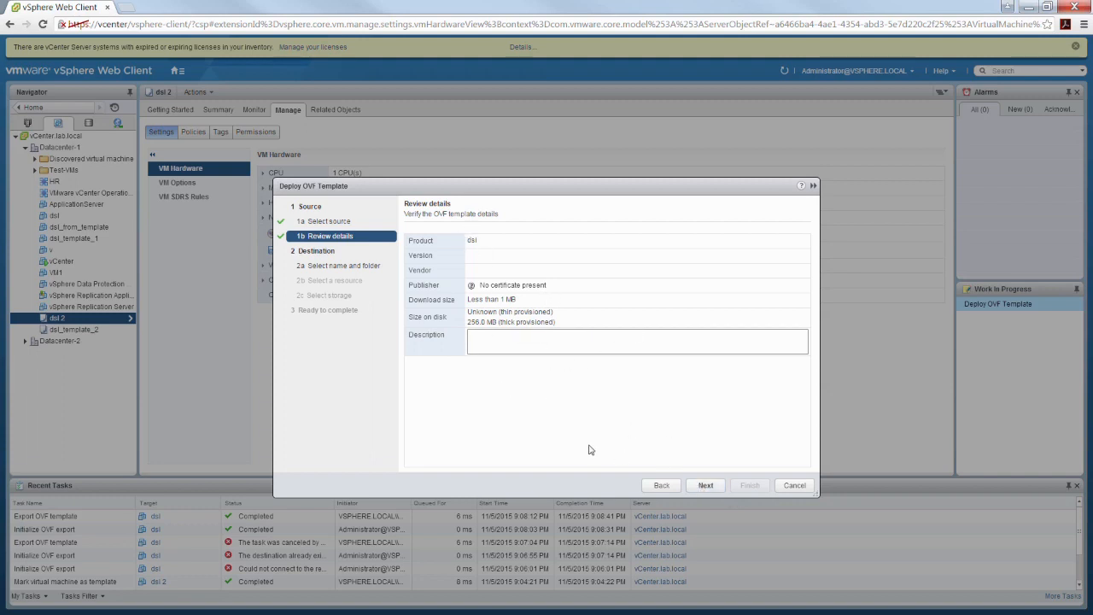
Keep the name dsl and the Test-VMs folder, and select the host esxi-1.lab.local in Cluster-1 to run the deployed template.
{"action": "left_click", "coordinate": [705, 485]}
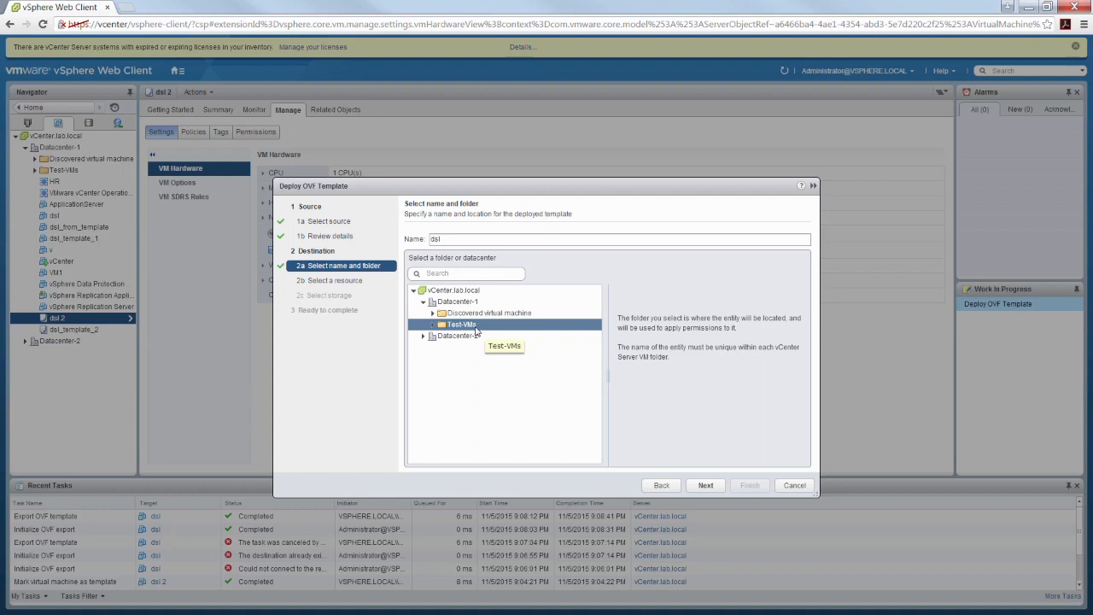
{"action": "left_click", "coordinate": [716, 488]}
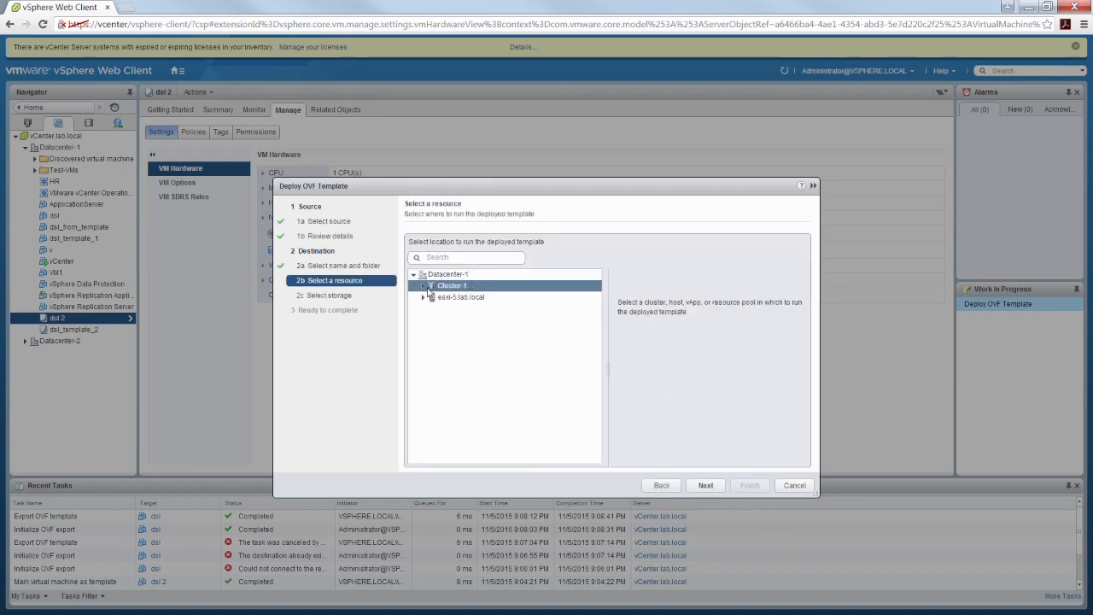
{"action": "left_click", "coordinate": [424, 285]}
{"action": "left_click", "coordinate": [474, 298]}
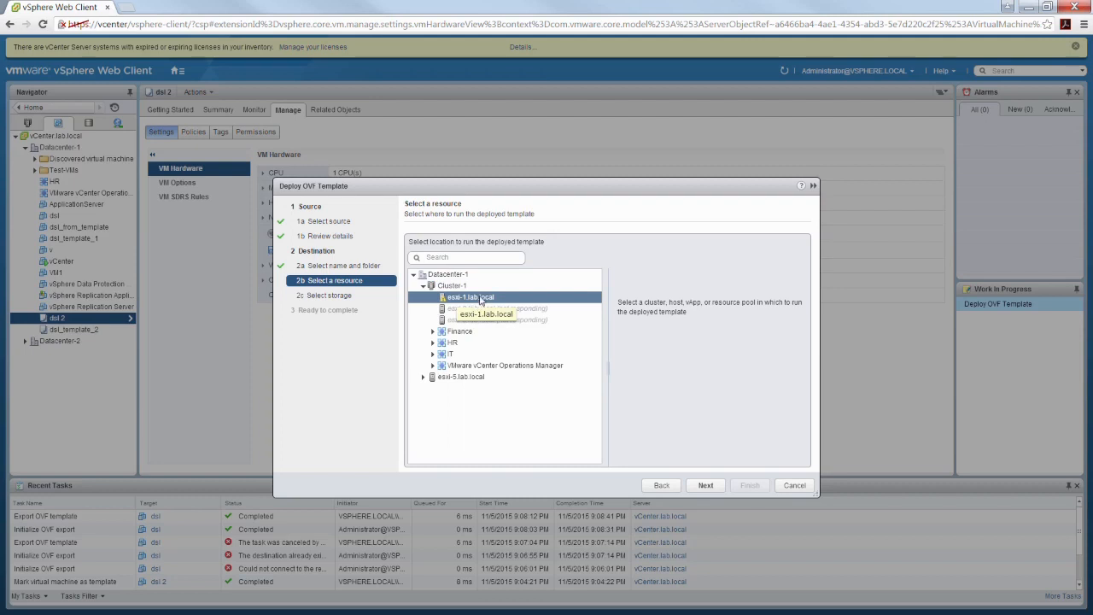
{"action": "left_click", "coordinate": [705, 486]}
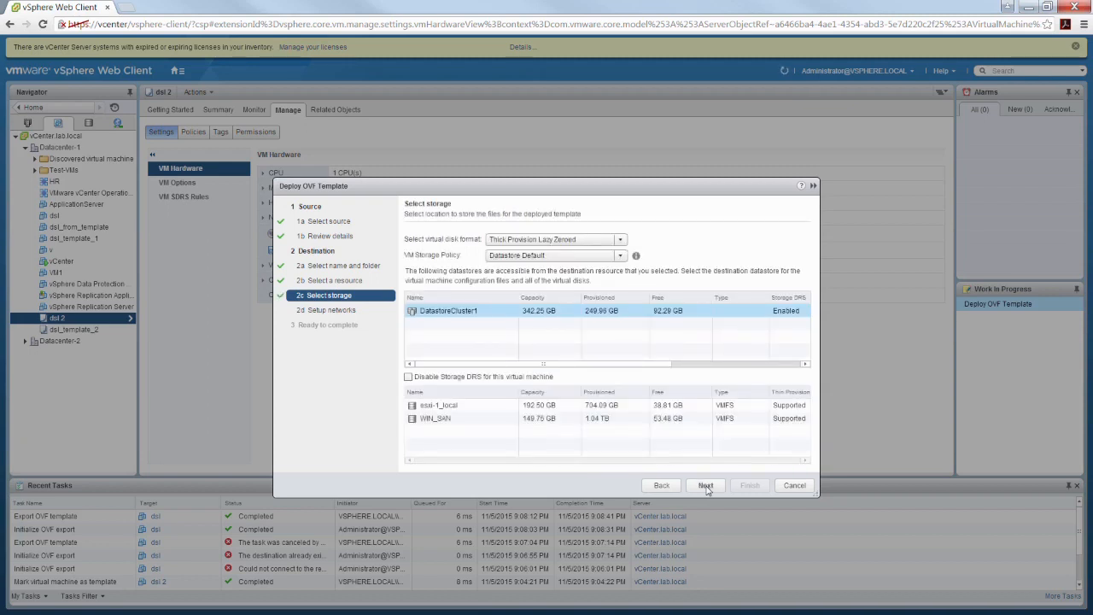
Set the virtual disk format to Thin Provision and store the deployed template on DatastoreCluster1.
{"action": "left_click", "coordinate": [621, 240]}
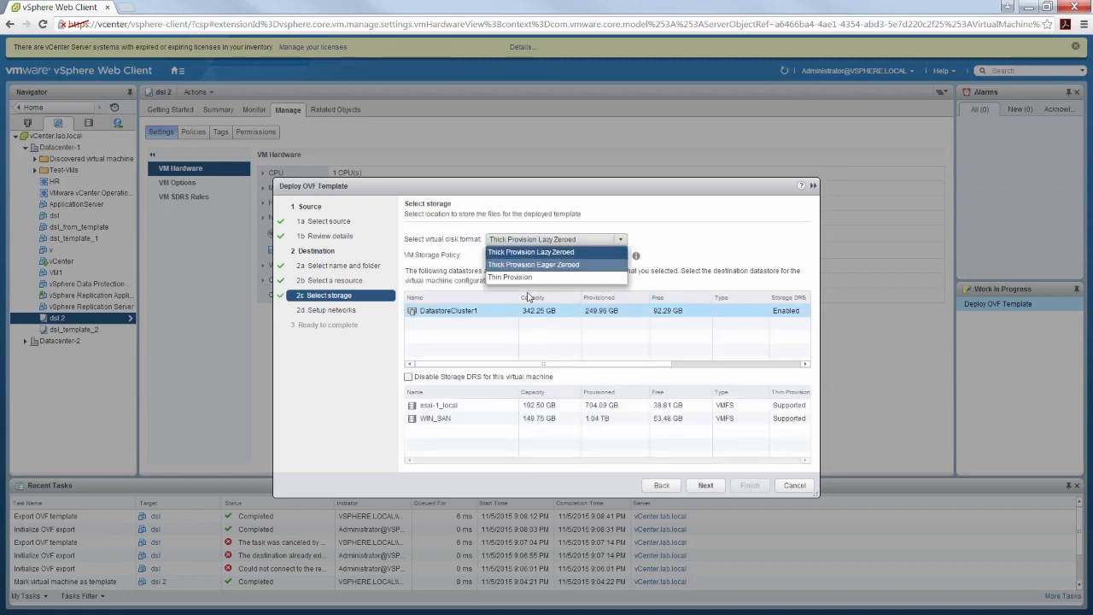
{"action": "left_click", "coordinate": [526, 278]}
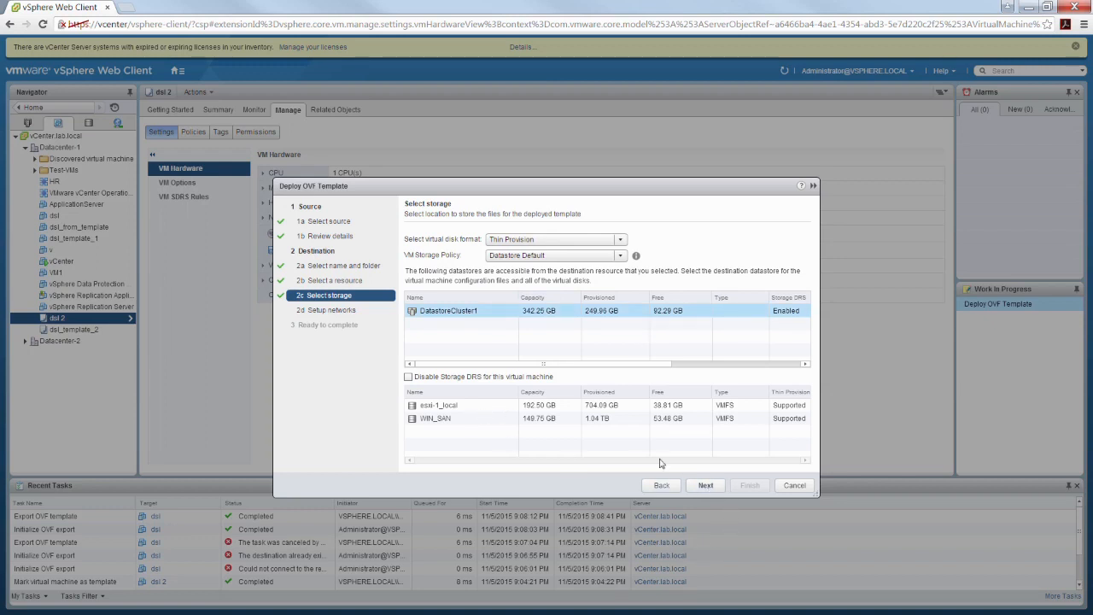
{"action": "left_click", "coordinate": [706, 485]}
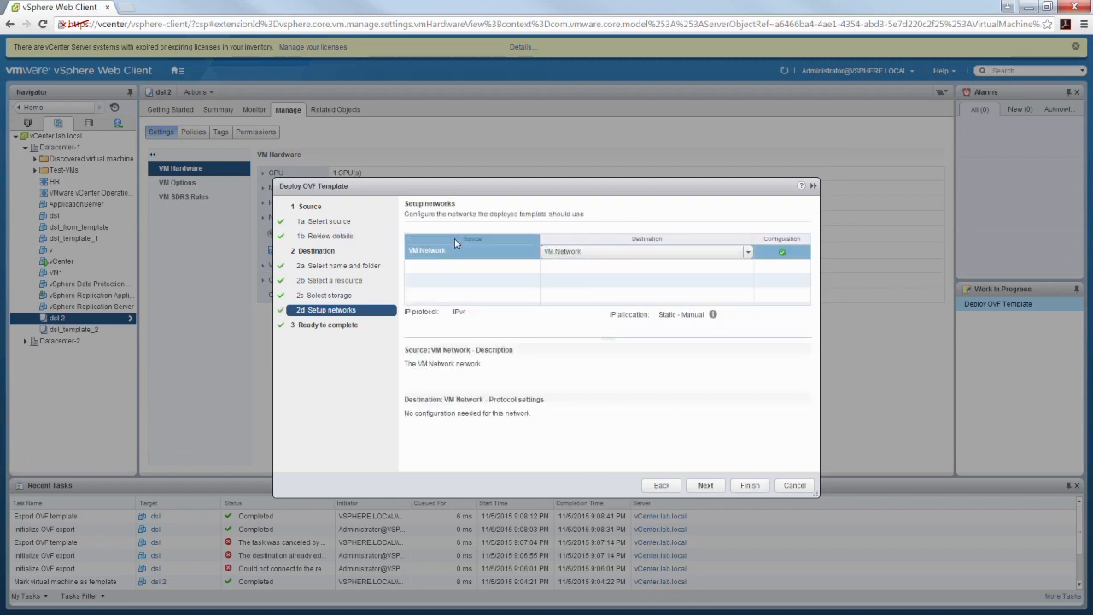
Keep VM Network as the destination network and try to run the deployment.
{"action": "left_click", "coordinate": [748, 253]}
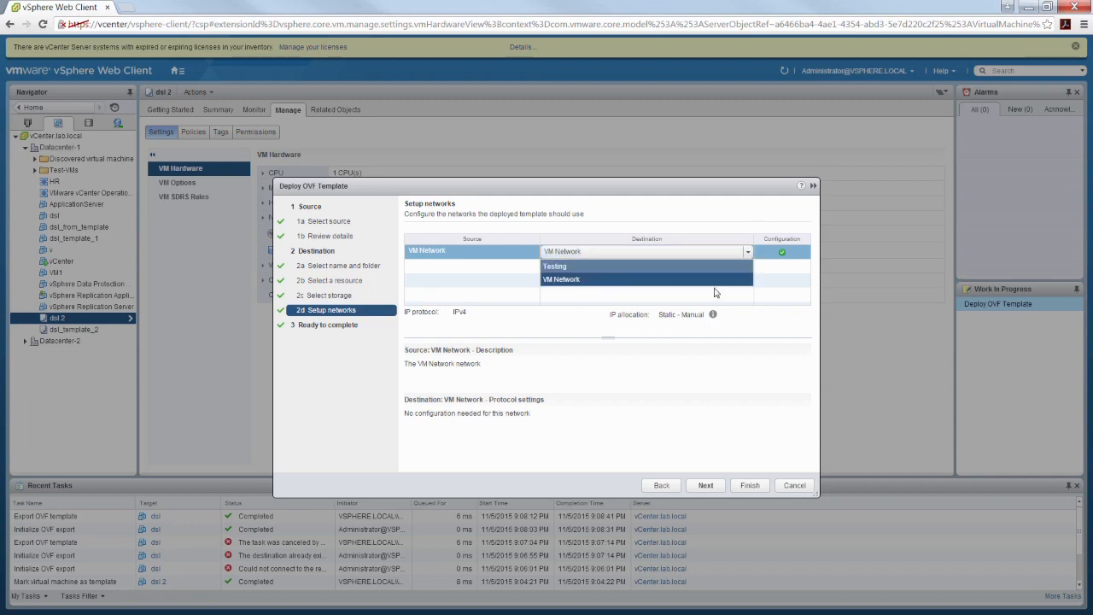
{"action": "left_click", "coordinate": [481, 273]}
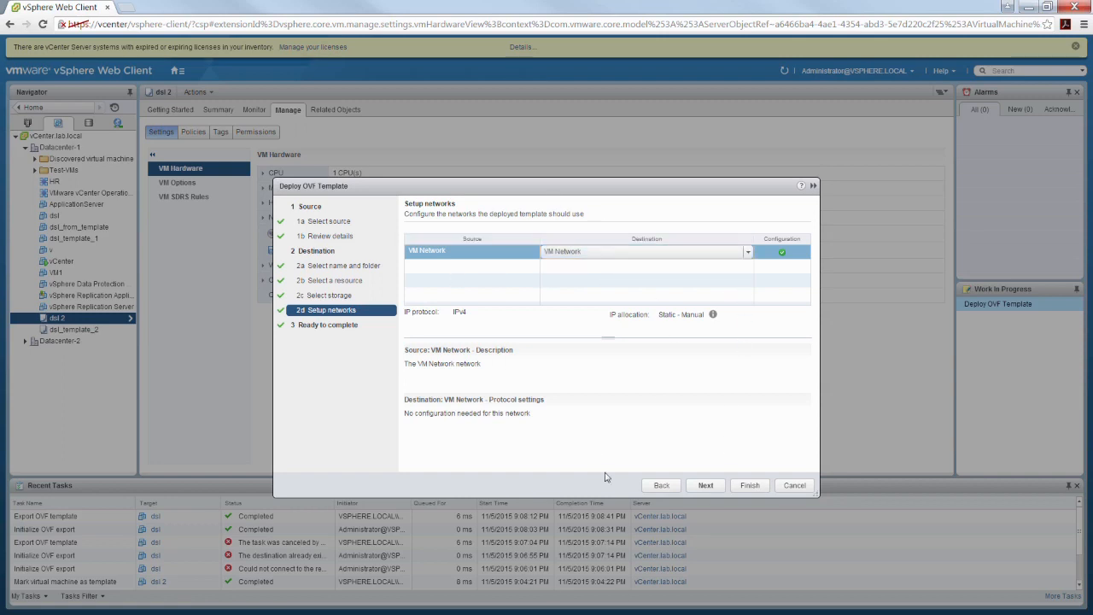
{"action": "left_click", "coordinate": [748, 486]}
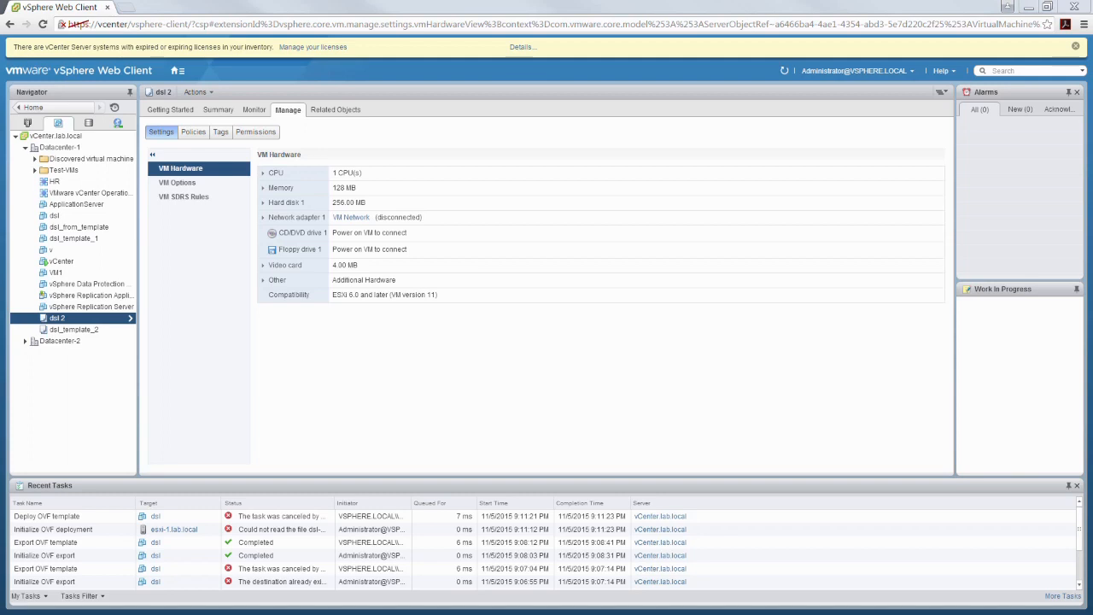
Start another OVF template deployment from the Test-VMs folder, using a local file as the source.
{"action": "right_click", "coordinate": [89, 218]}
{"action": "mouse_move", "coordinate": [141, 254]}
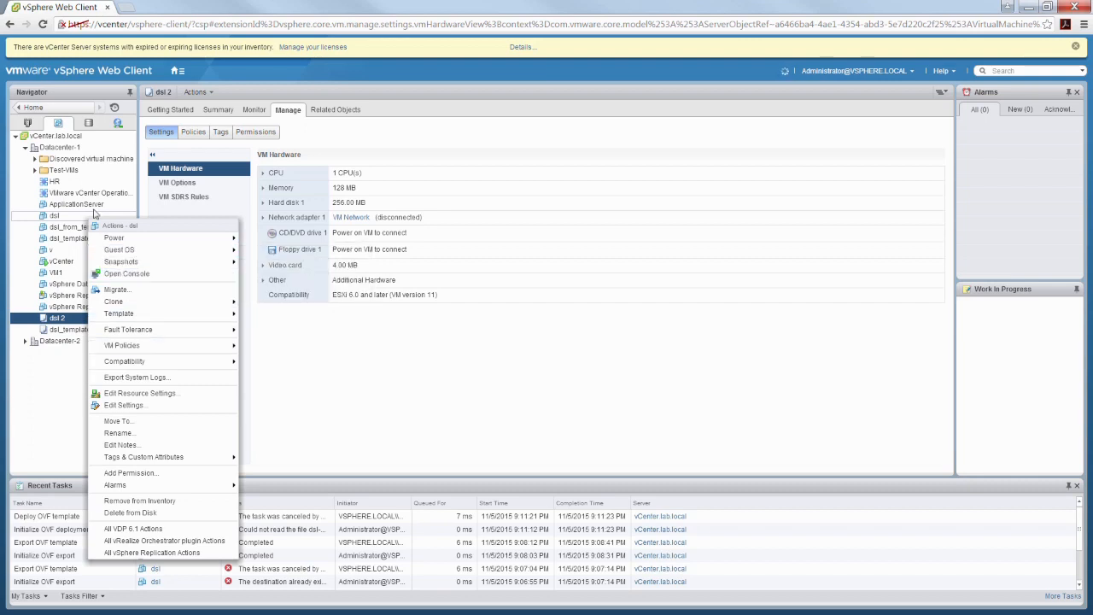
{"action": "right_click", "coordinate": [65, 171]}
{"action": "left_click", "coordinate": [103, 230]}
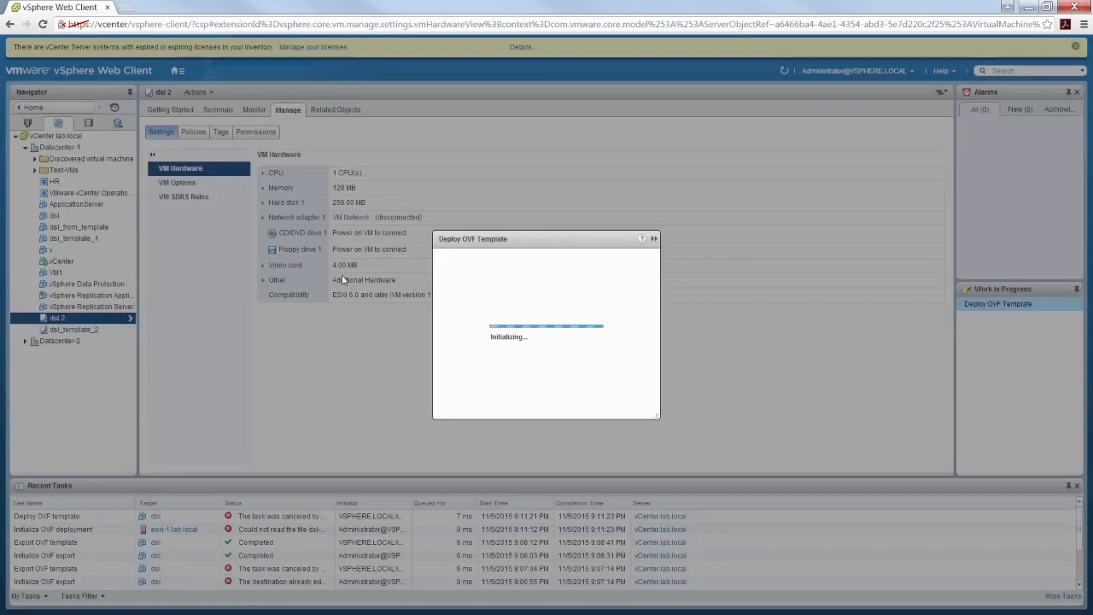
{"action": "left_click", "coordinate": [481, 290]}
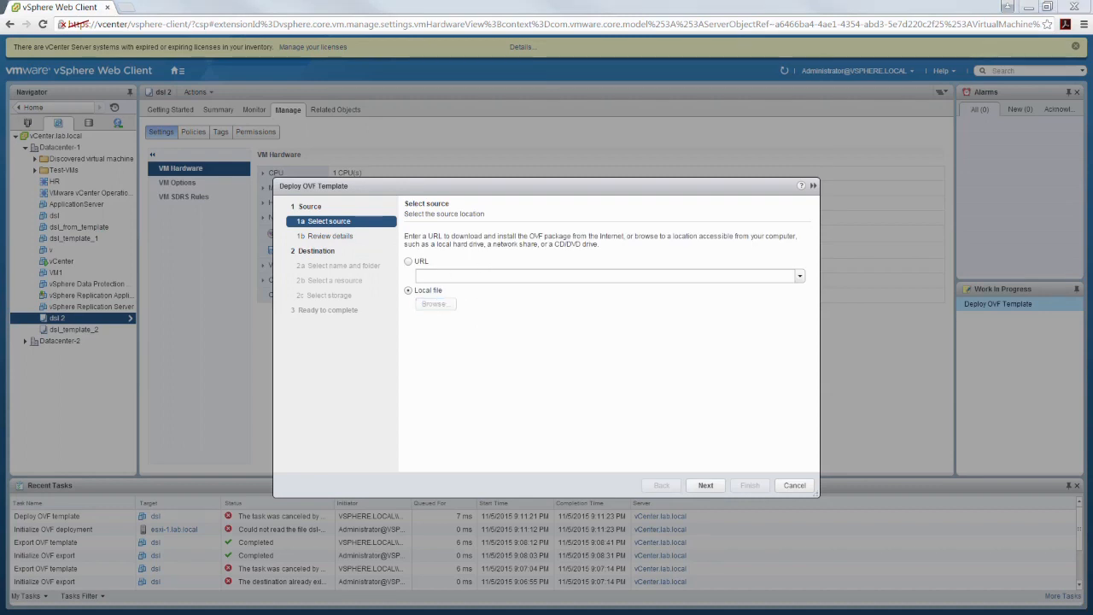
{"action": "left_click", "coordinate": [717, 487]}
Keep the local OVA as source, the name dsl and the Test-VMs folder, and choose host esxi-1.lab.local under Cluster-1 for the deployment.
{"action": "left_click", "coordinate": [705, 485]}
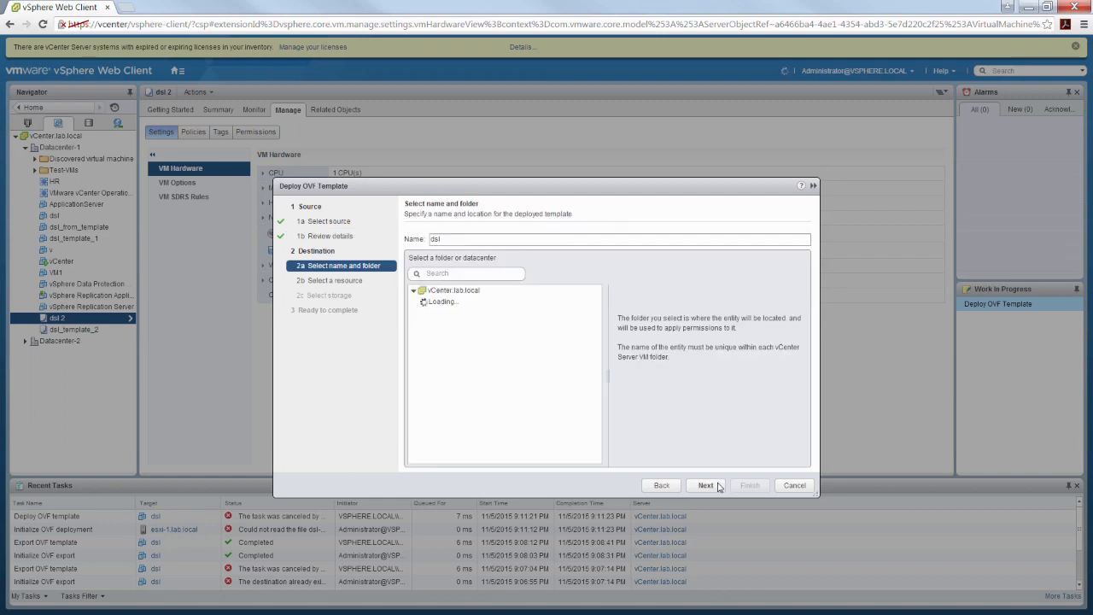
{"action": "left_click", "coordinate": [720, 487]}
{"action": "left_click", "coordinate": [430, 286]}
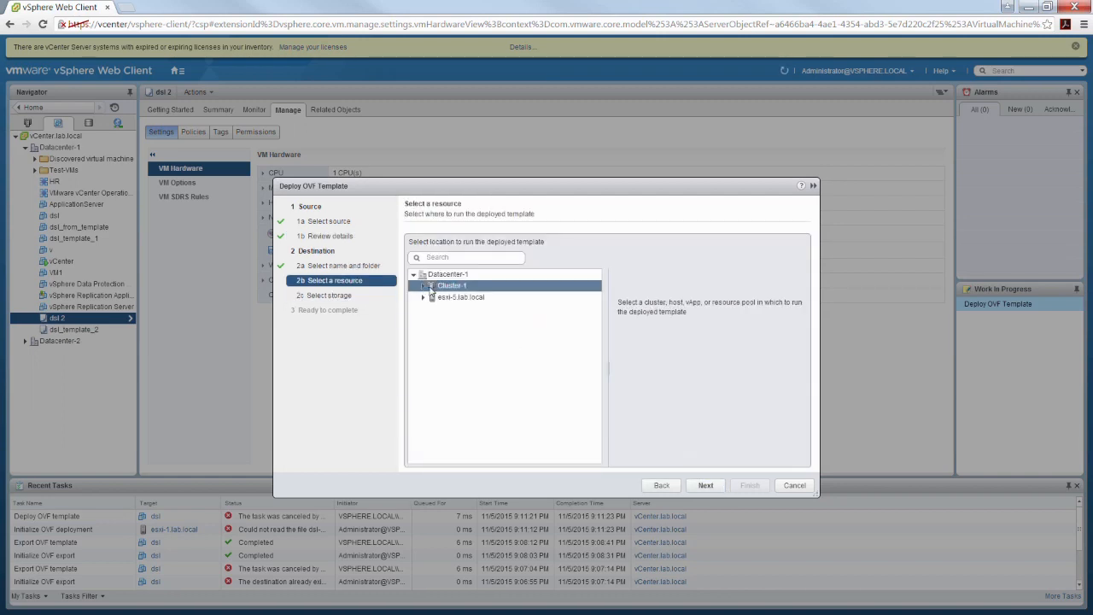
{"action": "left_click", "coordinate": [424, 286]}
{"action": "left_click", "coordinate": [461, 304]}
{"action": "left_click", "coordinate": [714, 486]}
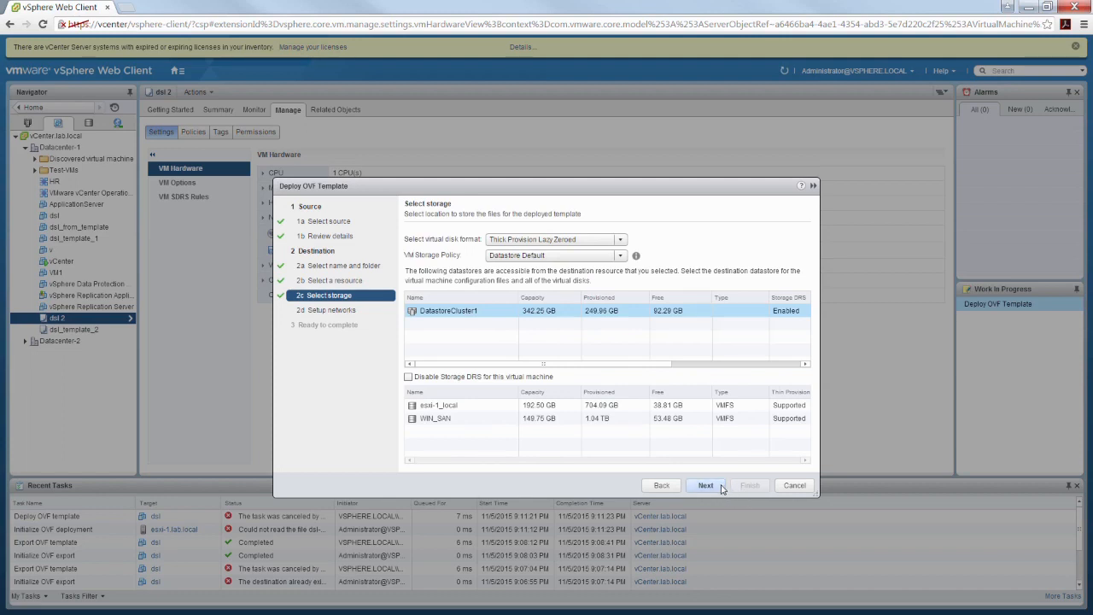
Try to deploy the template with Thick Provision Lazy Zeroed disks on DatastoreCluster1 and VM Network, without powering it on after deployment.
{"action": "left_click", "coordinate": [722, 487]}
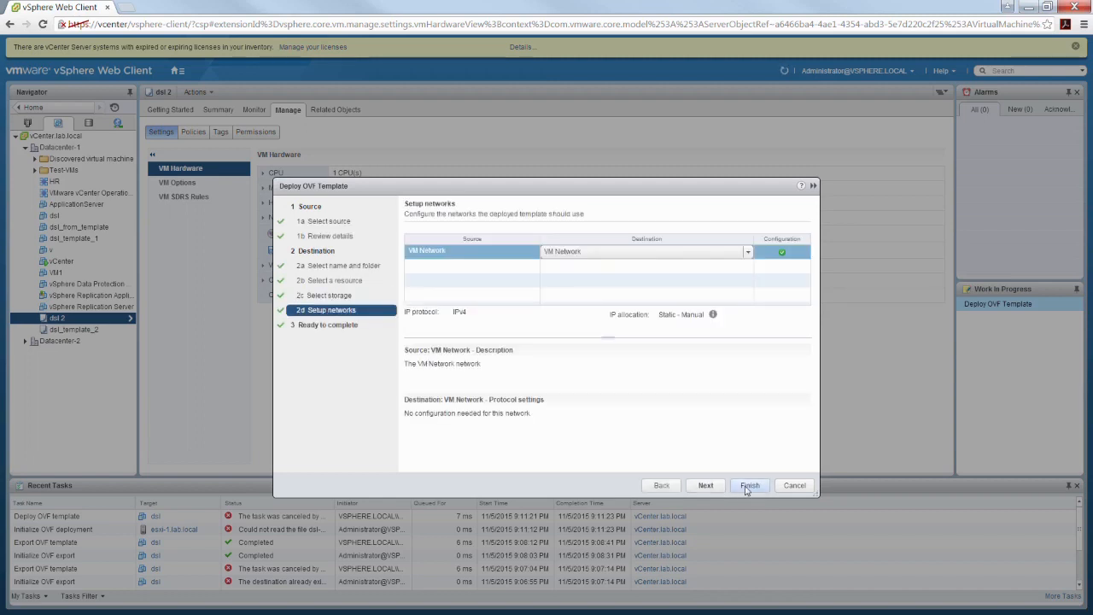
{"action": "left_click", "coordinate": [715, 486]}
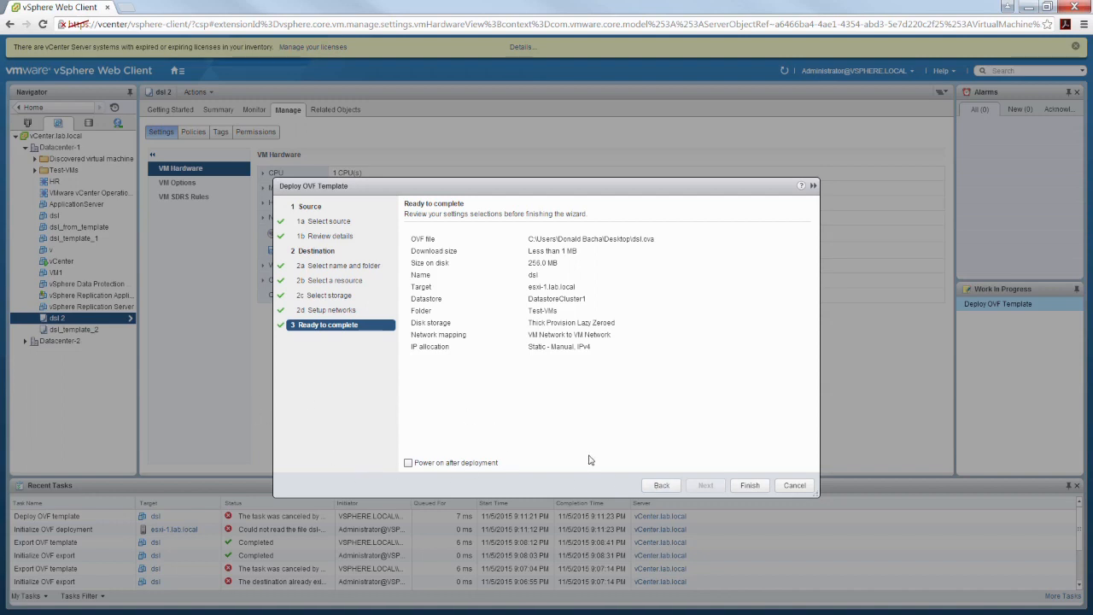
{"action": "left_click", "coordinate": [751, 485]}
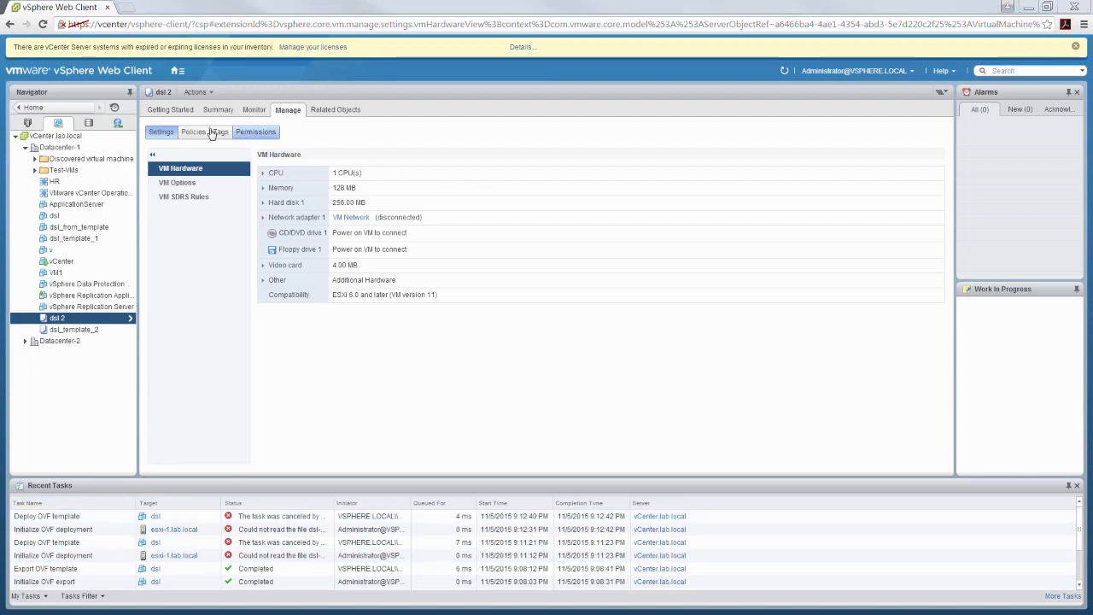
Return to the home page and open the Content Libraries inventory.
{"action": "left_click", "coordinate": [176, 70]}
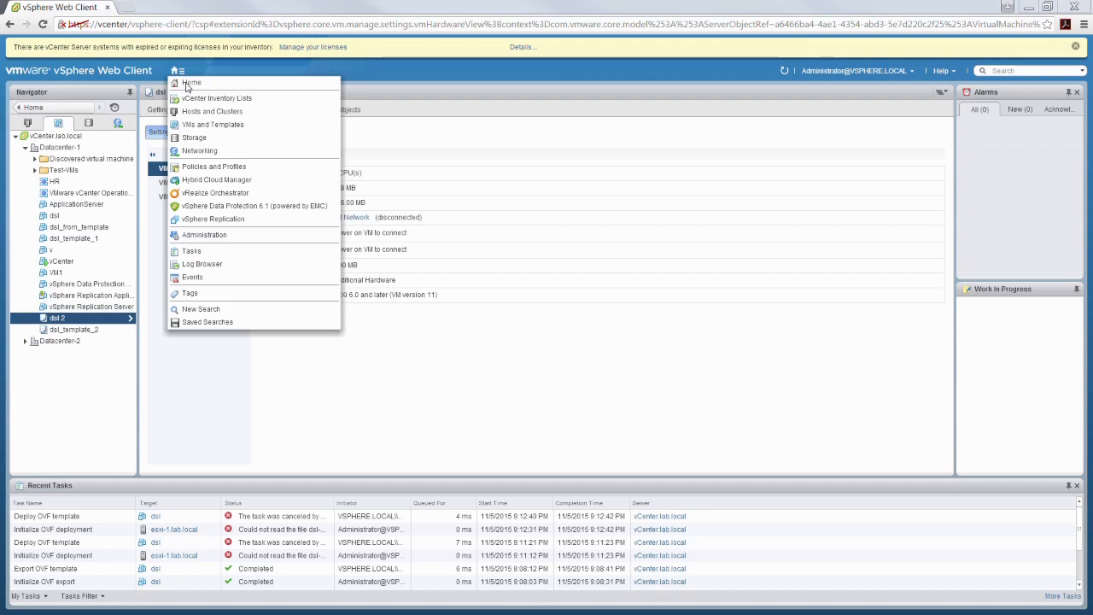
{"action": "left_click", "coordinate": [203, 84]}
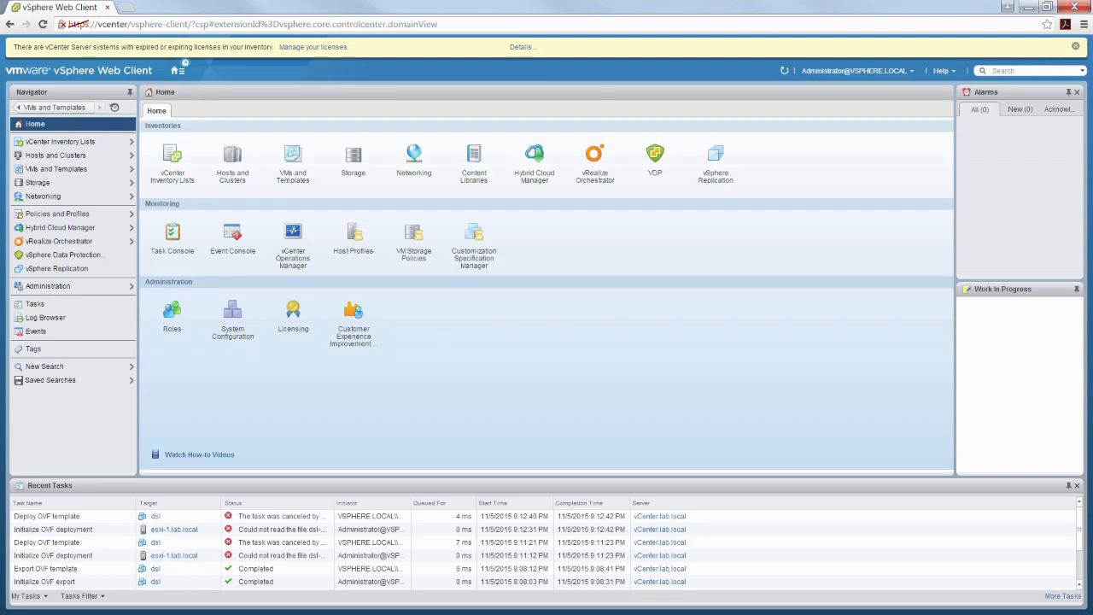
{"action": "left_click", "coordinate": [181, 66]}
{"action": "left_click", "coordinate": [474, 170]}
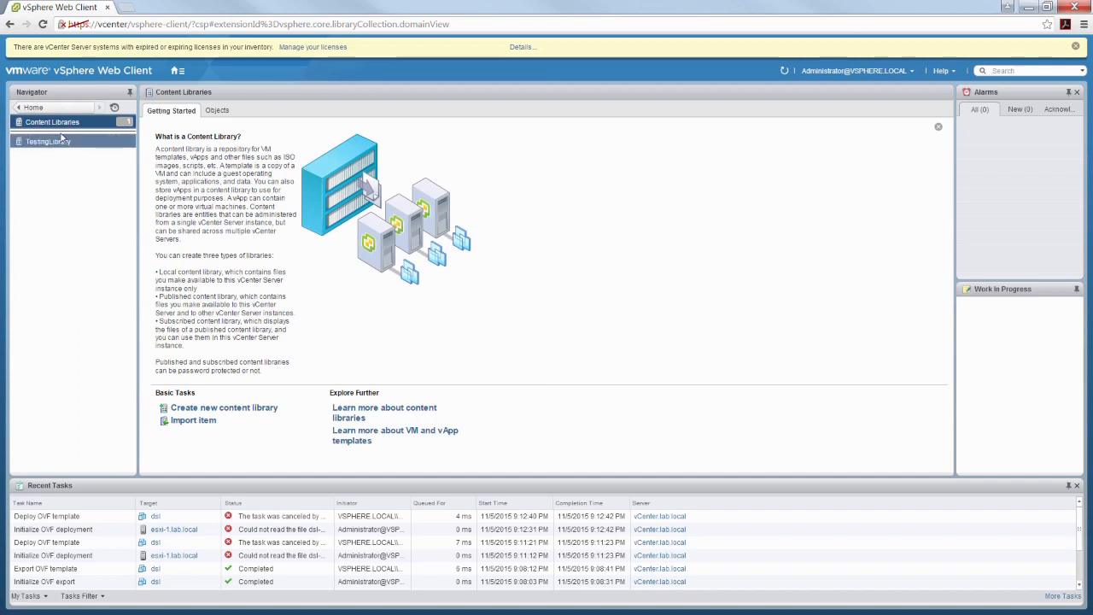
Start a new content library named Site_1_Library on vCenter.lab.local, leaving the notes empty.
{"action": "left_click", "coordinate": [242, 412]}
{"action": "left_click", "coordinate": [514, 239]}
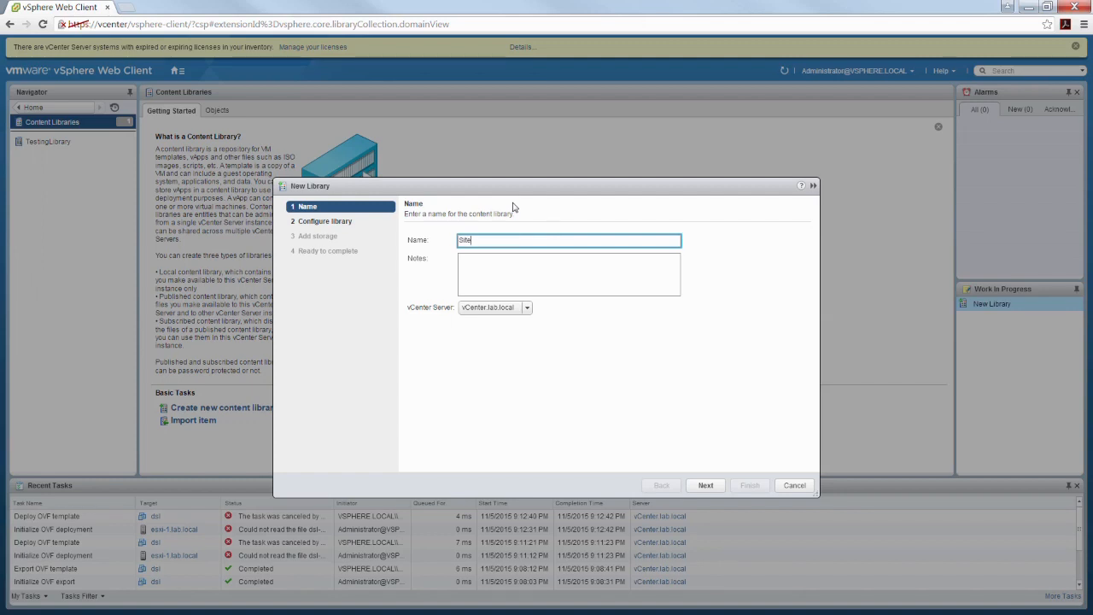
{"action": "type", "text": "_1_Library"}
{"action": "left_click", "coordinate": [528, 309]}
{"action": "left_click", "coordinate": [527, 341]}
{"action": "left_click", "coordinate": [506, 260]}
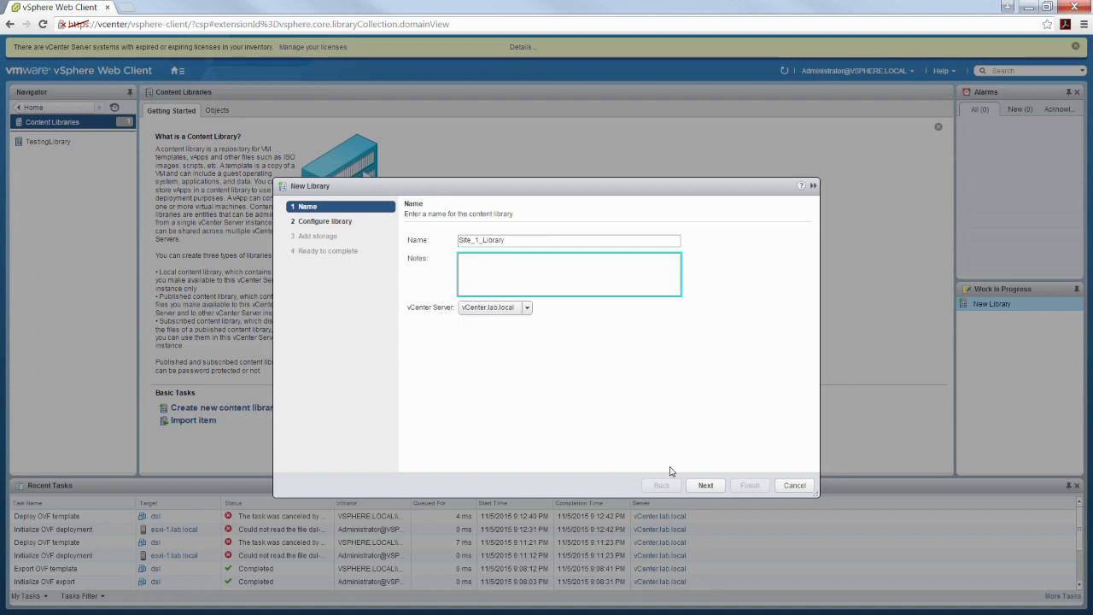
{"action": "left_click", "coordinate": [707, 485]}
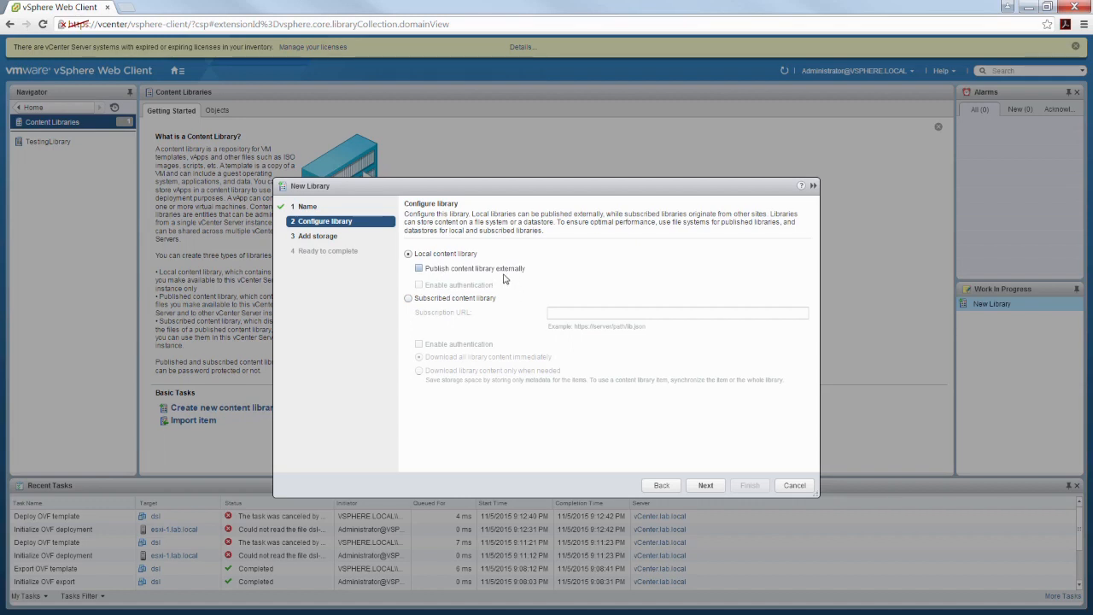
Review the subscribed library options, but configure the new library as a local content library without external publishing.
{"action": "left_click", "coordinate": [436, 299]}
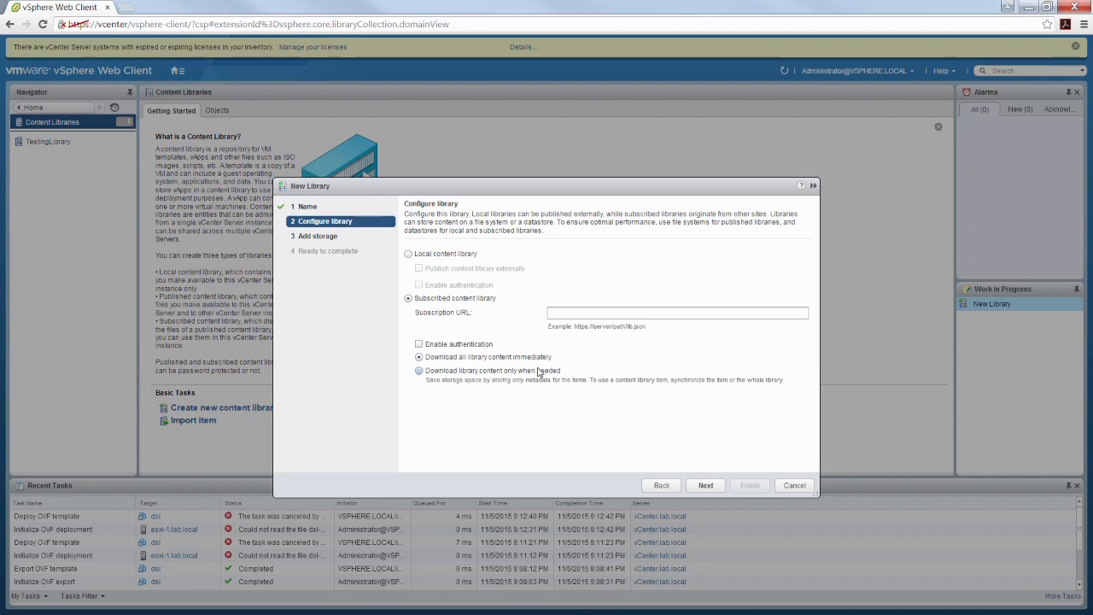
{"action": "left_click", "coordinate": [408, 254]}
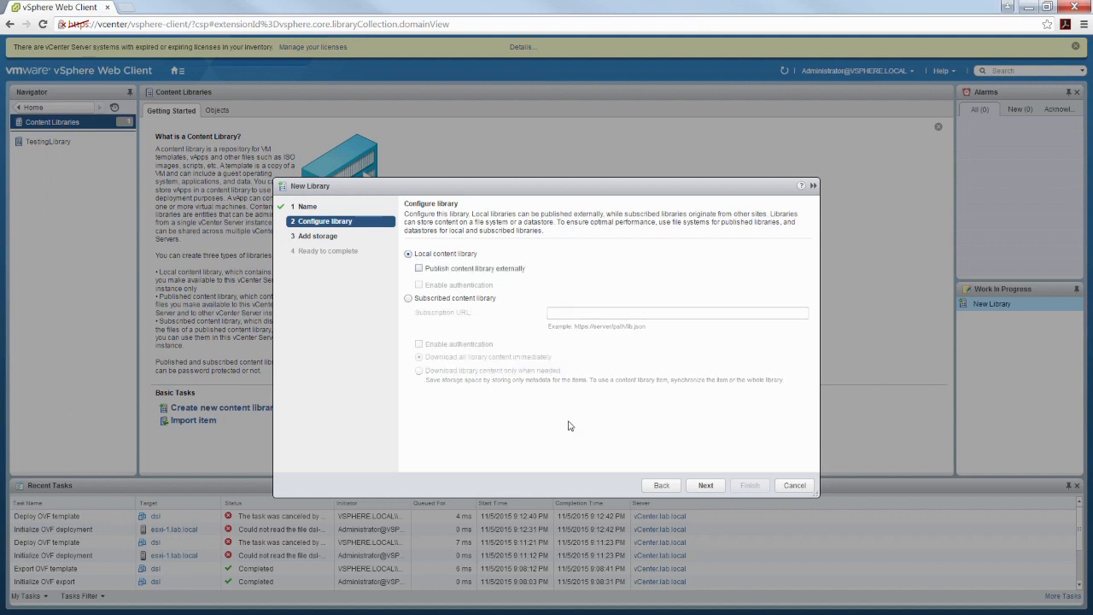
{"action": "left_click", "coordinate": [705, 485]}
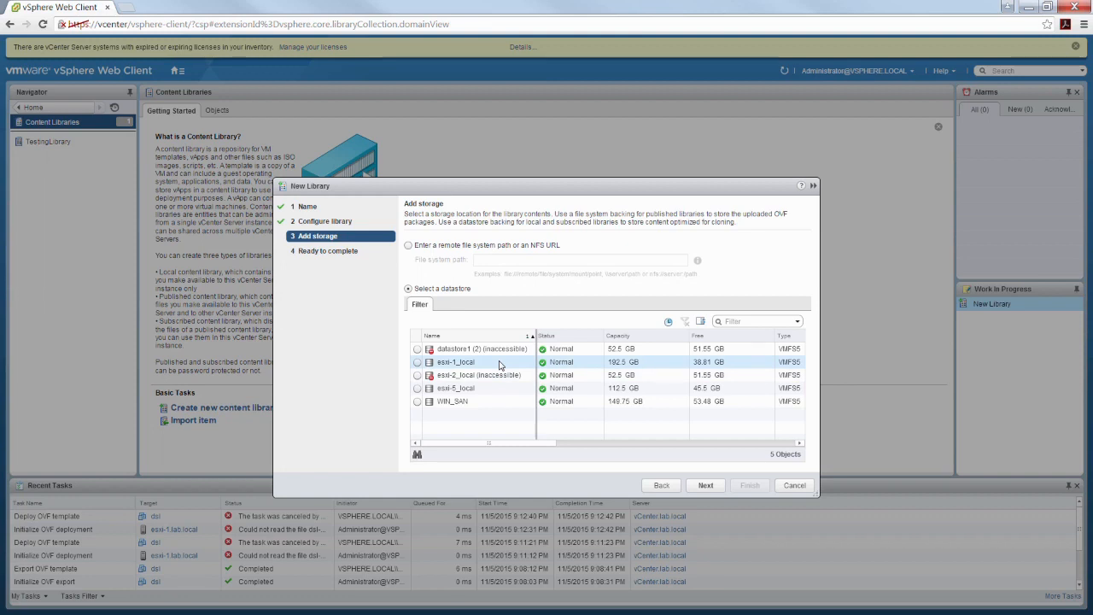
Store the library contents on the esxi-1_local datastore and finish creating the library.
{"action": "left_click", "coordinate": [417, 402]}
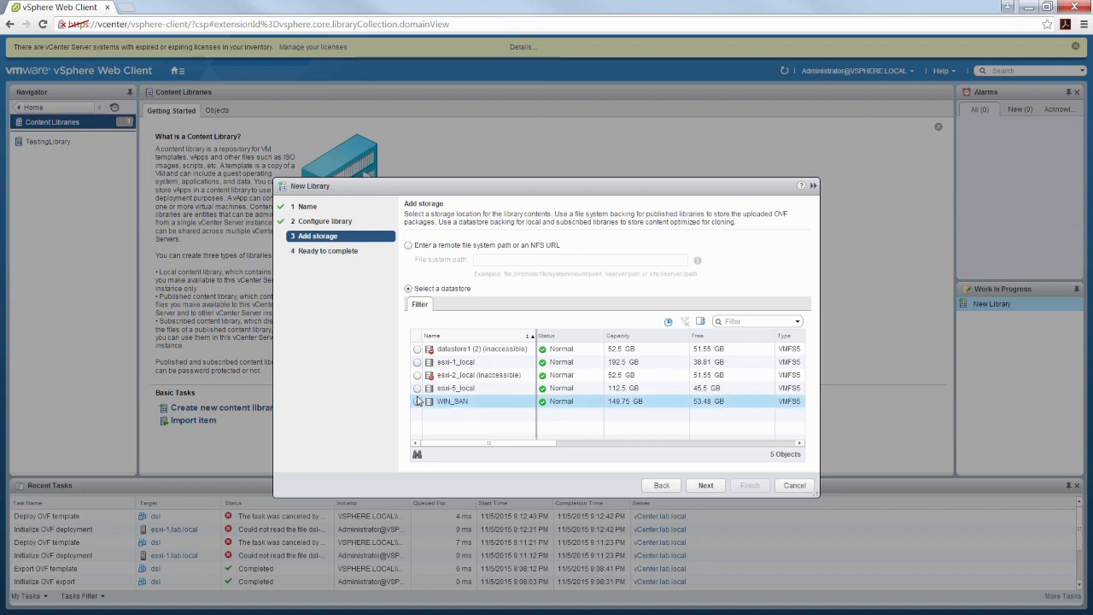
{"action": "left_click", "coordinate": [418, 389]}
{"action": "left_click", "coordinate": [418, 362]}
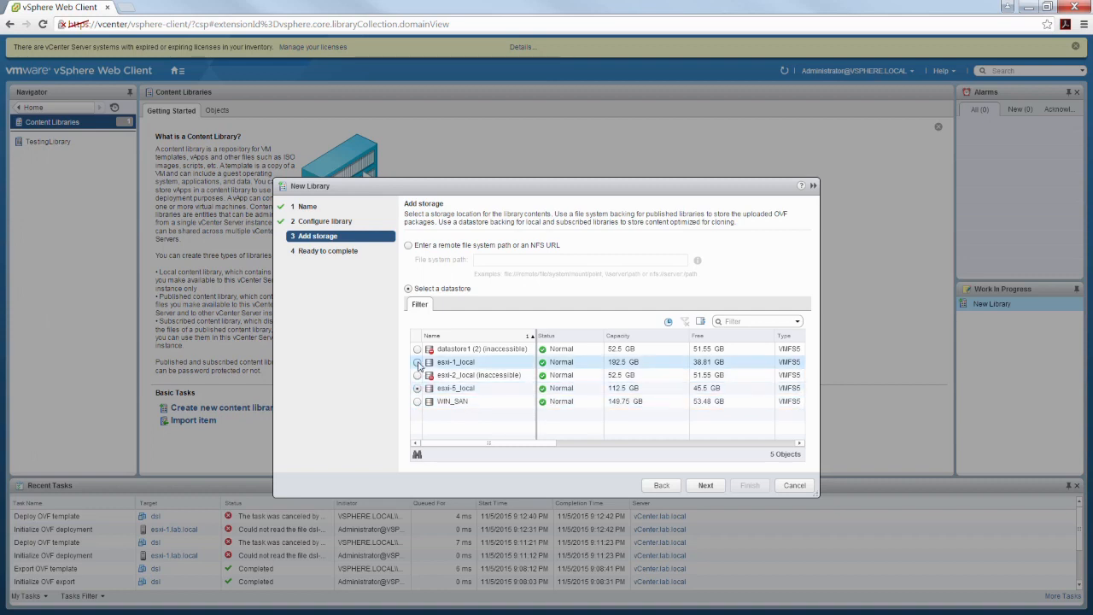
{"action": "left_click", "coordinate": [707, 486]}
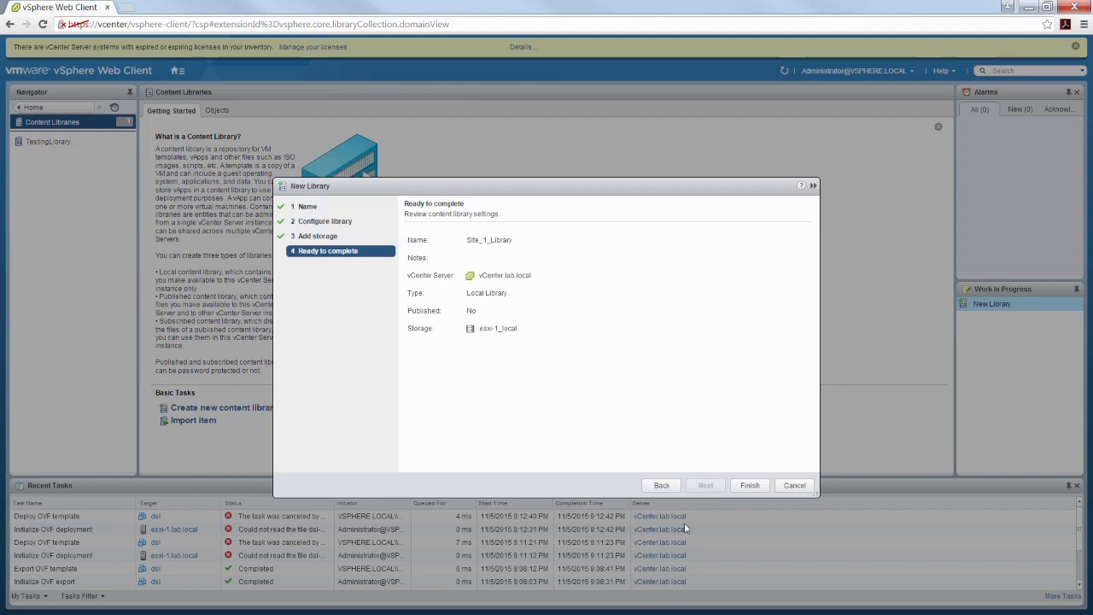
{"action": "left_click", "coordinate": [754, 486]}
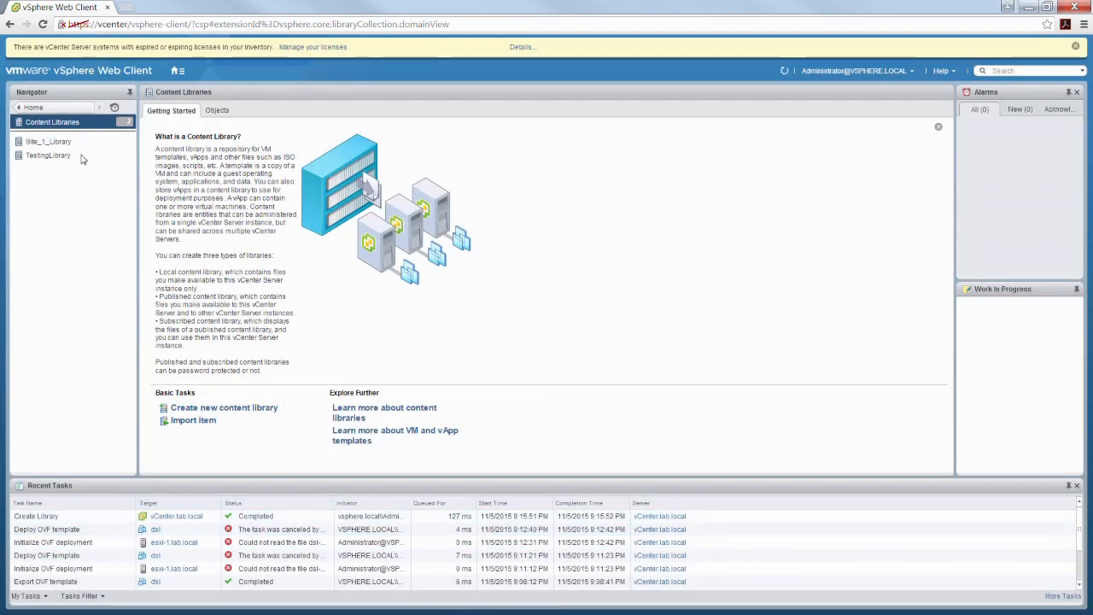
Examine Site_1_Library's available actions, external publishing setting and list of stored templates without changing anything.
{"action": "left_click", "coordinate": [51, 142]}
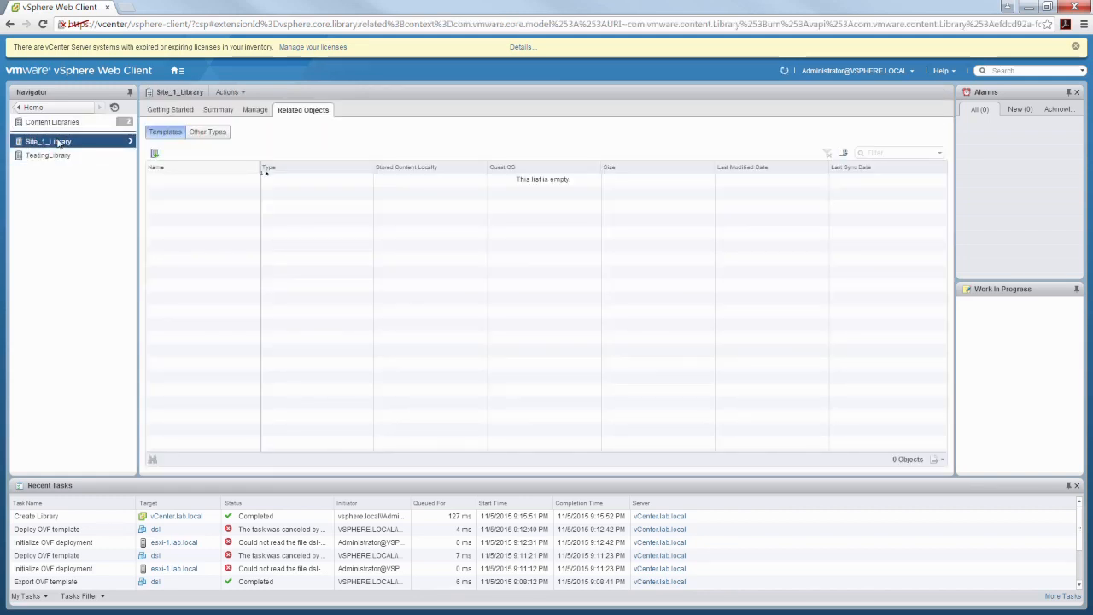
{"action": "right_click", "coordinate": [57, 143]}
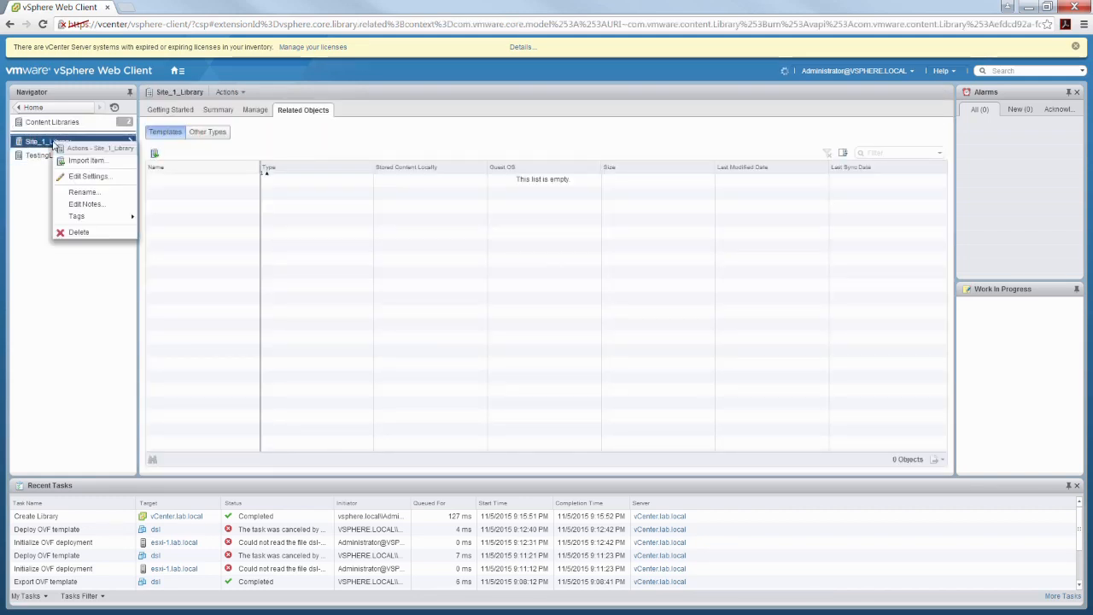
{"action": "left_click", "coordinate": [82, 180]}
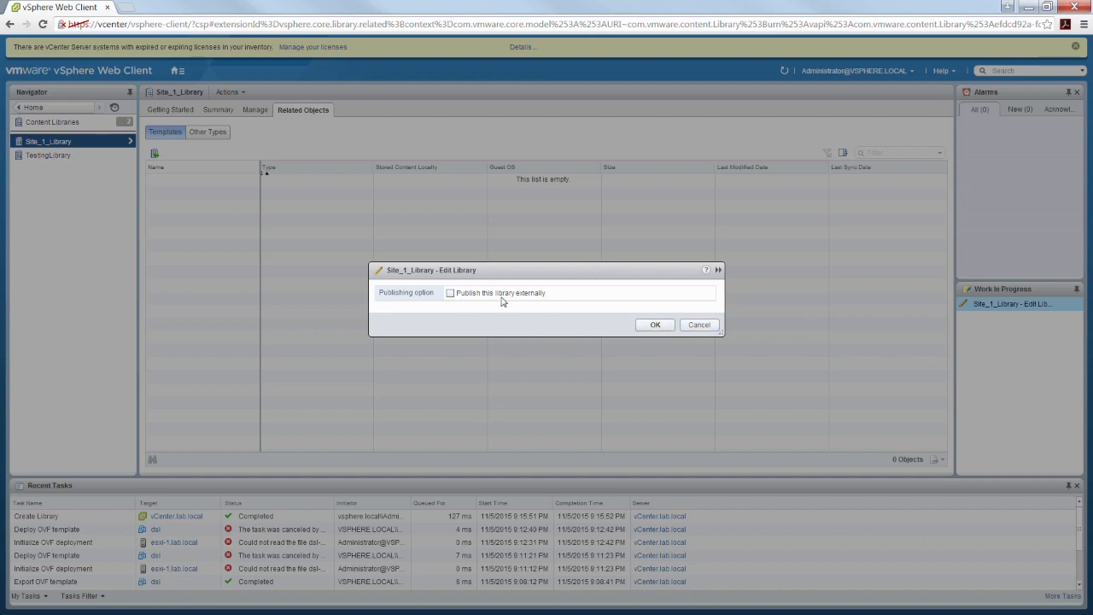
{"action": "left_click", "coordinate": [699, 328]}
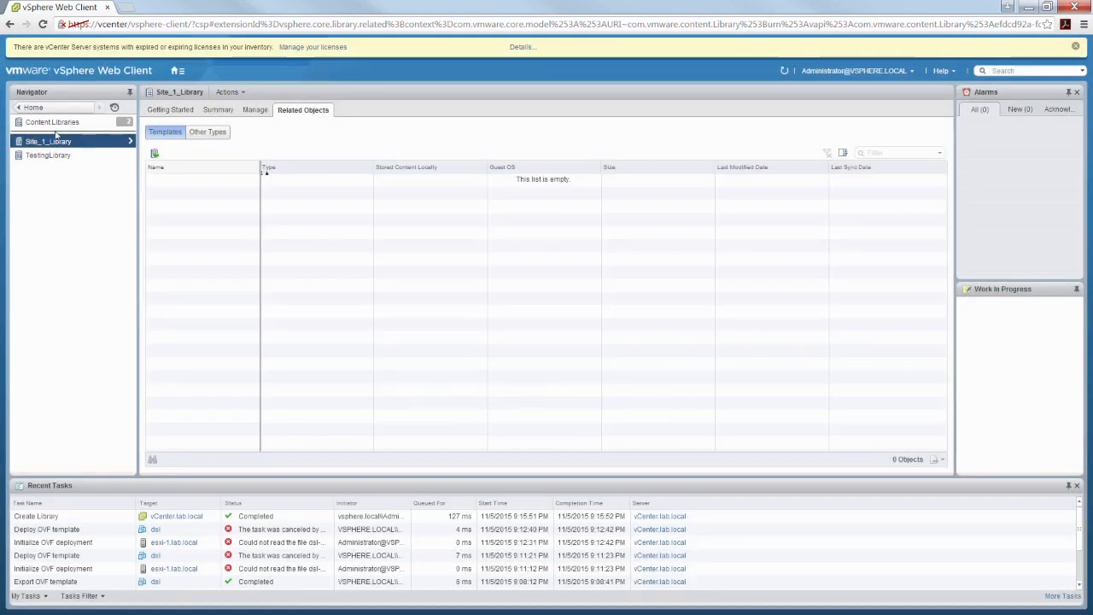
{"action": "right_click", "coordinate": [55, 142]}
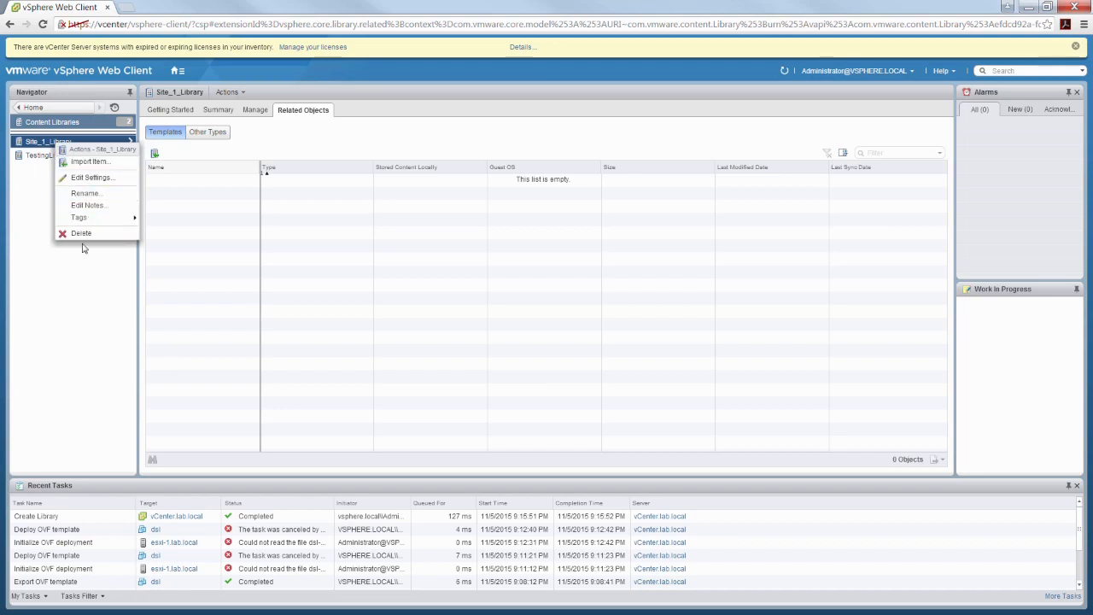
{"action": "left_click", "coordinate": [85, 316]}
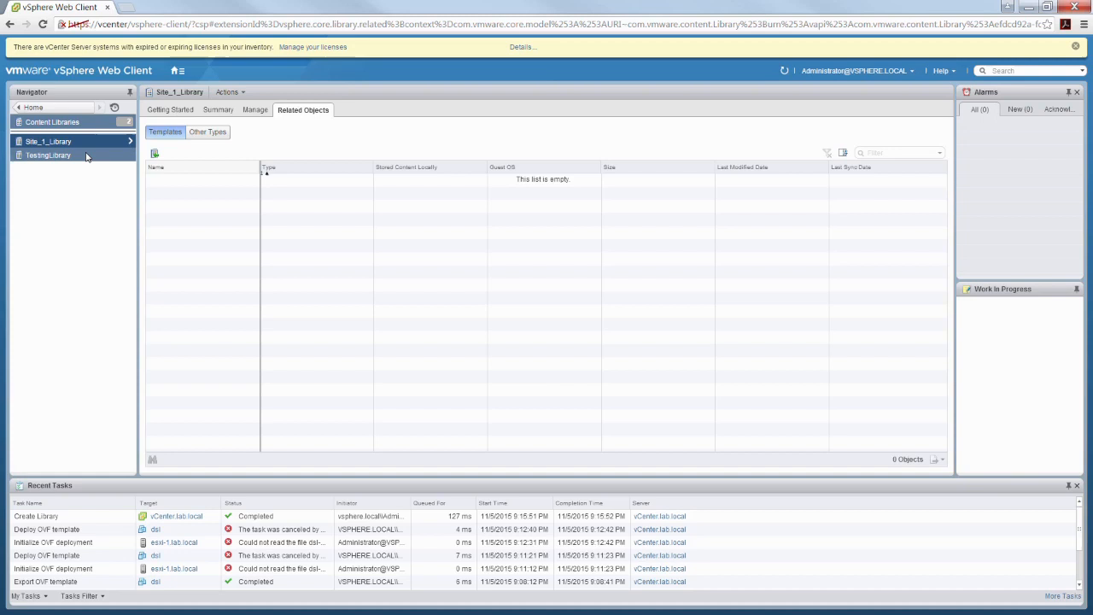
{"action": "left_click", "coordinate": [256, 110]}
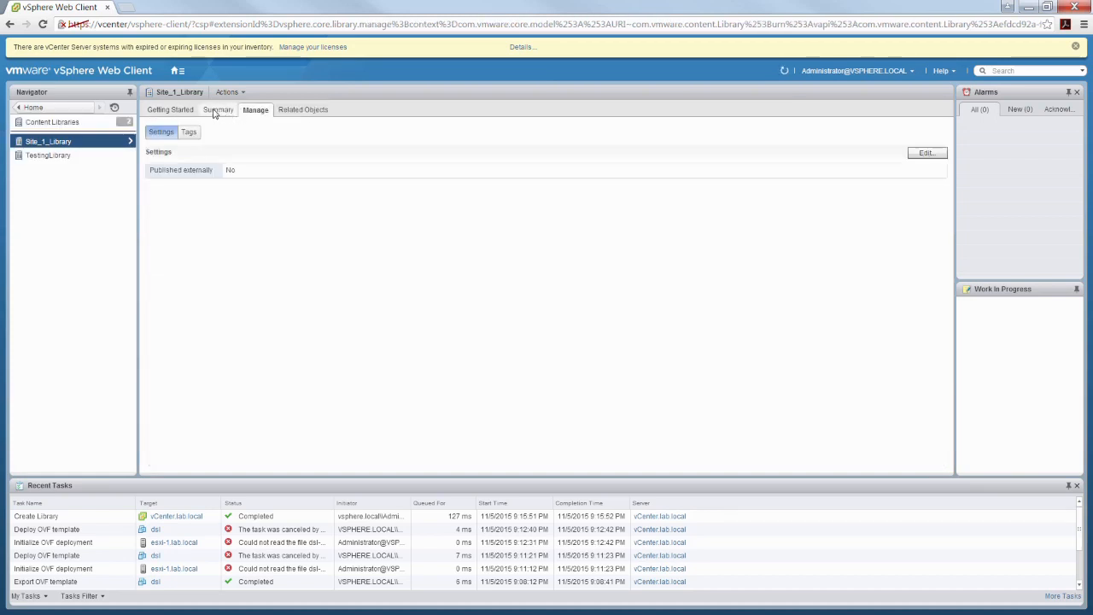
{"action": "left_click", "coordinate": [298, 115]}
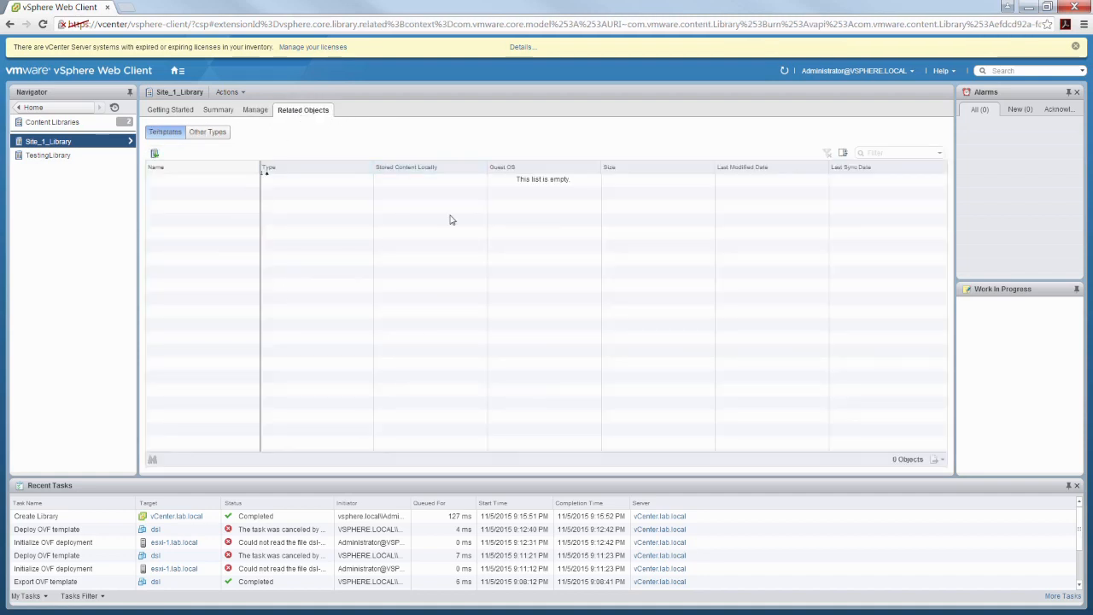
Clone the dsl virtual machine to a template named dsl in Site_1_Library, leaving the notes and extra options unset.
{"action": "left_click", "coordinate": [178, 70]}
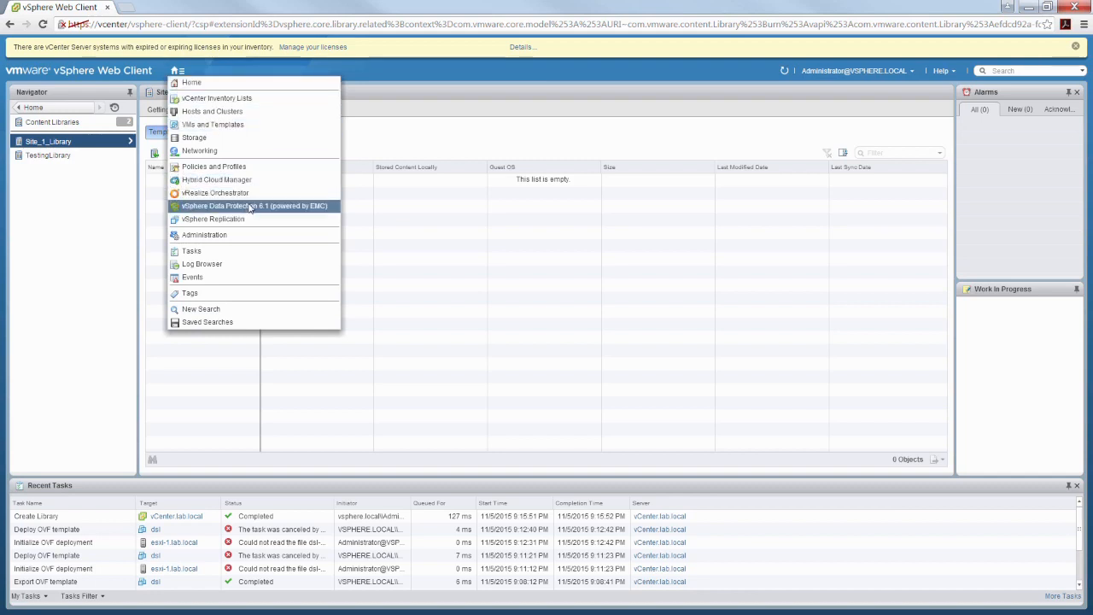
{"action": "left_click", "coordinate": [214, 126]}
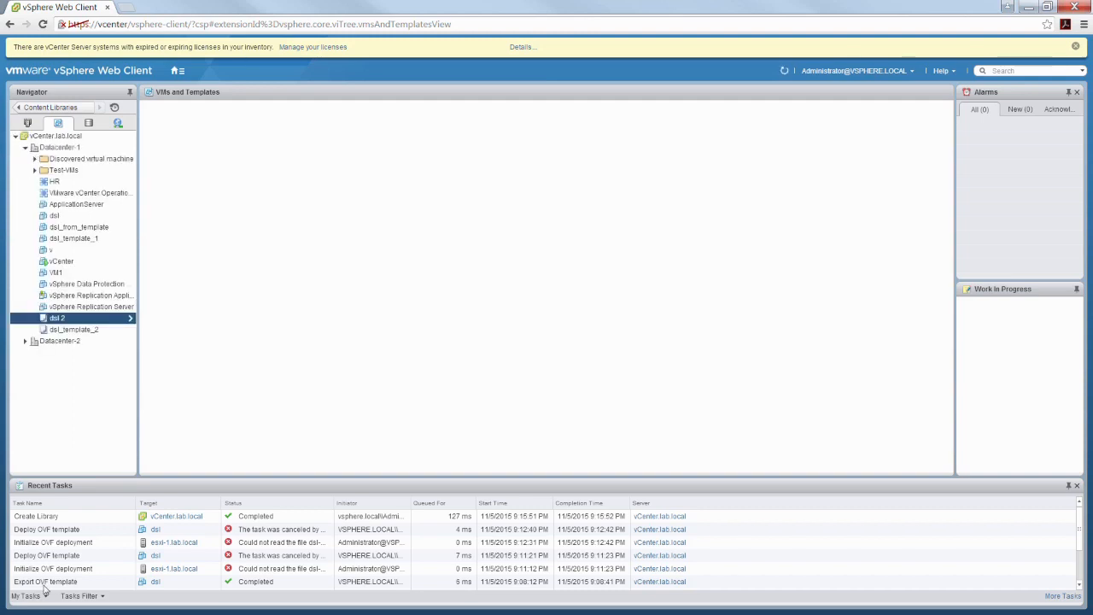
{"action": "left_click", "coordinate": [72, 219]}
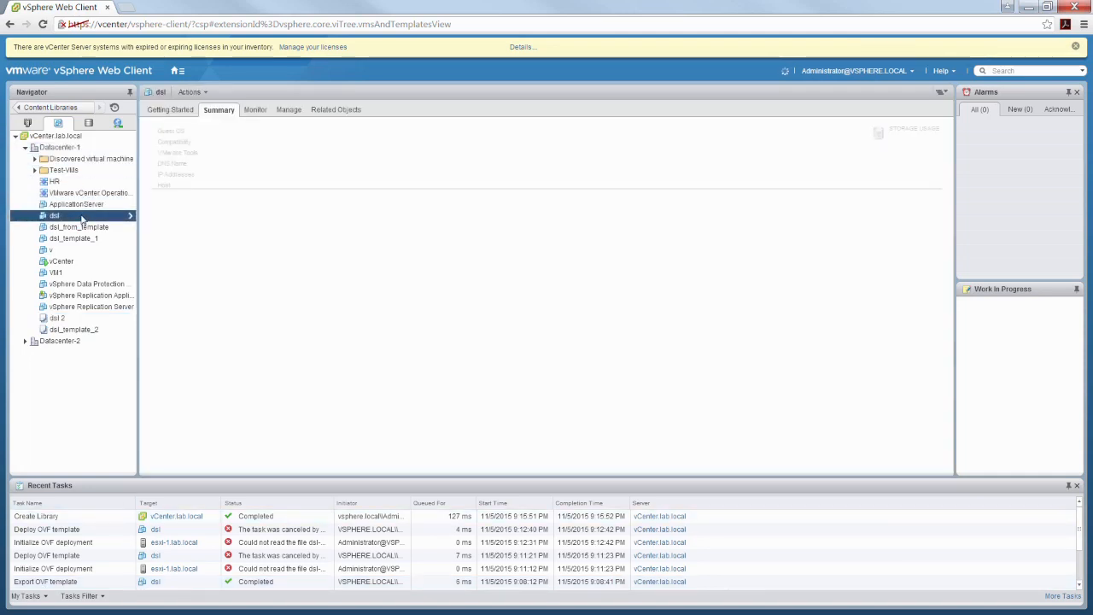
{"action": "right_click", "coordinate": [81, 219]}
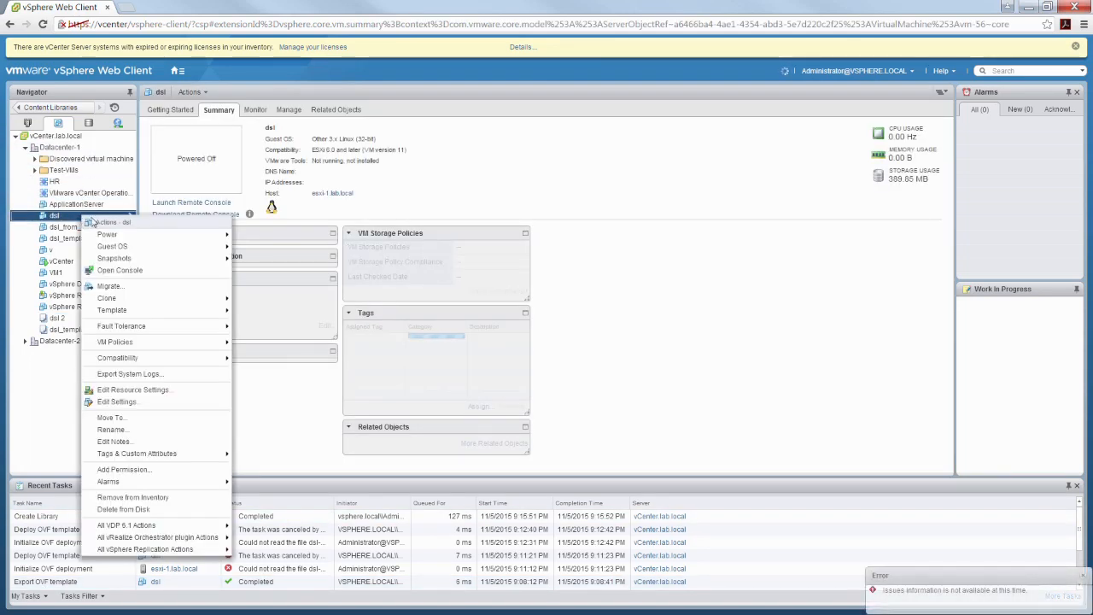
{"action": "mouse_move", "coordinate": [132, 314]}
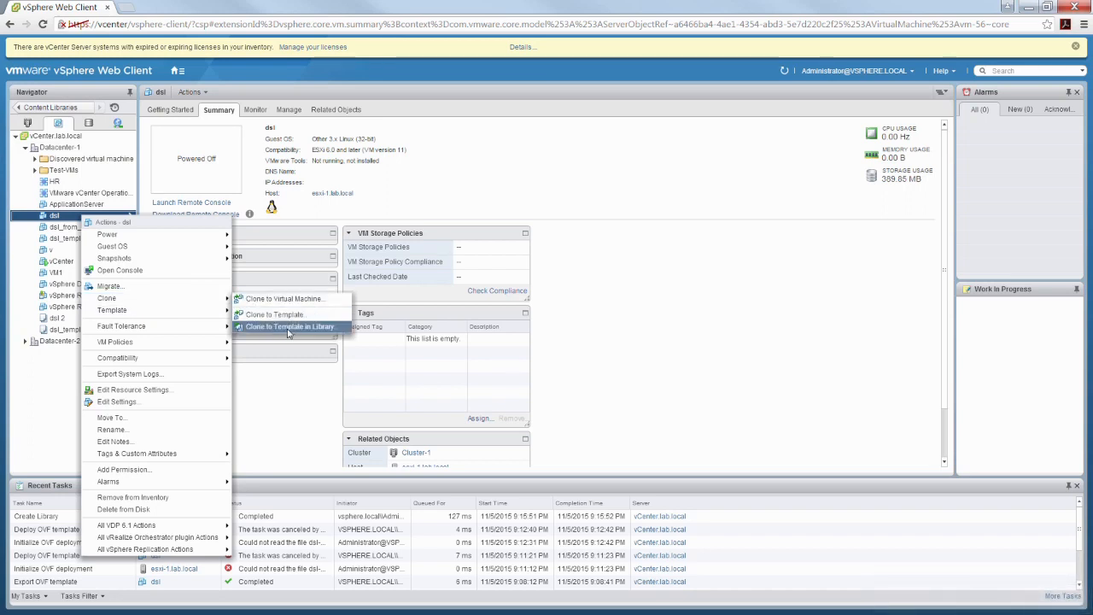
{"action": "left_click", "coordinate": [316, 331]}
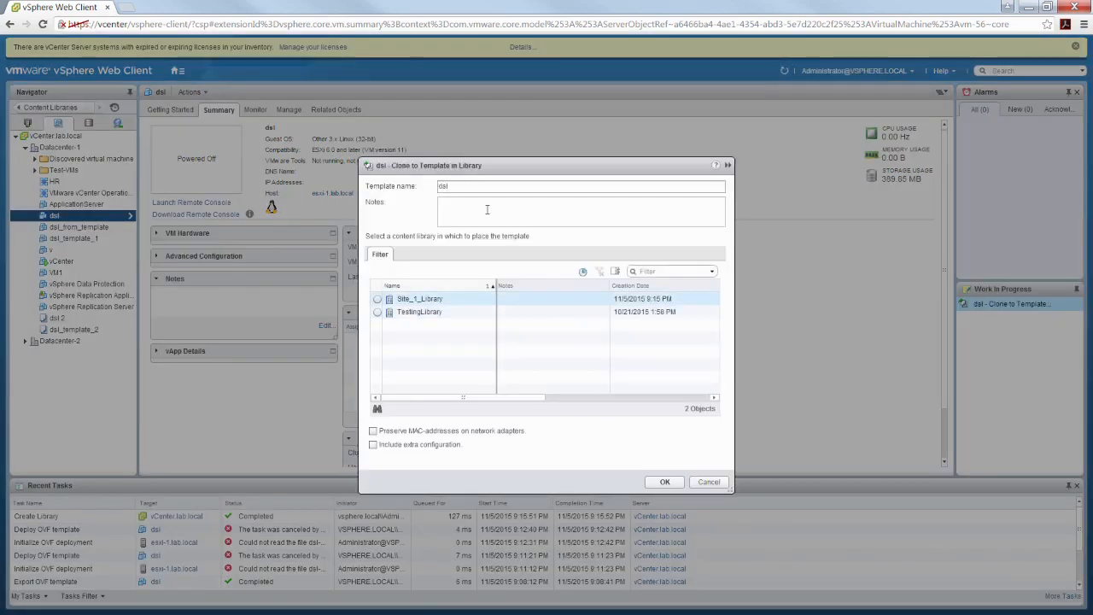
{"action": "left_click", "coordinate": [470, 188]}
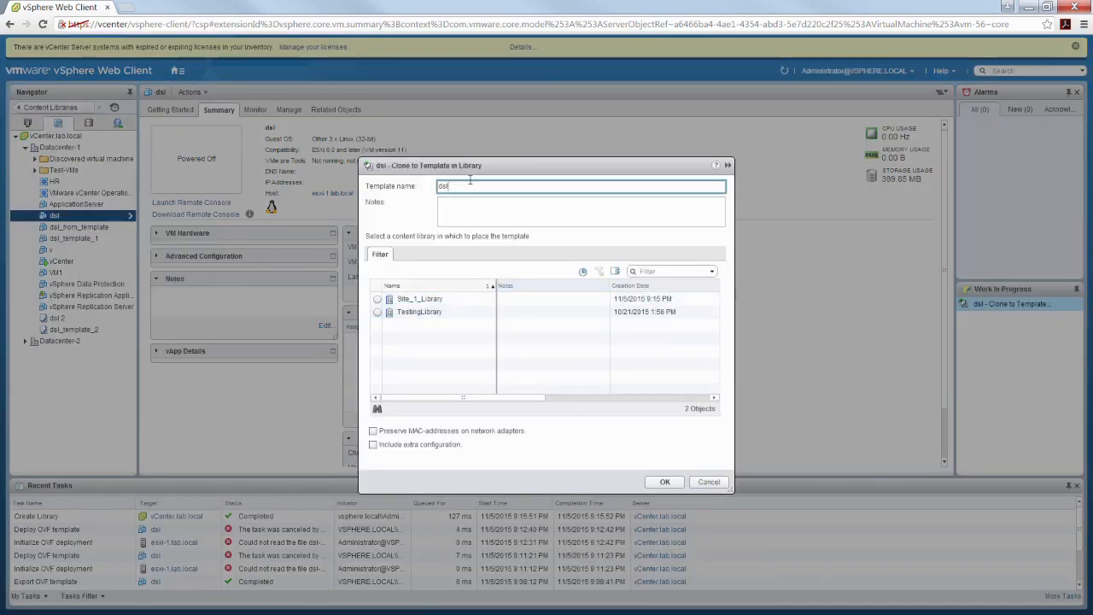
{"action": "left_click", "coordinate": [379, 299]}
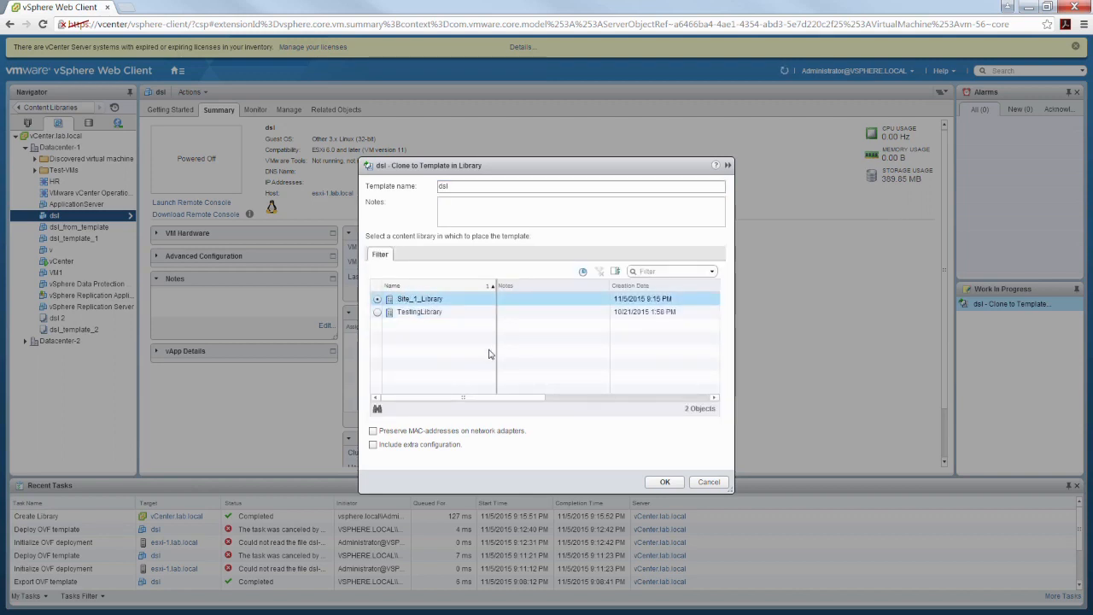
{"action": "left_click", "coordinate": [673, 483]}
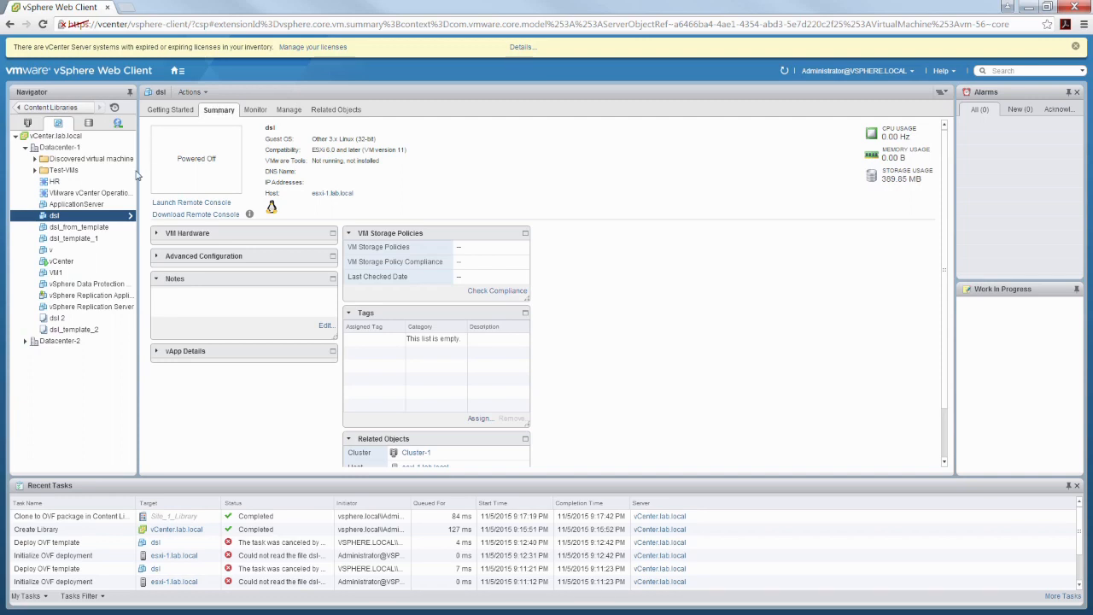
{"action": "right_click", "coordinate": [63, 216]}
{"action": "mouse_move", "coordinate": [104, 301]}
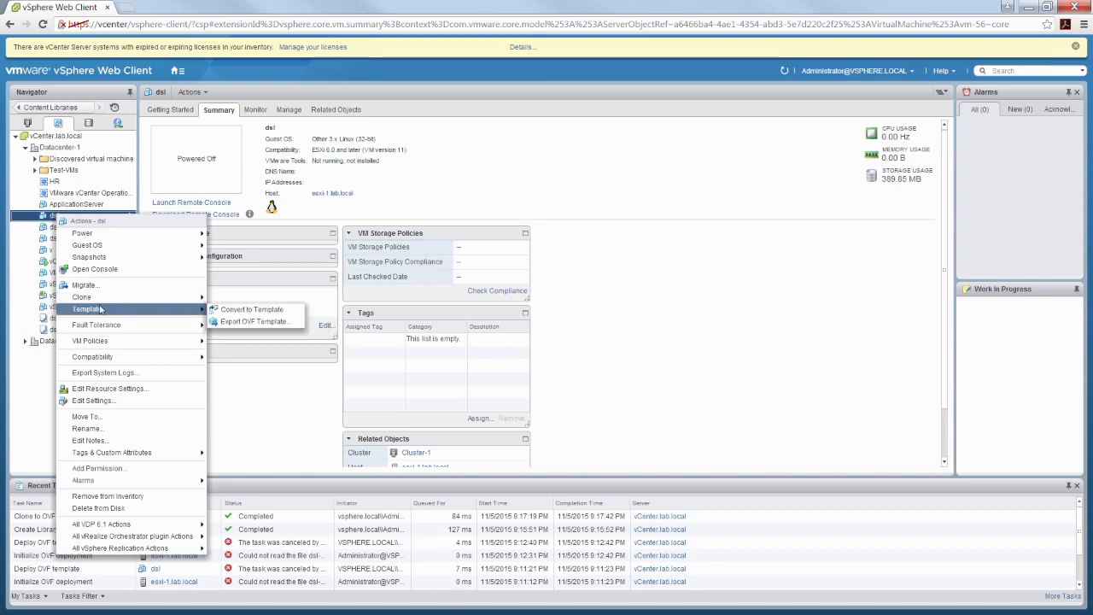
{"action": "right_click", "coordinate": [61, 171]}
{"action": "mouse_move", "coordinate": [98, 197]}
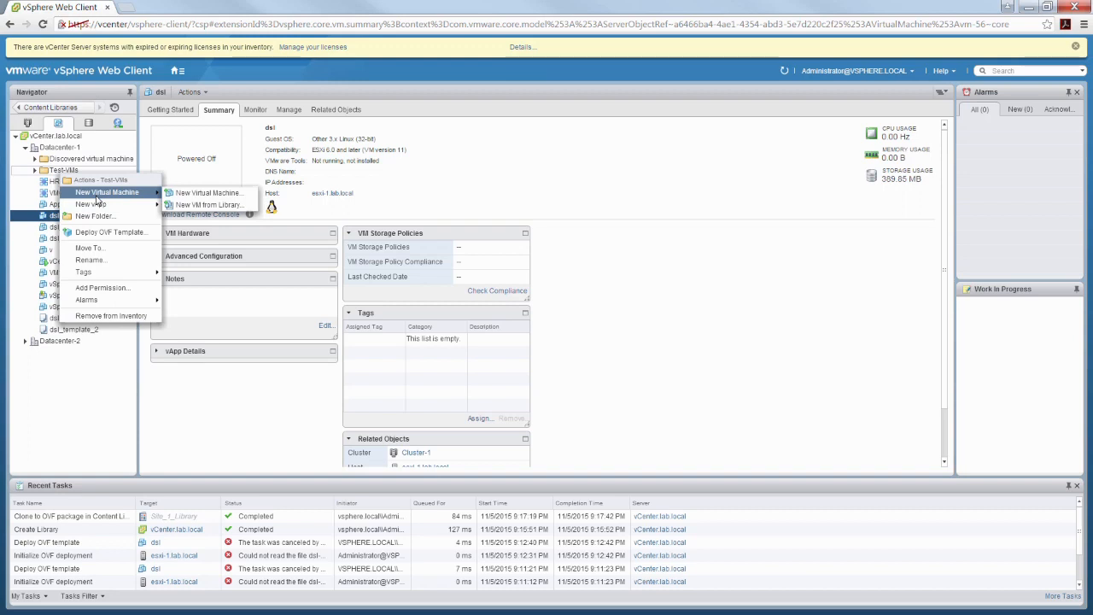
Examine Site_1_Library's stored templates, publishing setting, summary and introductory information.
{"action": "mouse_move", "coordinate": [177, 70]}
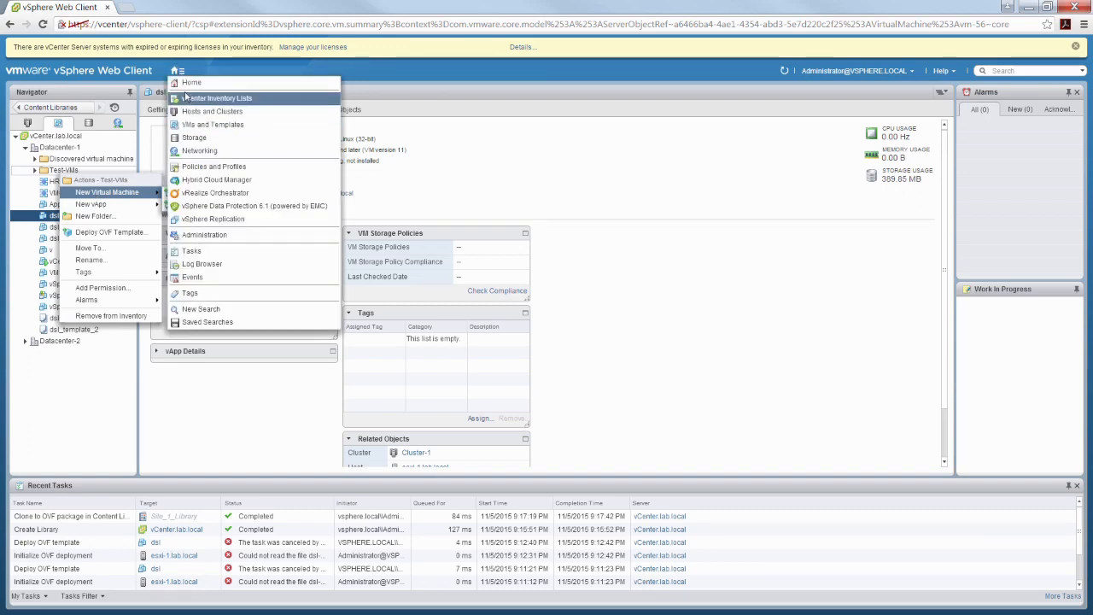
{"action": "left_click", "coordinate": [187, 84]}
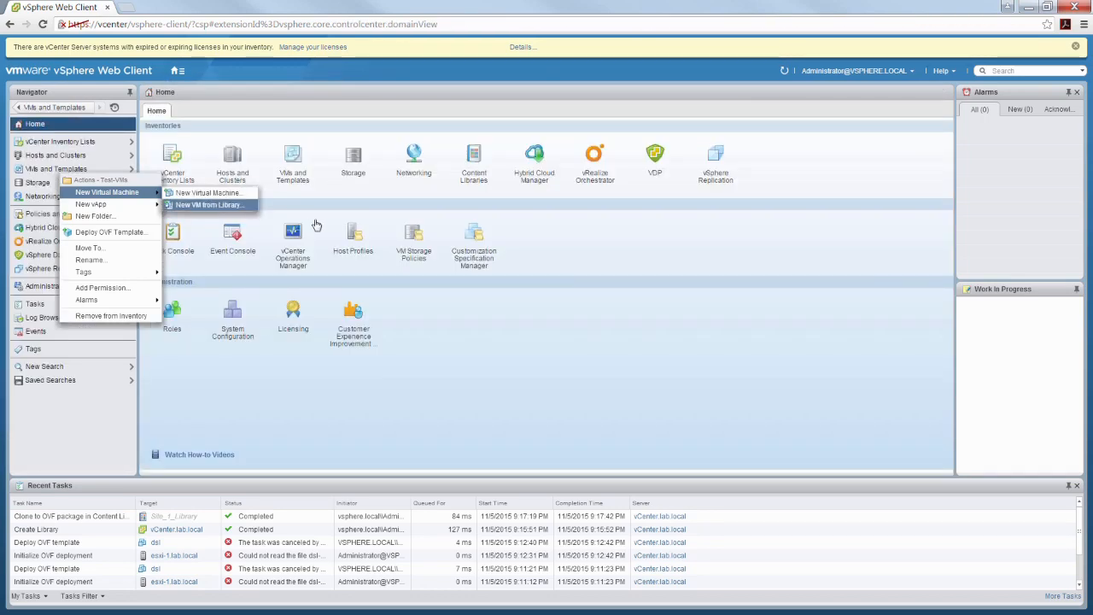
{"action": "left_click", "coordinate": [472, 162]}
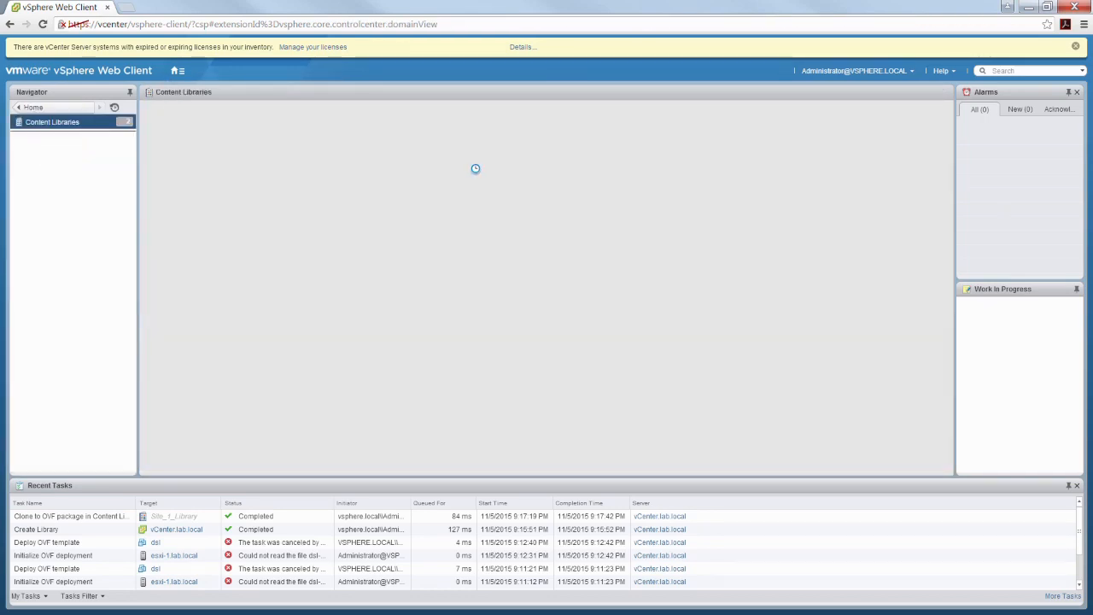
{"action": "left_click", "coordinate": [75, 144]}
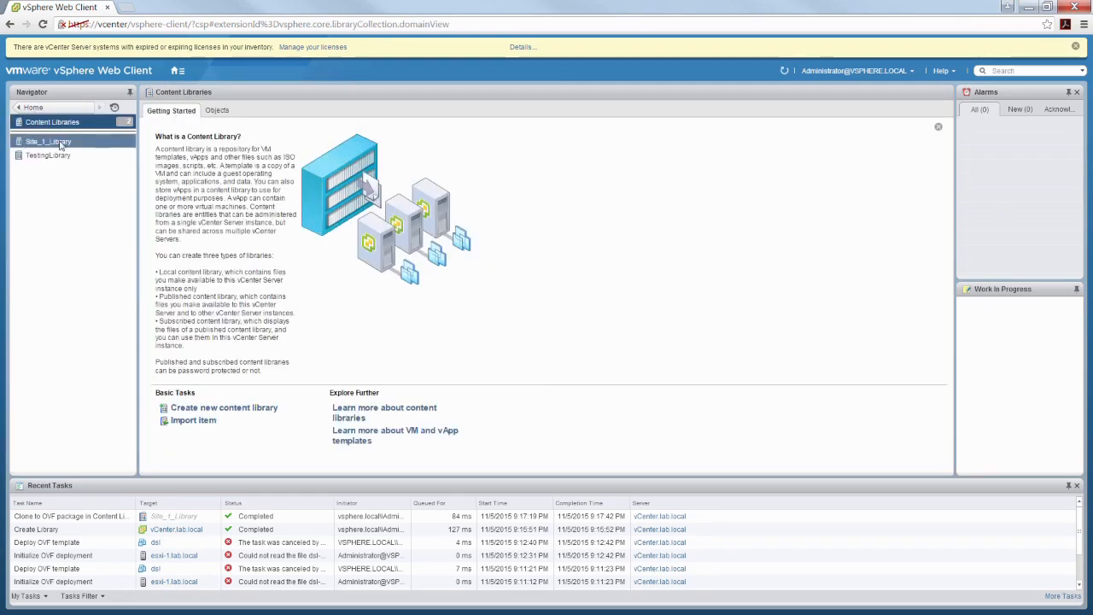
{"action": "left_click", "coordinate": [60, 143]}
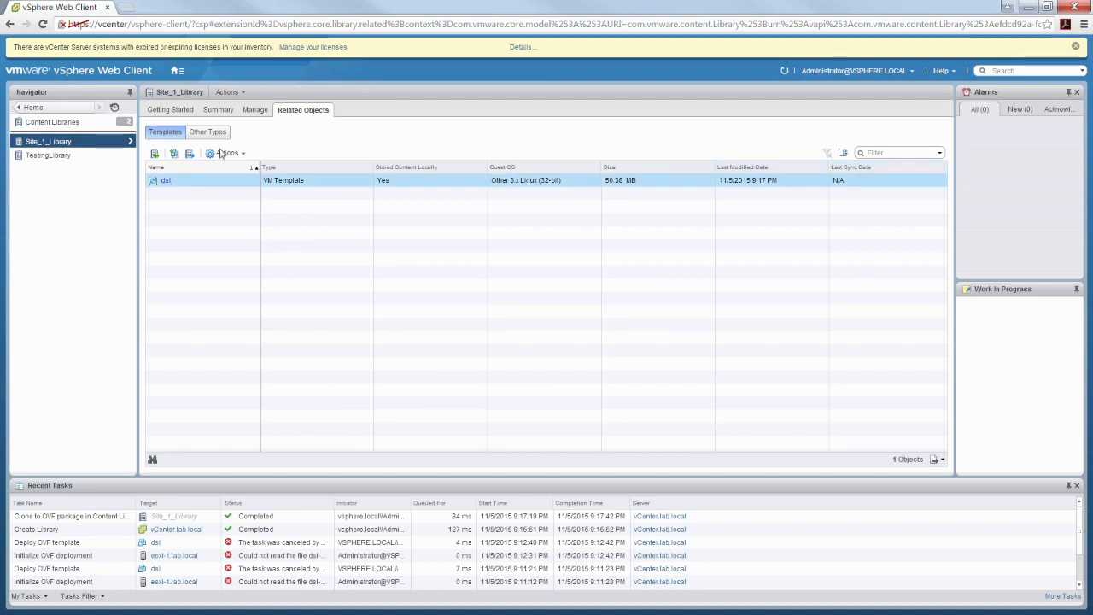
{"action": "left_click", "coordinate": [255, 111]}
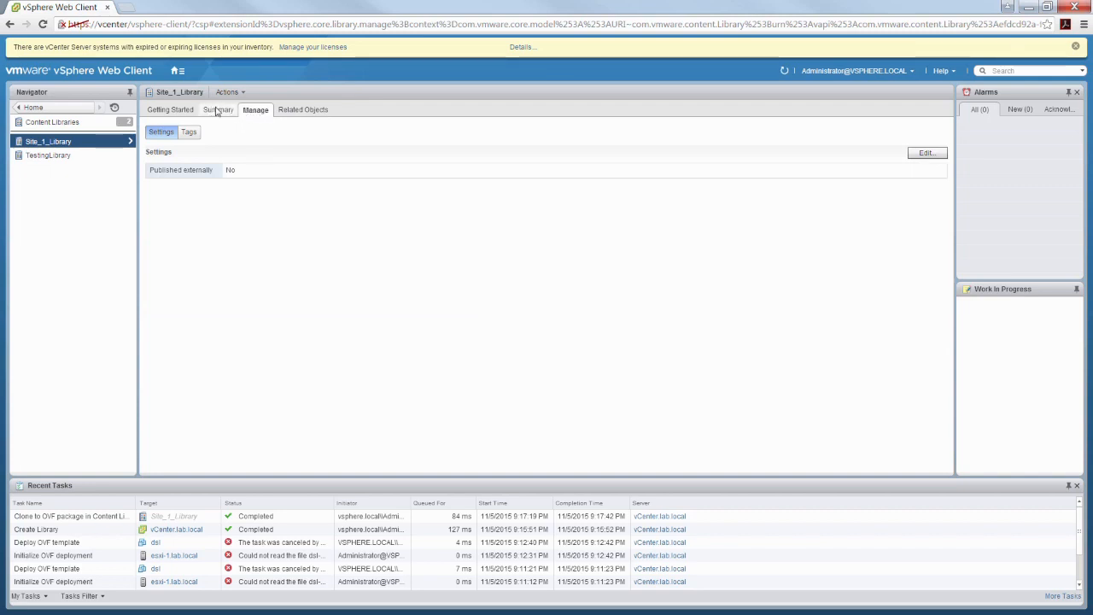
{"action": "left_click", "coordinate": [217, 111]}
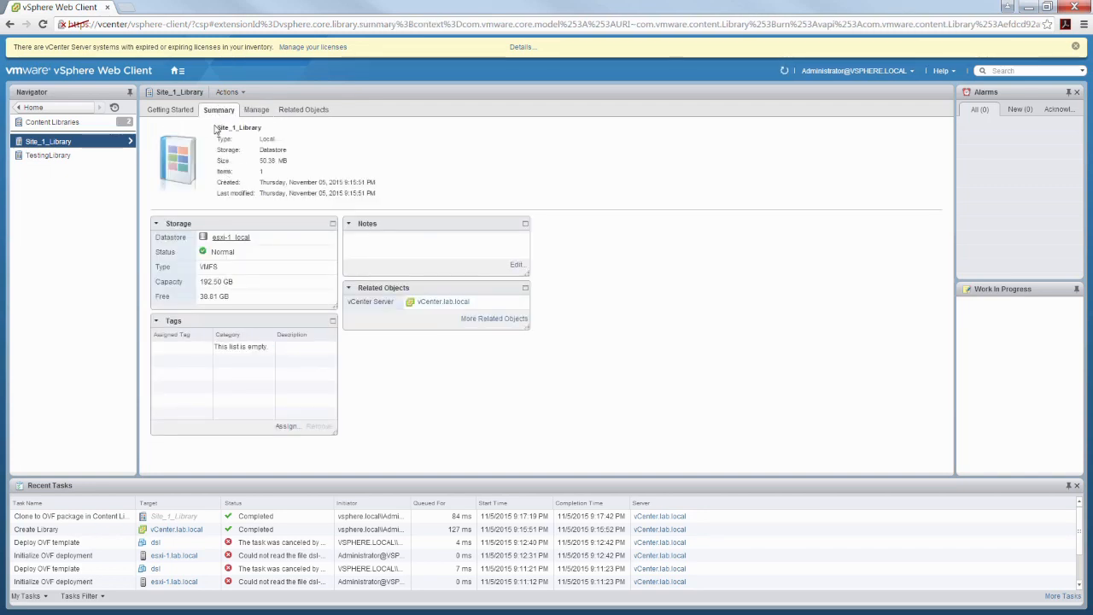
{"action": "left_click", "coordinate": [193, 111]}
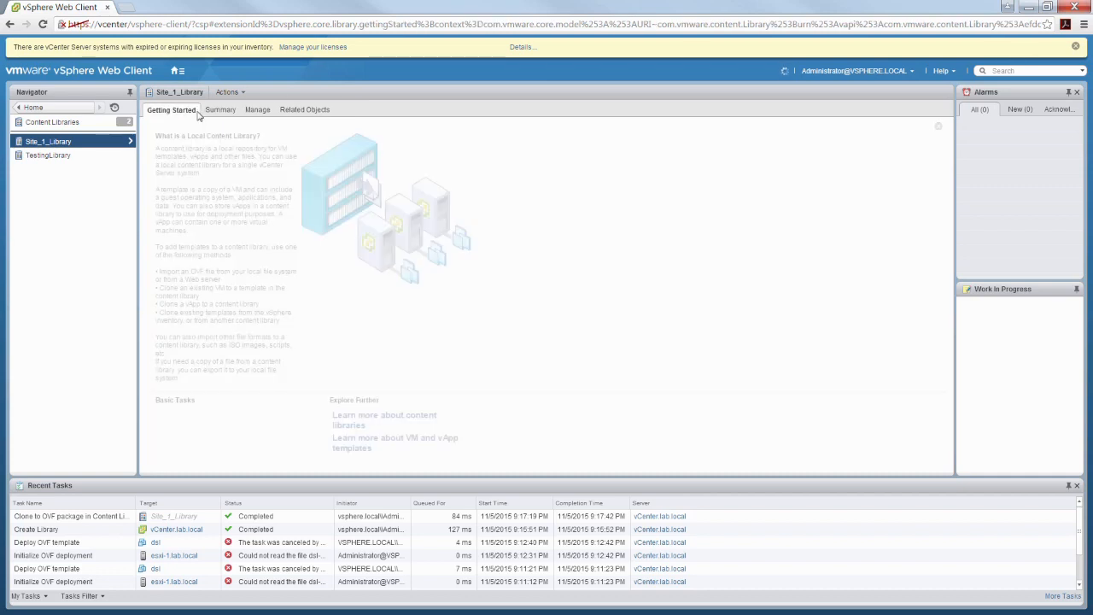
Review the URL and local file source options for importing an item into Site_1_Library, without importing anything.
{"action": "right_click", "coordinate": [51, 144]}
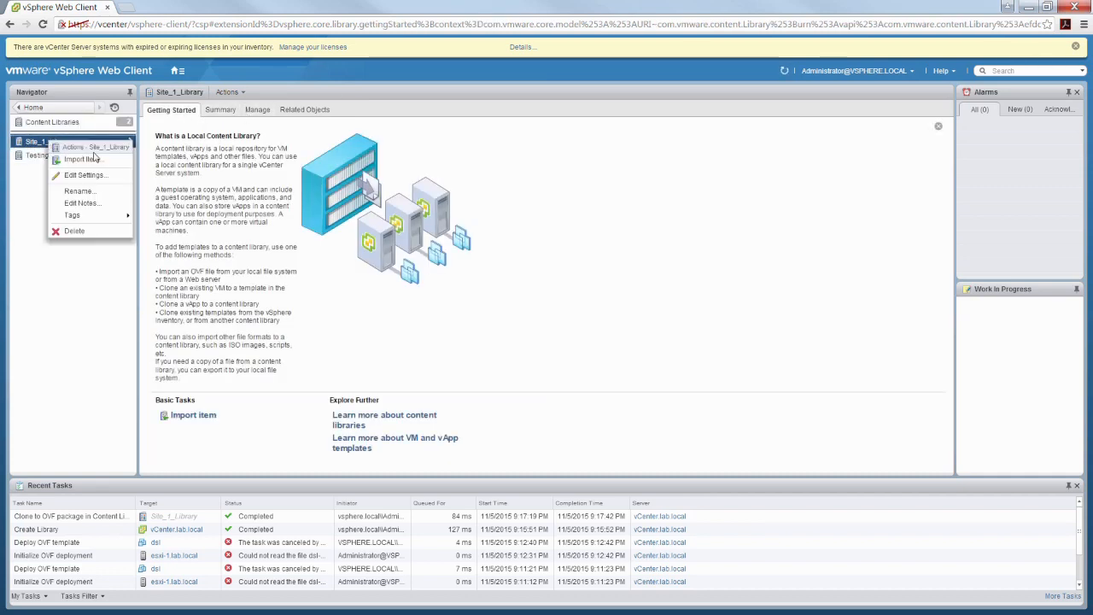
{"action": "left_click", "coordinate": [83, 159]}
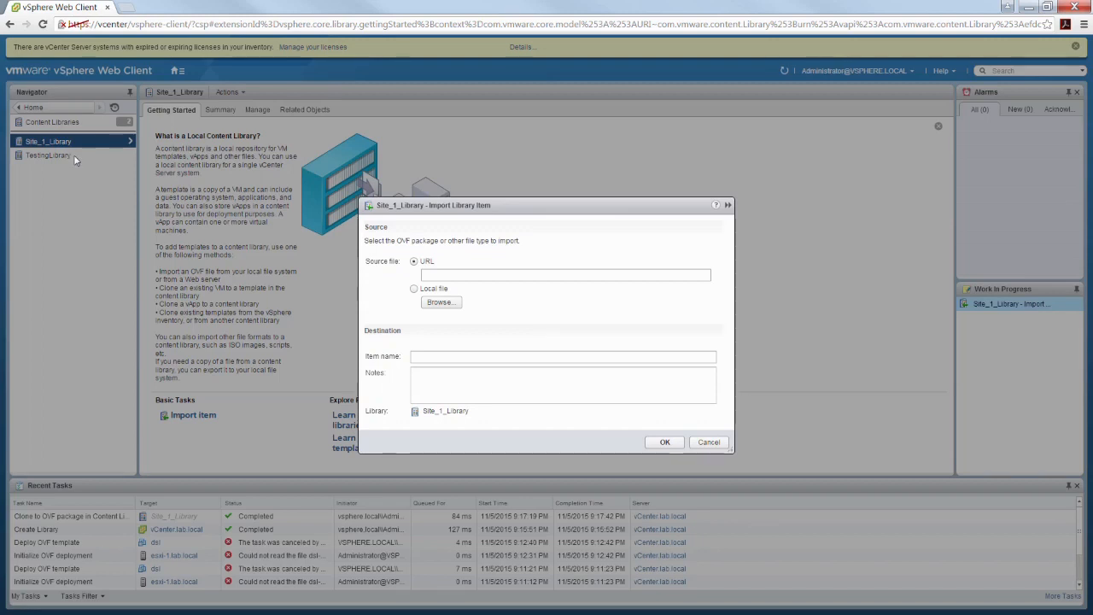
{"action": "left_click", "coordinate": [436, 289]}
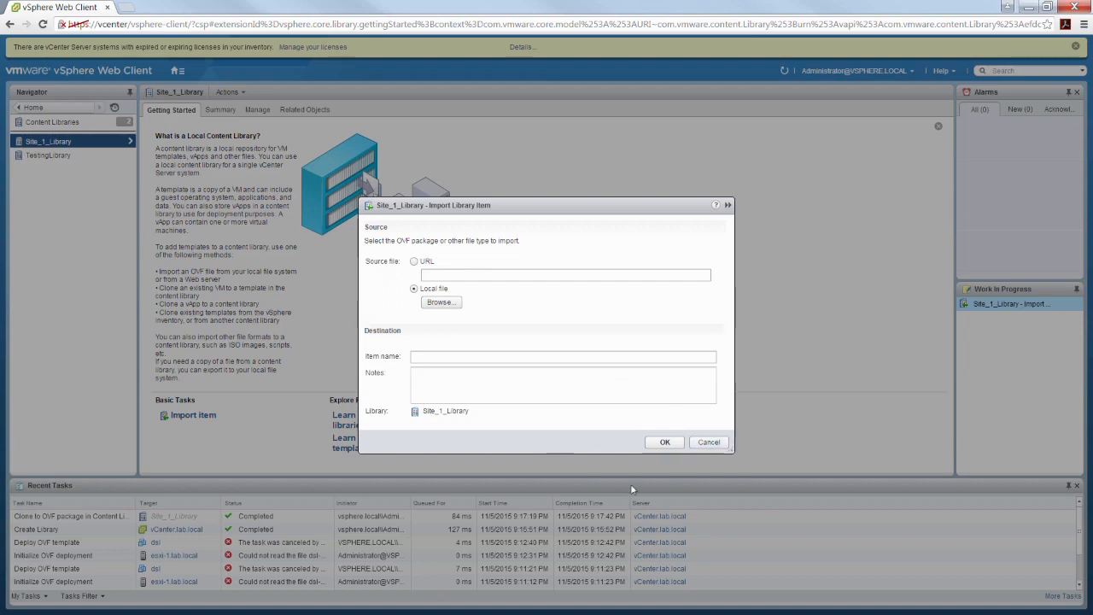
{"action": "left_click", "coordinate": [697, 444]}
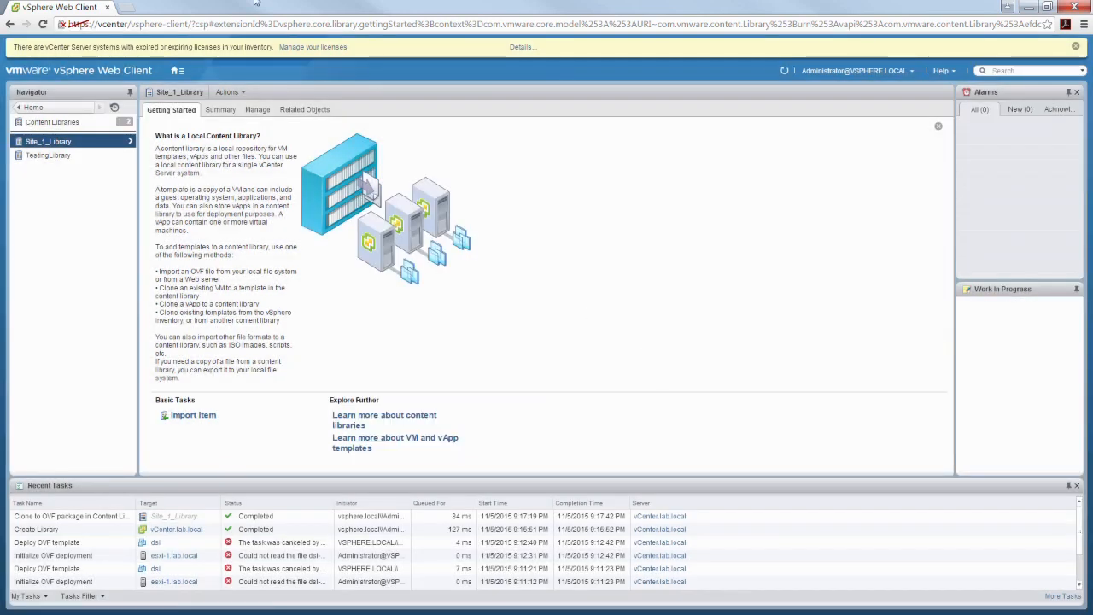
Start a new virtual machine from the dsl content library template, named dsl3 and located in the Test-VMs folder.
{"action": "left_click", "coordinate": [177, 71]}
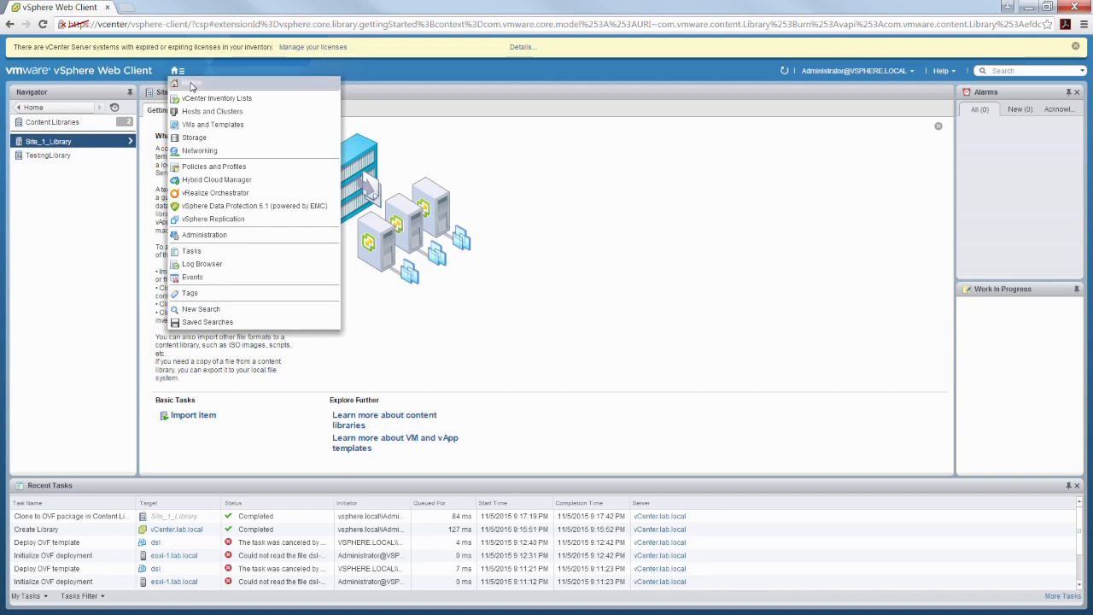
{"action": "left_click", "coordinate": [191, 84]}
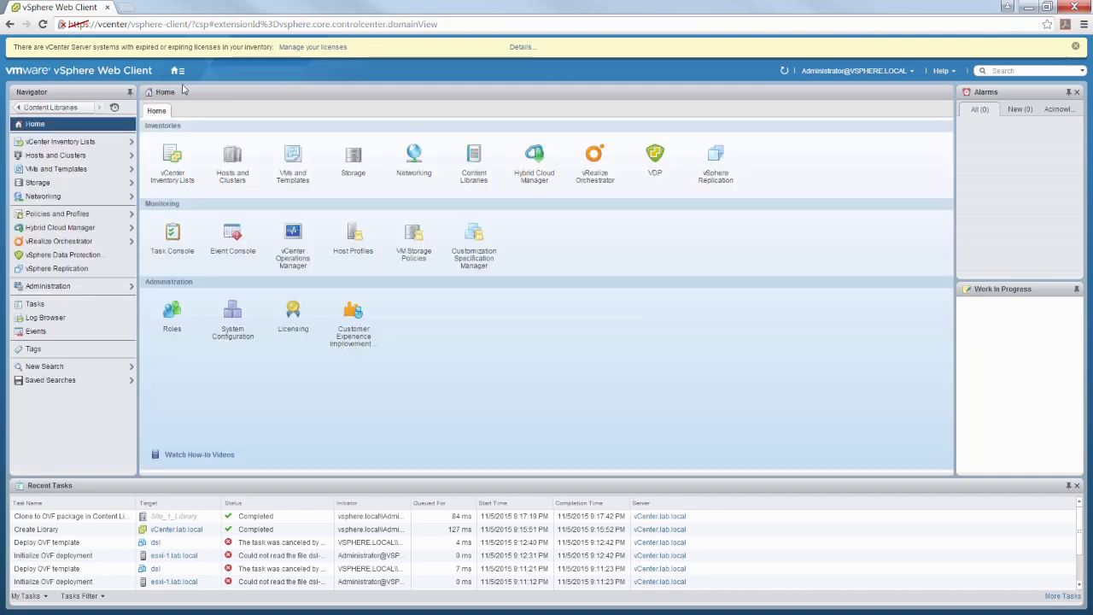
{"action": "left_click", "coordinate": [58, 171]}
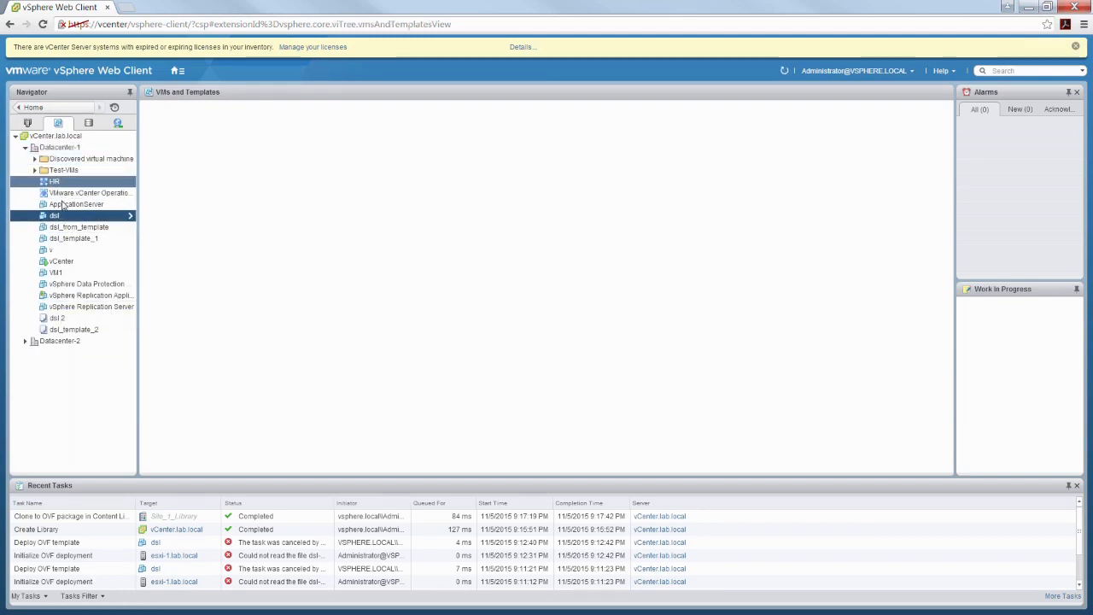
{"action": "right_click", "coordinate": [63, 172]}
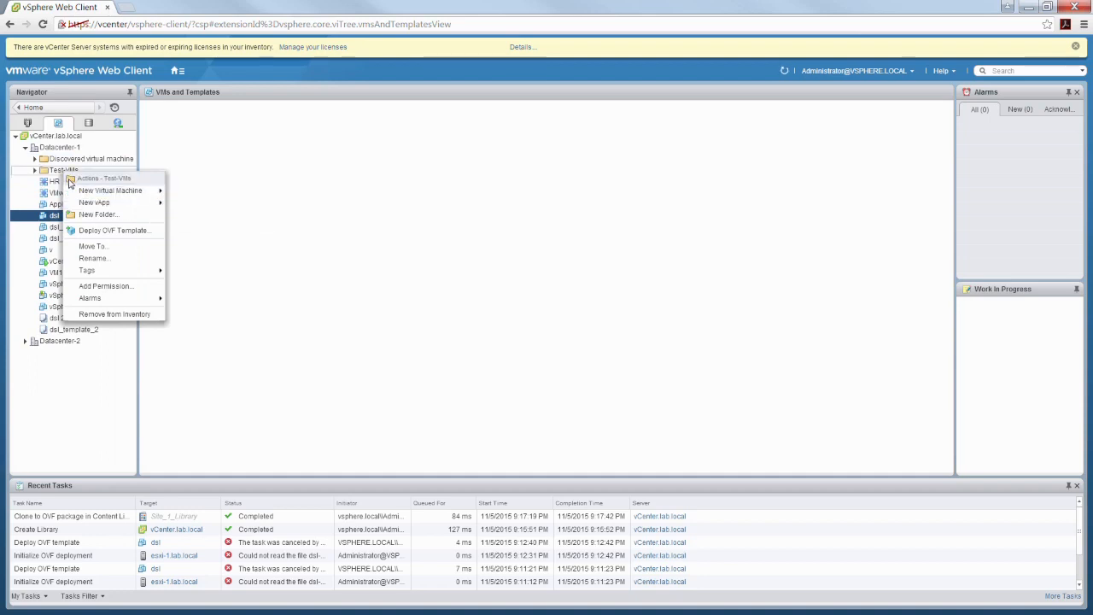
{"action": "mouse_move", "coordinate": [111, 191]}
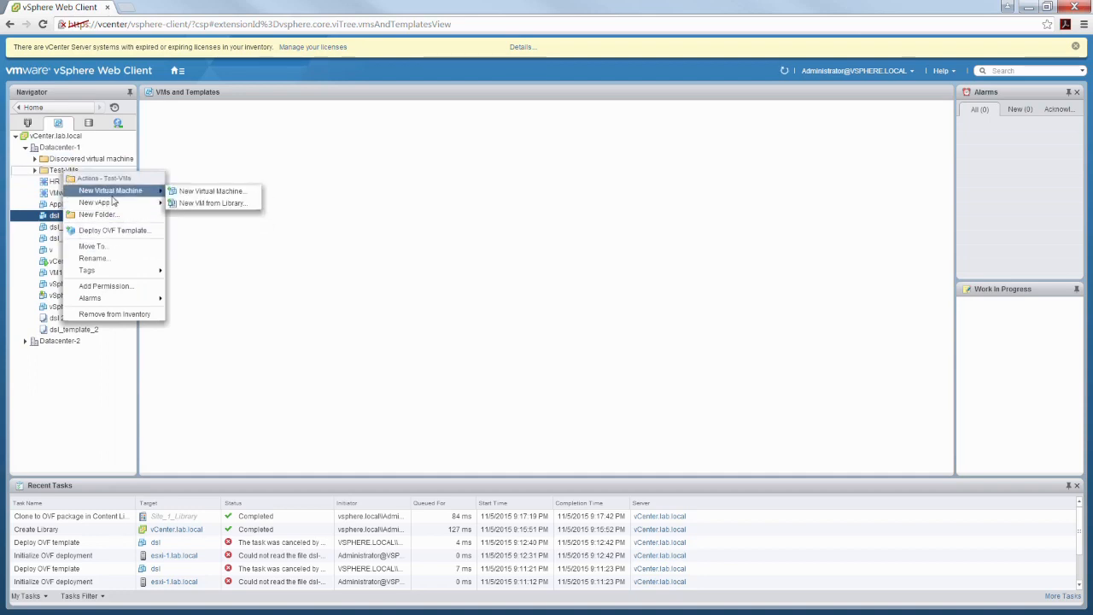
{"action": "left_click", "coordinate": [220, 204]}
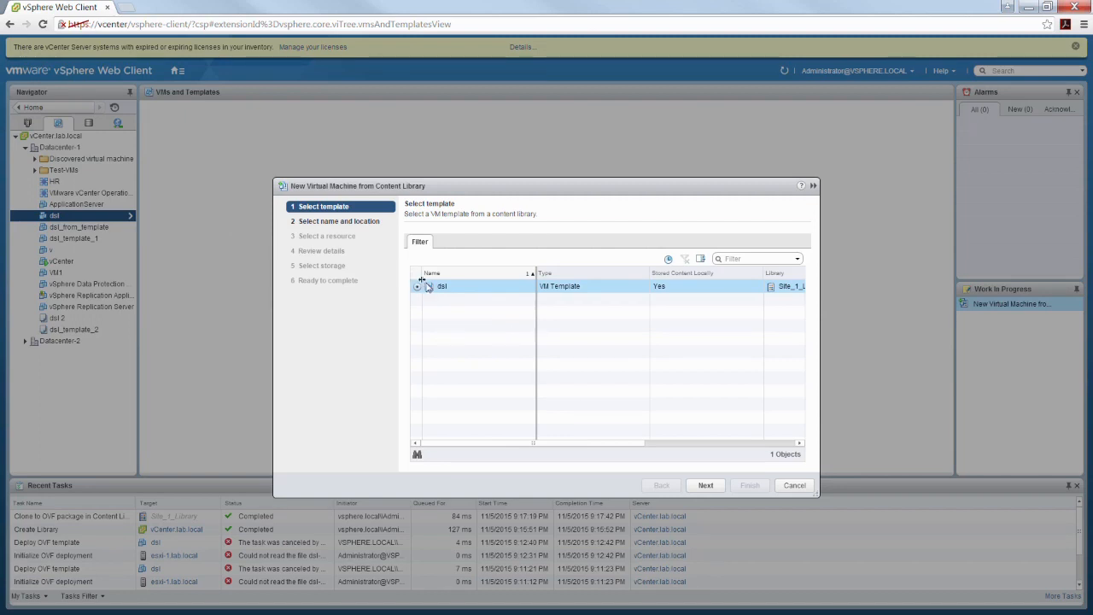
{"action": "left_click", "coordinate": [719, 489]}
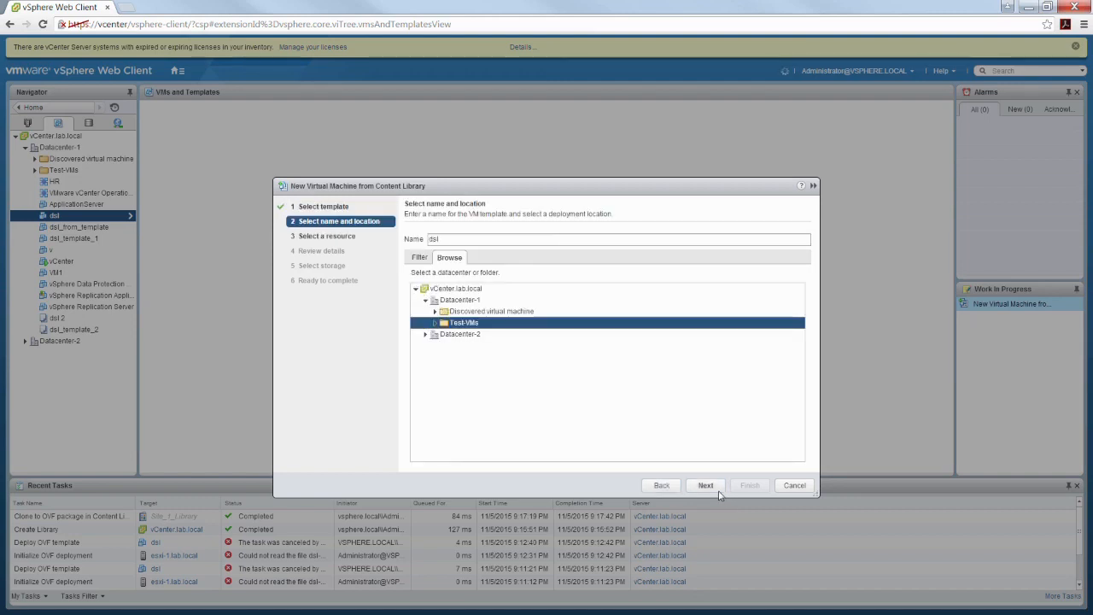
{"action": "left_click", "coordinate": [453, 242]}
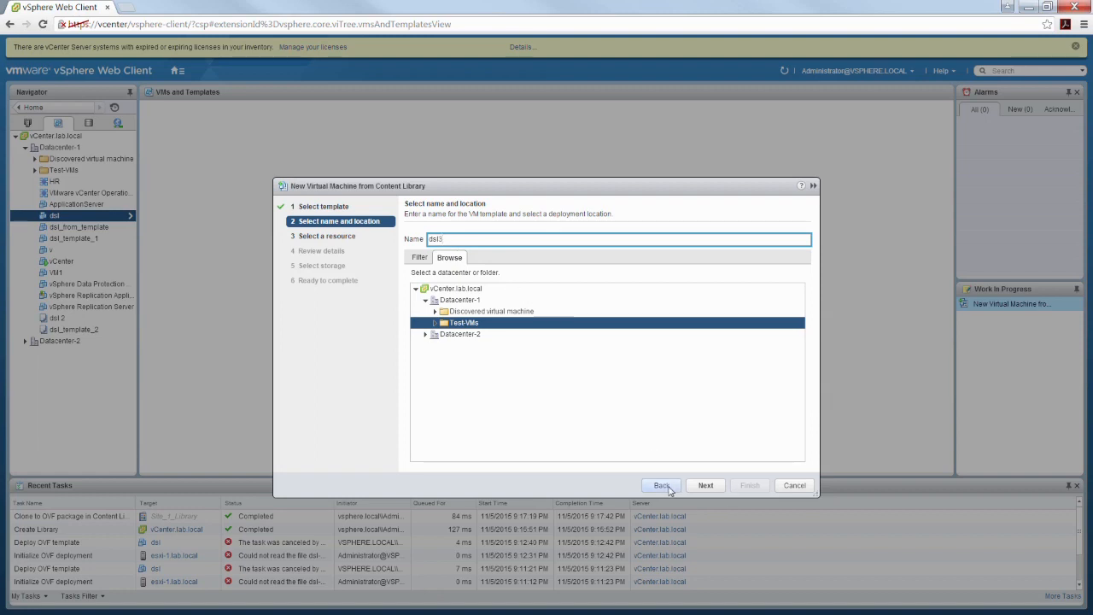
{"action": "left_click", "coordinate": [705, 489]}
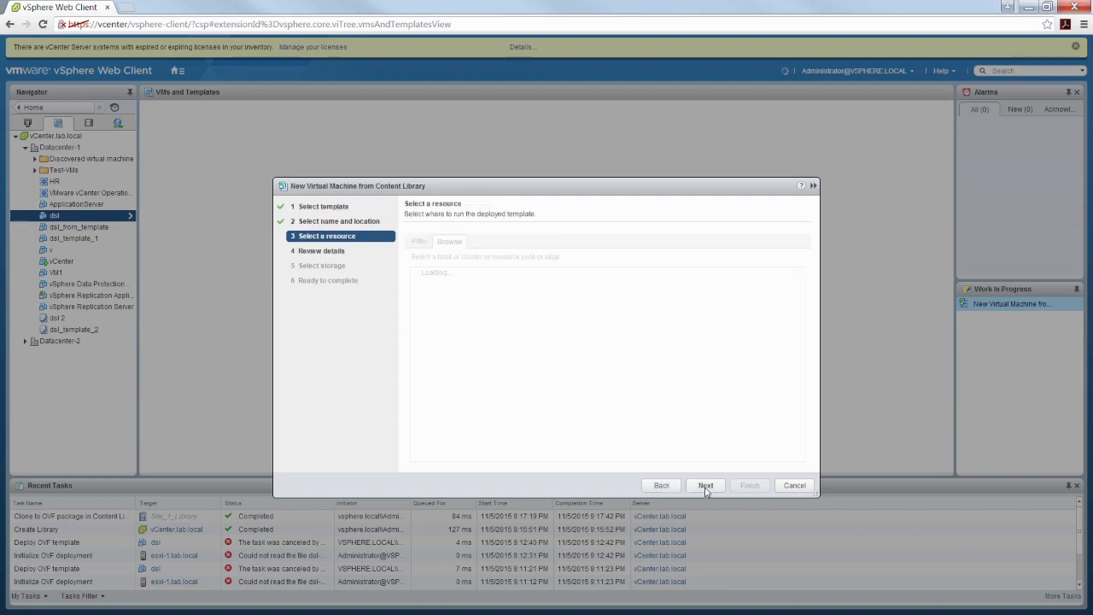
Choose the host esxi-1.lab.local in Cluster-1 to run the new virtual machine and accept the template details.
{"action": "left_click", "coordinate": [426, 286]}
{"action": "left_click", "coordinate": [472, 295]}
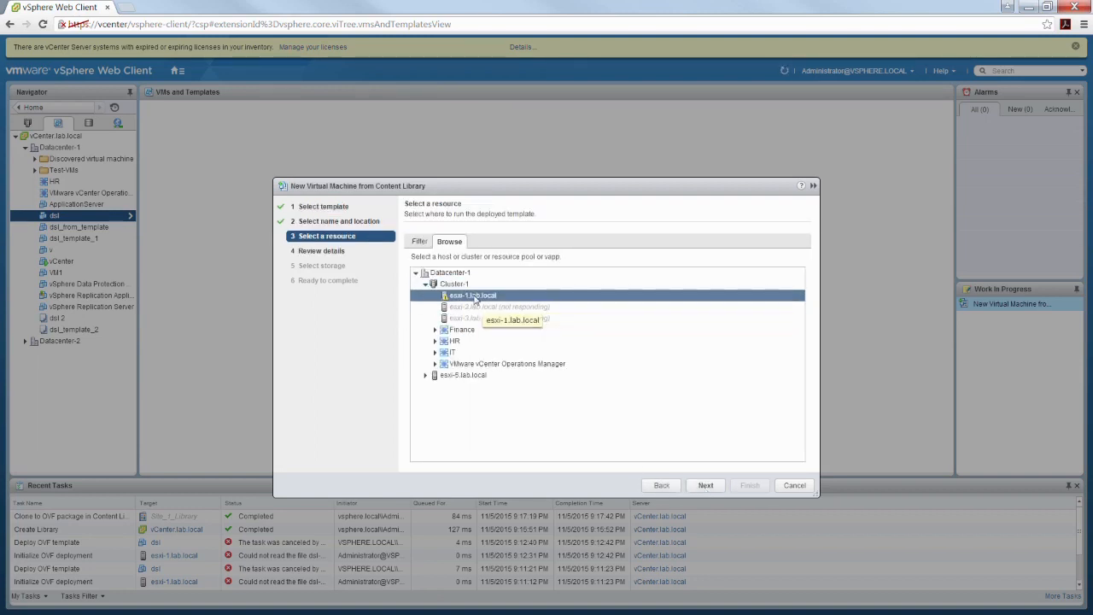
{"action": "left_click", "coordinate": [705, 487]}
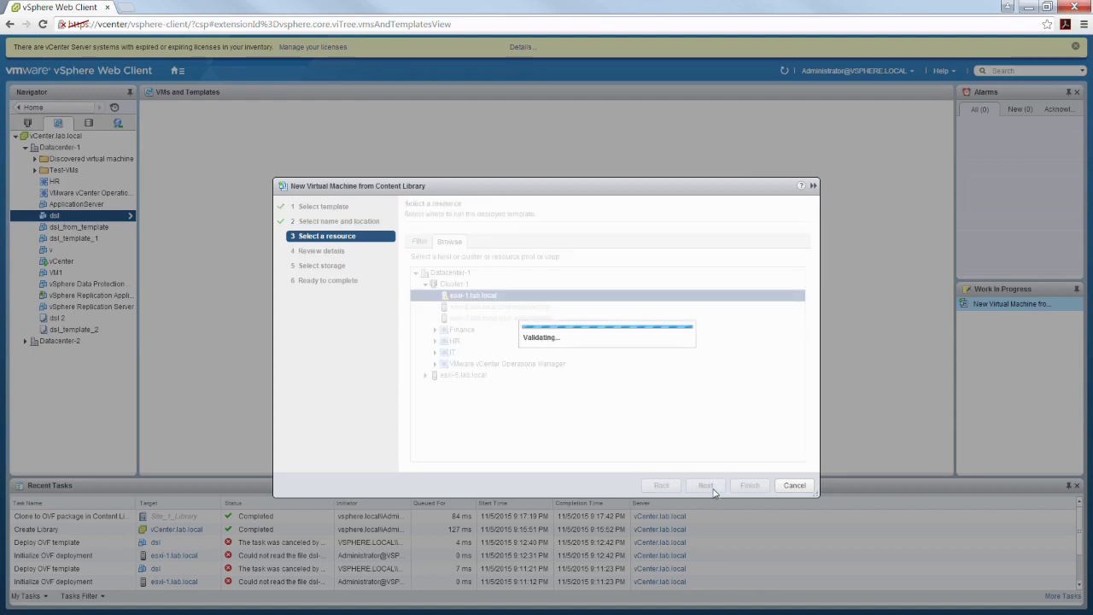
{"action": "left_click", "coordinate": [723, 487]}
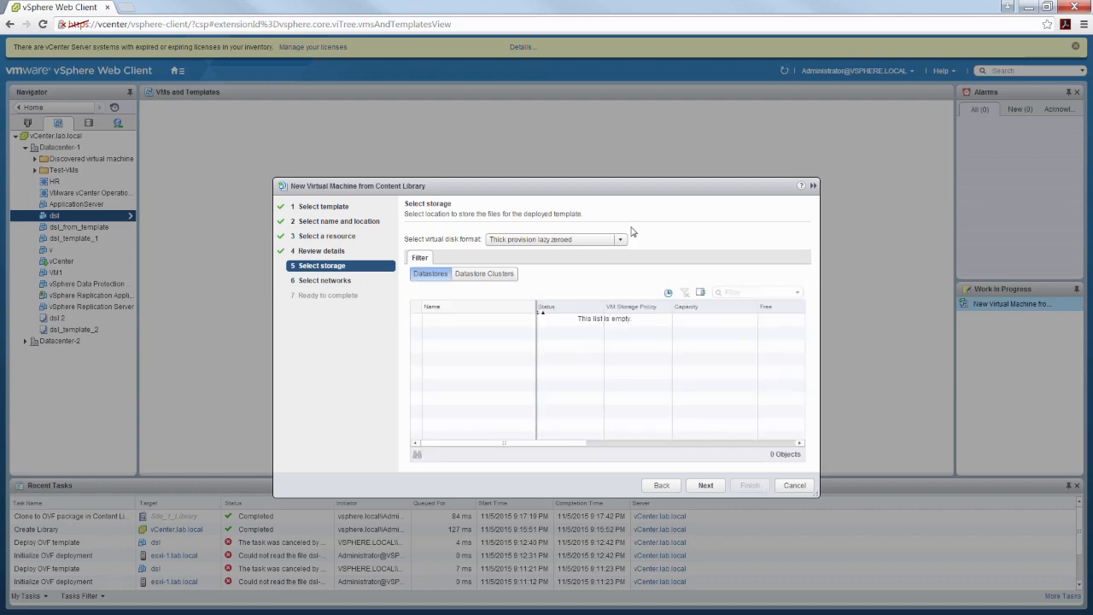
Set the new virtual machine's disk format to Thin provision and continue to the network selection.
{"action": "left_click", "coordinate": [621, 239]}
{"action": "left_click", "coordinate": [547, 276]}
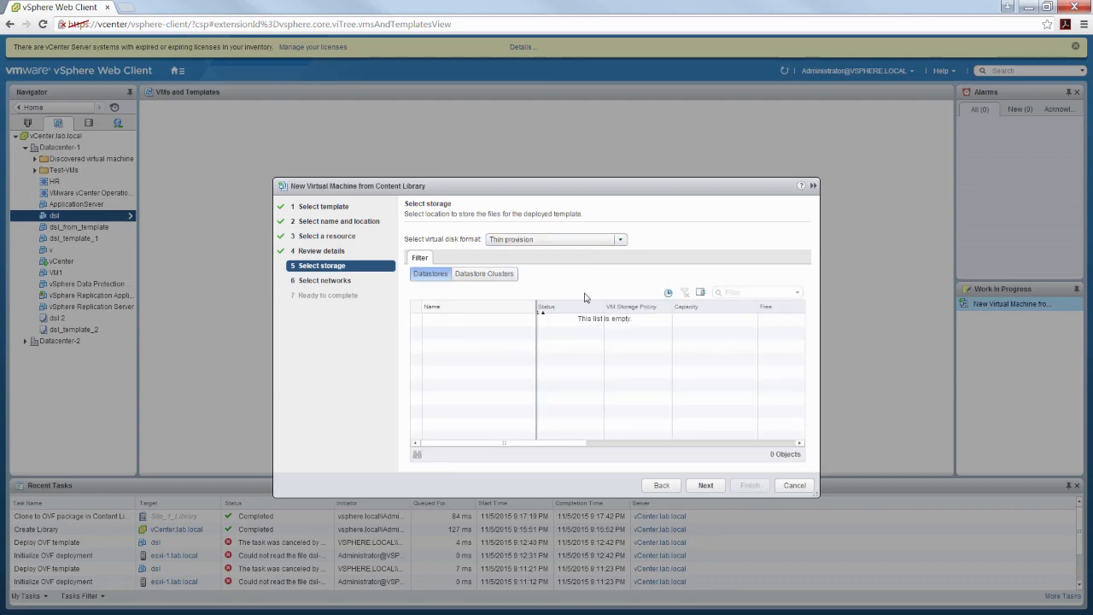
{"action": "left_click", "coordinate": [719, 488]}
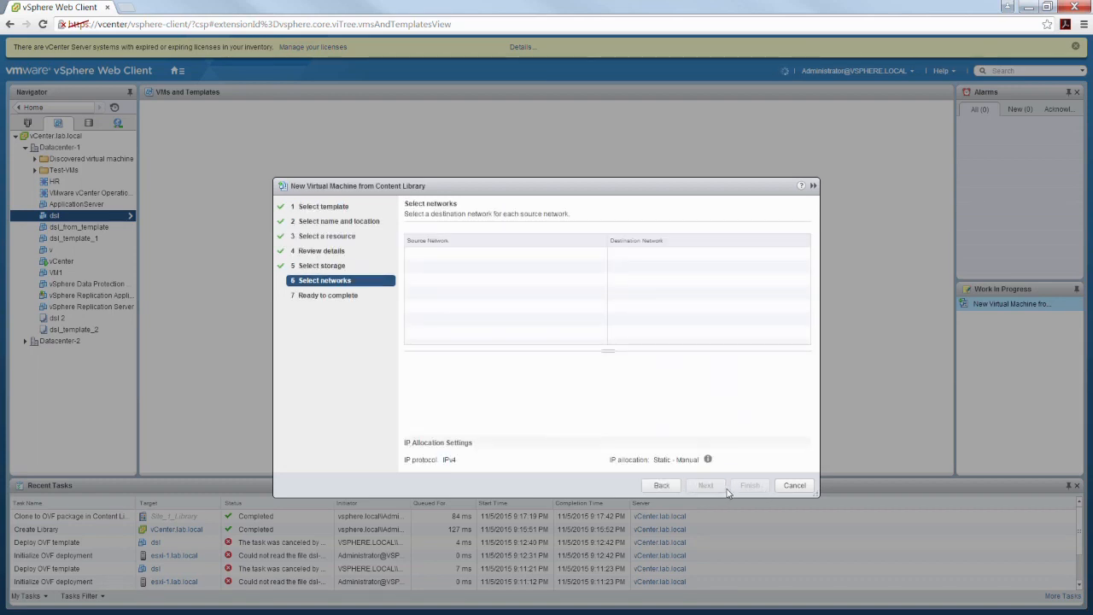